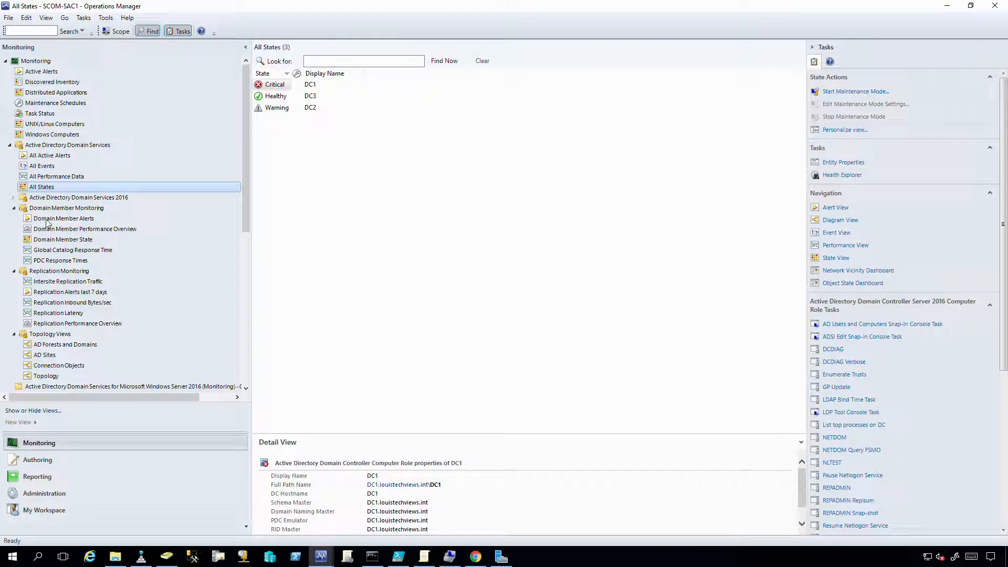
View the Domain Member Performance charts, then open Replication Performance Overview and collapse AD Domain Services.
{"action": "left_click", "coordinate": [46, 232]}
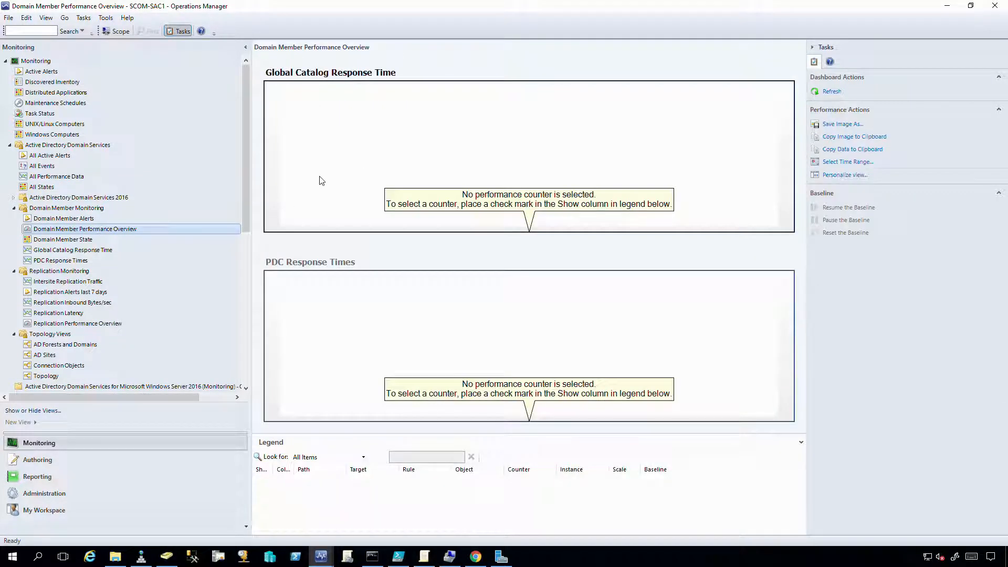
{"action": "left_click", "coordinate": [328, 173]}
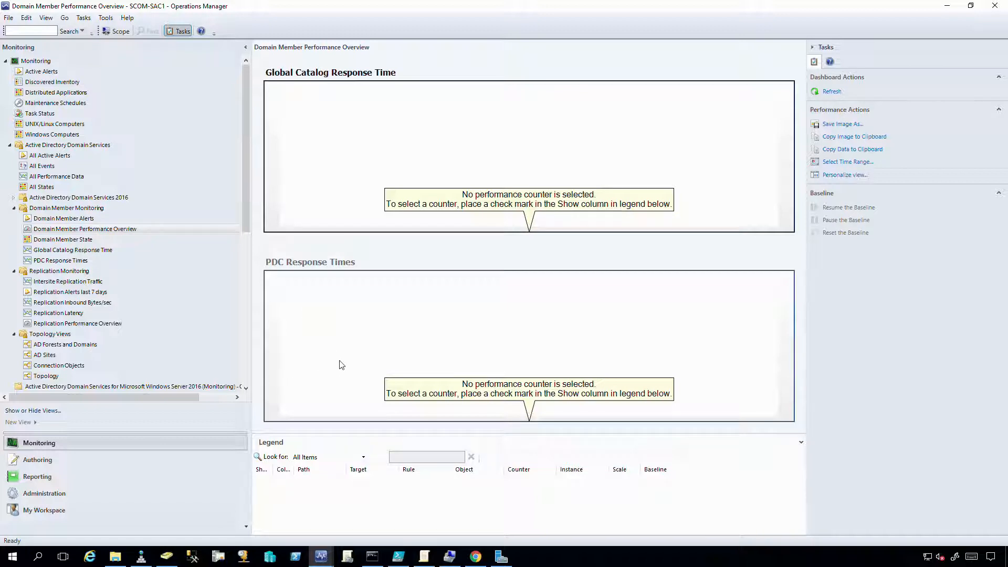
{"action": "left_click", "coordinate": [382, 357]}
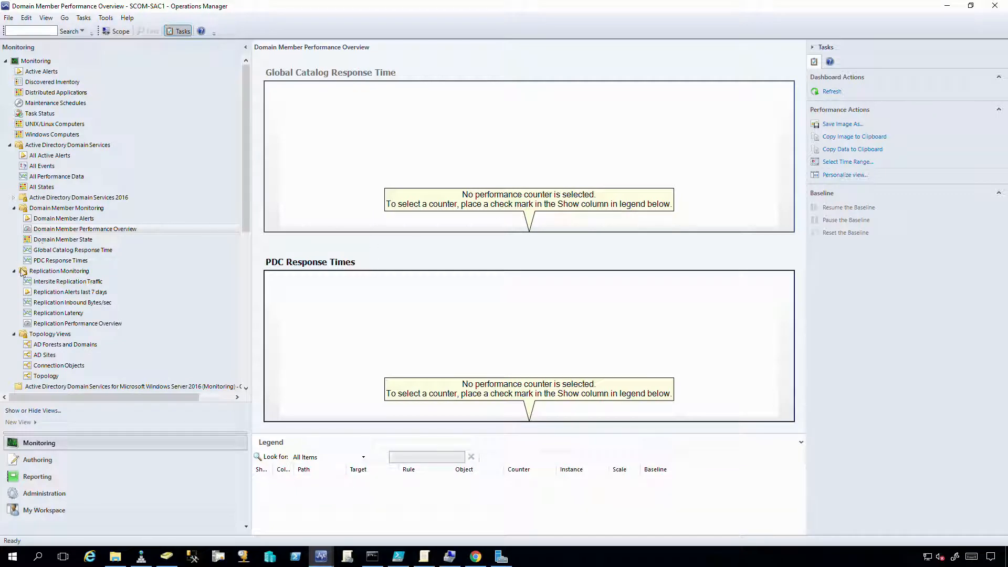
{"action": "left_click", "coordinate": [40, 325]}
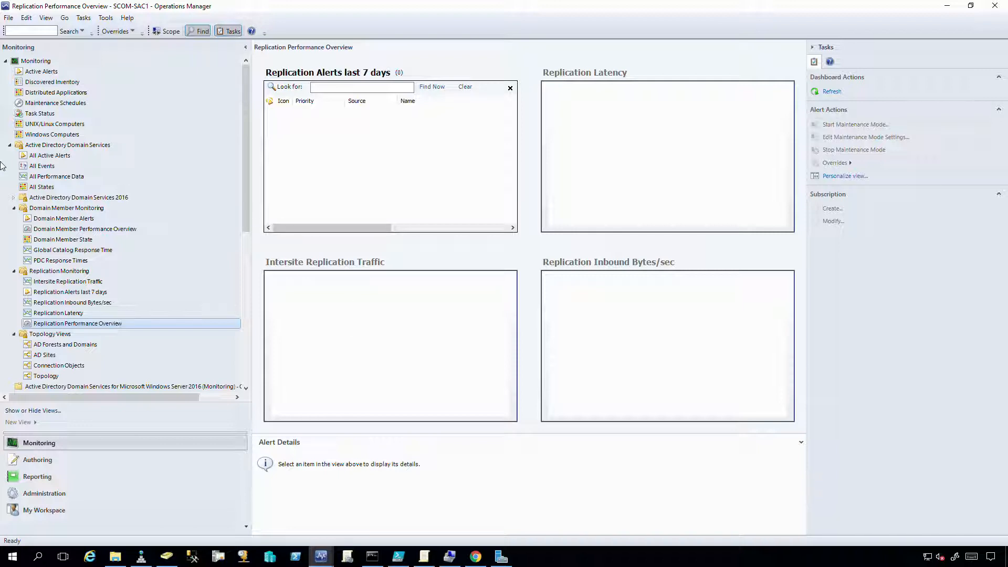
{"action": "left_click", "coordinate": [9, 146]}
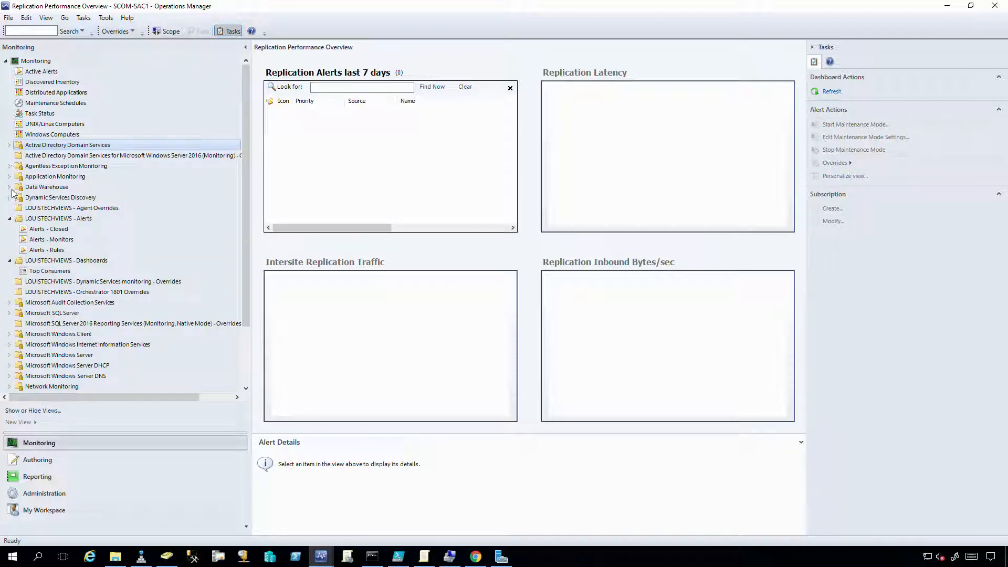
Open the Top Consumers dashboard and drag the Top CPU and Top Memory Path columns narrower.
{"action": "left_click", "coordinate": [33, 274]}
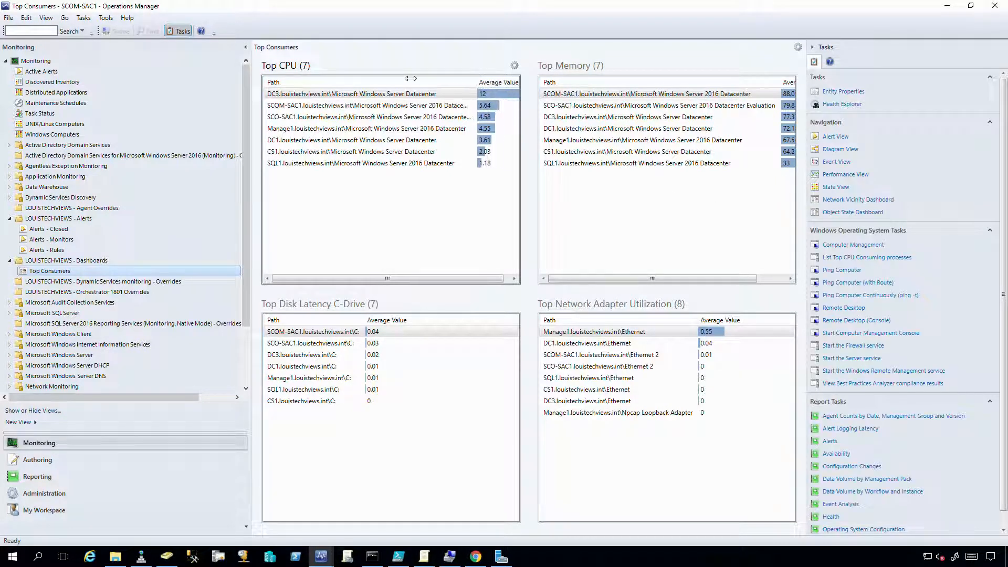
{"action": "left_click_drag", "start_coordinate": [410, 78], "coordinate": [372, 79]}
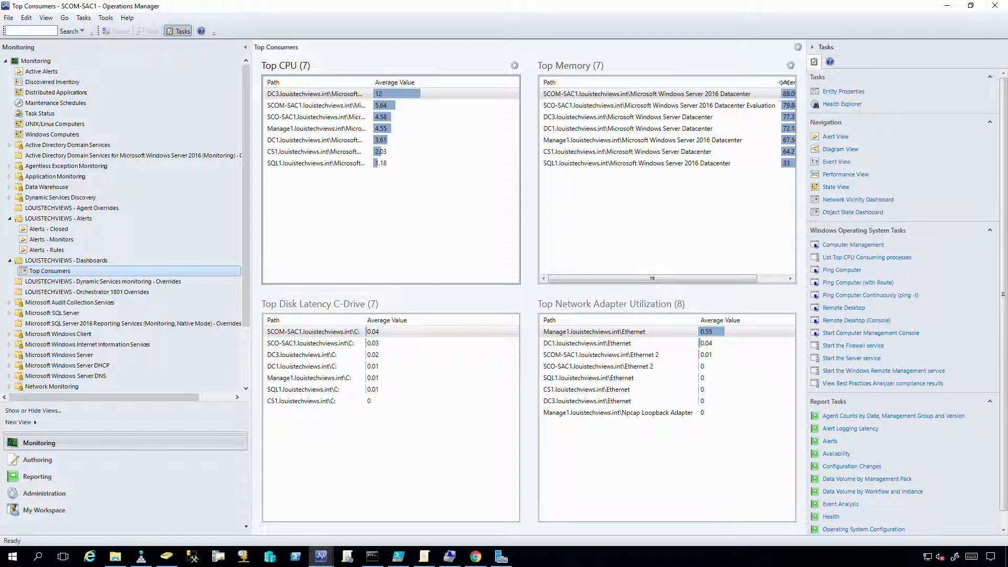
{"action": "left_click_drag", "start_coordinate": [783, 82], "coordinate": [654, 82]}
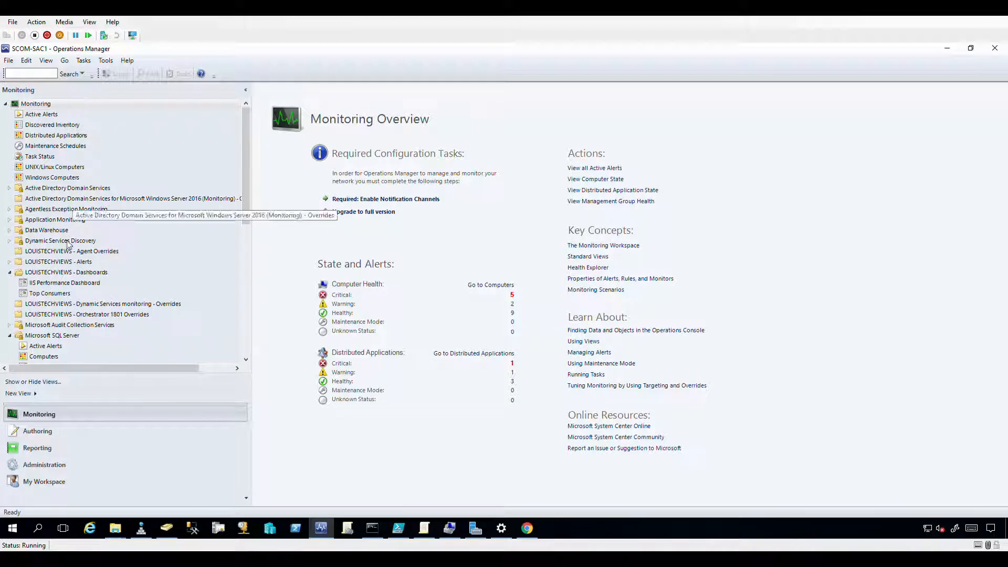
Open the IIS Performance Dashboard and hide, then reshow, the Current Connections chart series.
{"action": "left_click", "coordinate": [51, 283]}
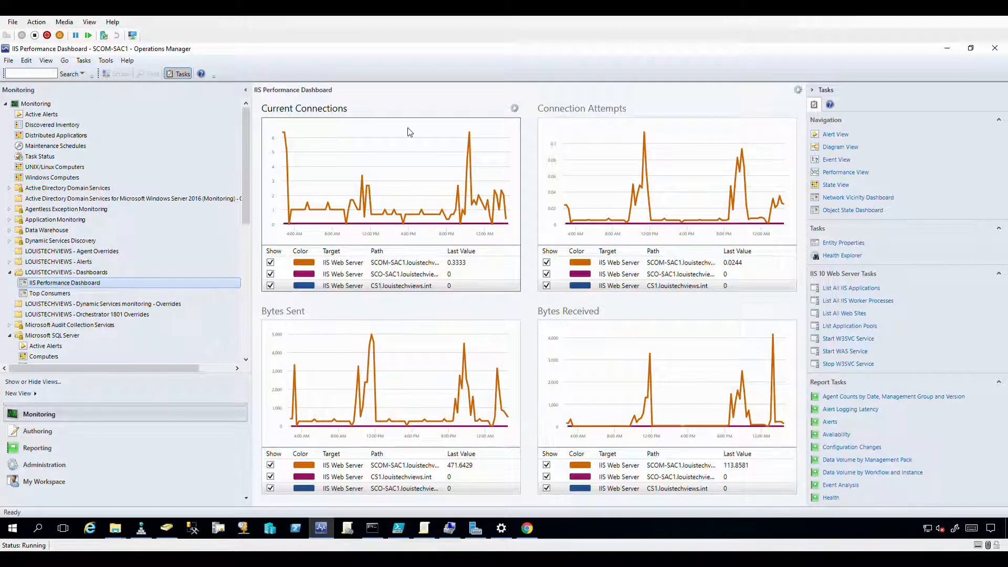
{"action": "left_click", "coordinate": [364, 224]}
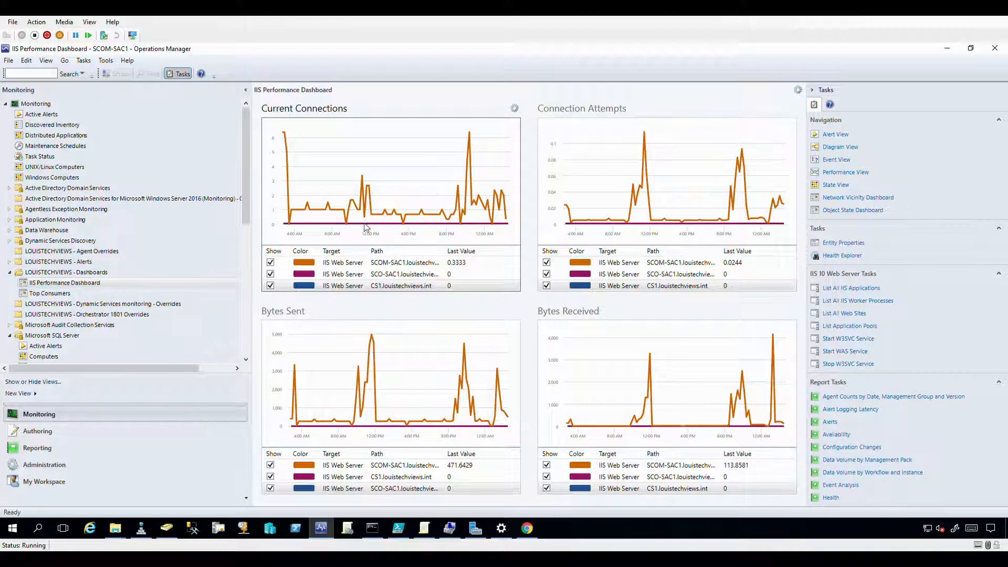
{"action": "left_click", "coordinate": [270, 263]}
{"action": "left_click", "coordinate": [270, 274]}
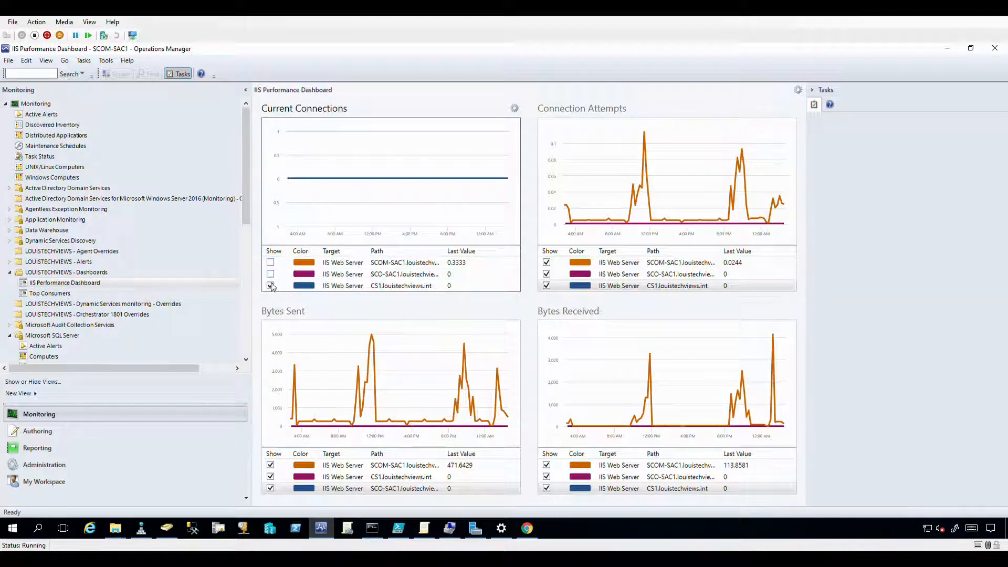
{"action": "left_click", "coordinate": [270, 285]}
{"action": "left_click", "coordinate": [270, 286]}
{"action": "left_click", "coordinate": [270, 262]}
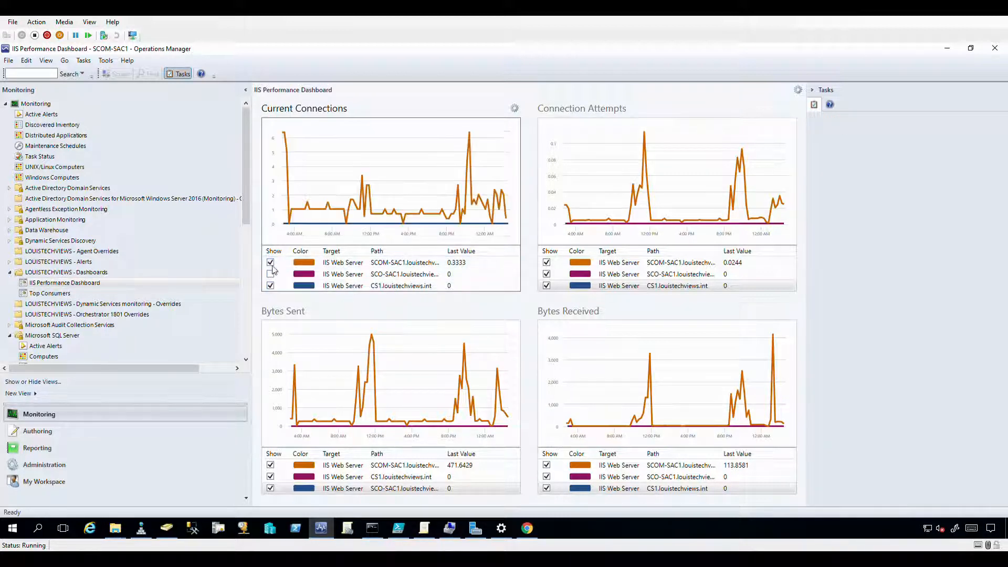
{"action": "left_click", "coordinate": [271, 274]}
Swap Connection Attempts with Bytes Sent and Bytes Received with Current Connections.
{"action": "left_click", "coordinate": [576, 191]}
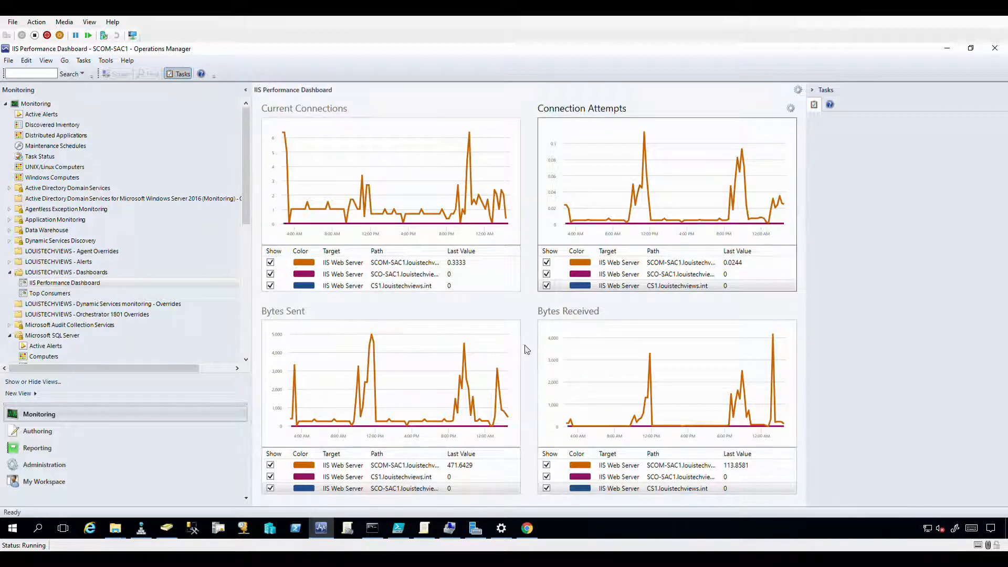
{"action": "left_click", "coordinate": [788, 110]}
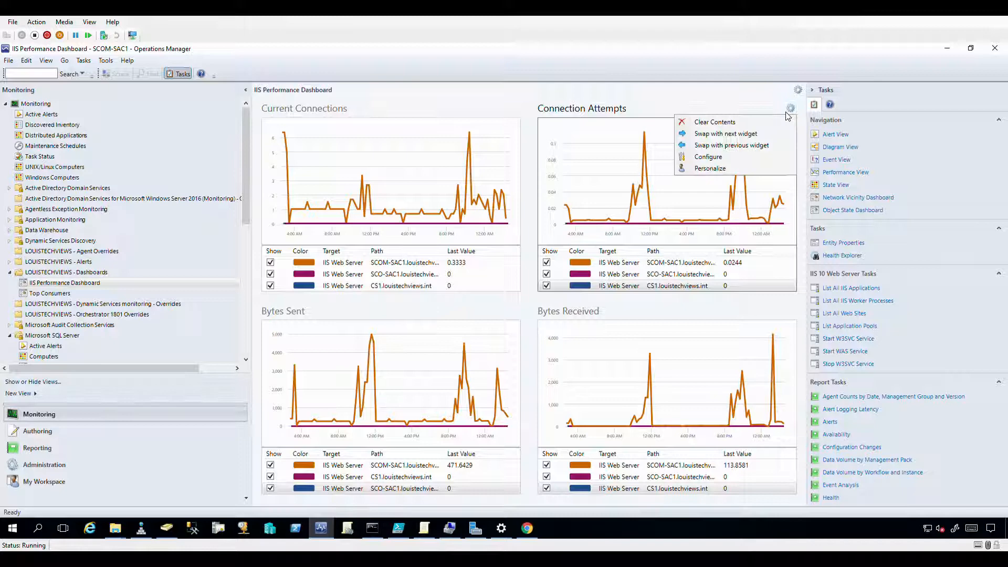
{"action": "left_click", "coordinate": [739, 141]}
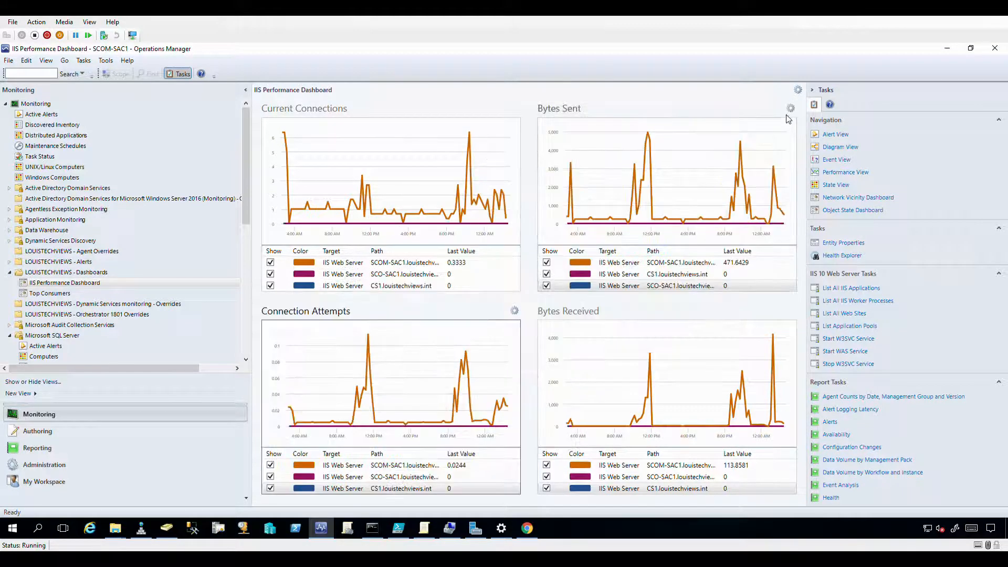
{"action": "left_click", "coordinate": [790, 108]}
{"action": "left_click", "coordinate": [718, 145]}
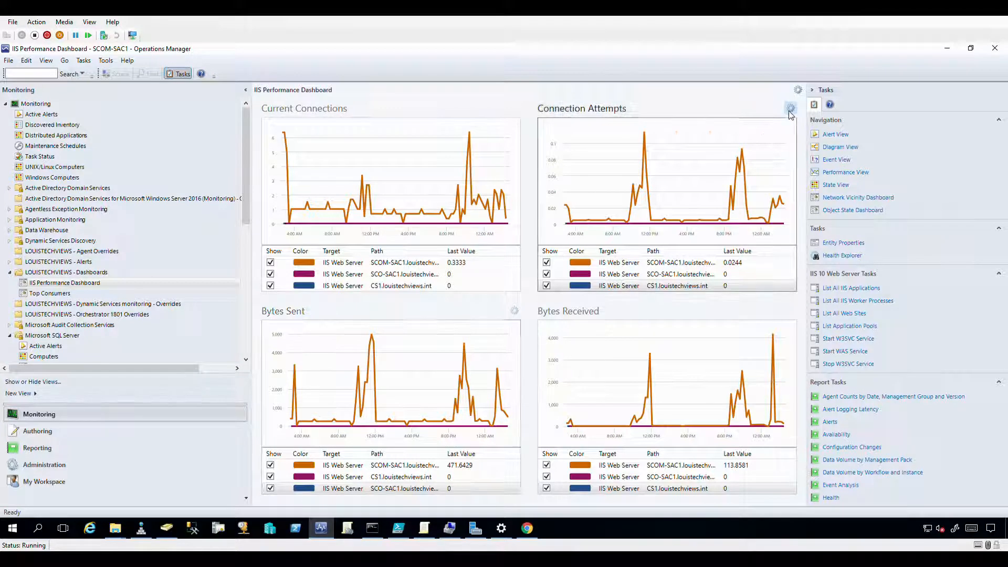
{"action": "left_click", "coordinate": [790, 108]}
{"action": "left_click", "coordinate": [756, 134]}
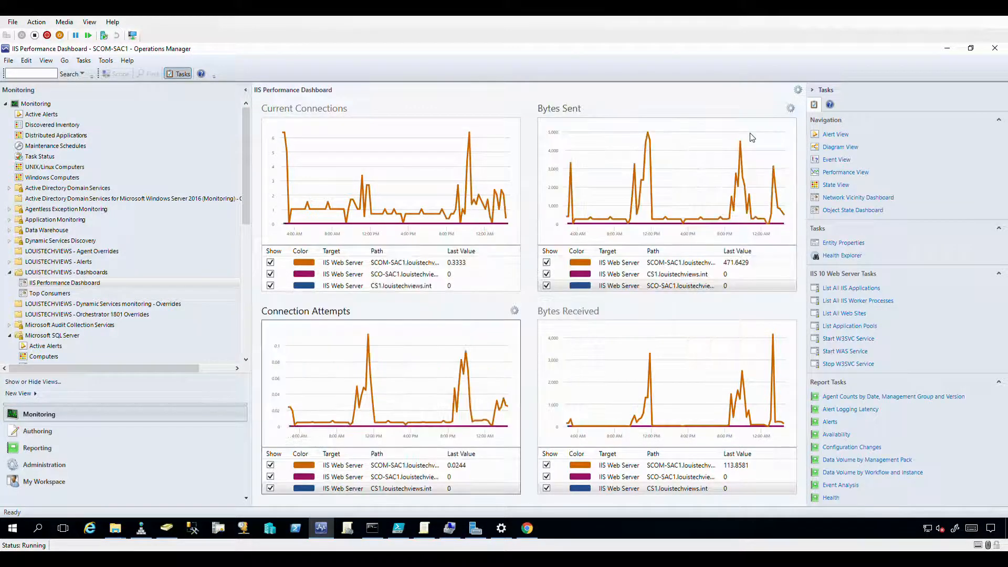
{"action": "left_click", "coordinate": [790, 310]}
{"action": "left_click", "coordinate": [744, 339]}
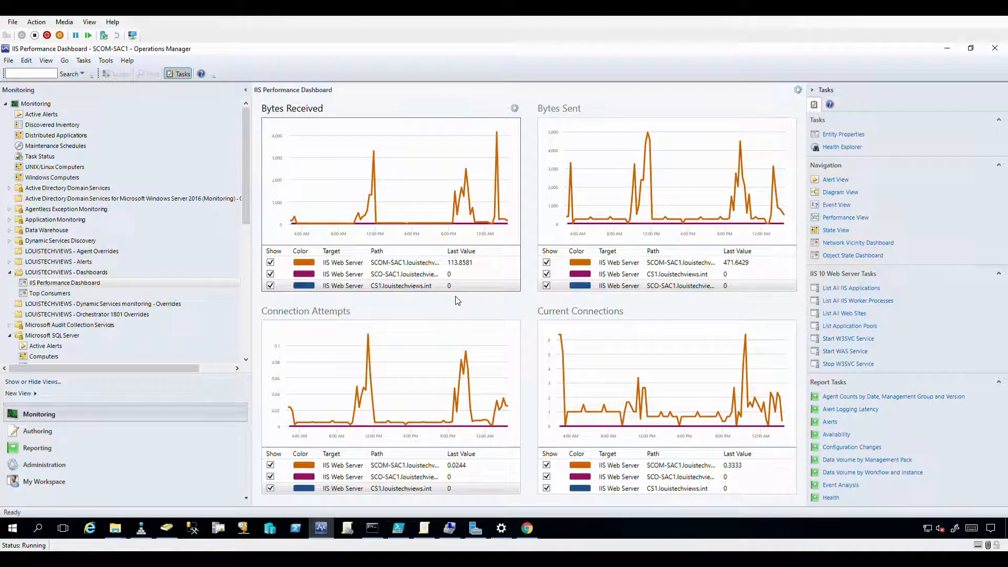
{"action": "left_click", "coordinate": [798, 90]}
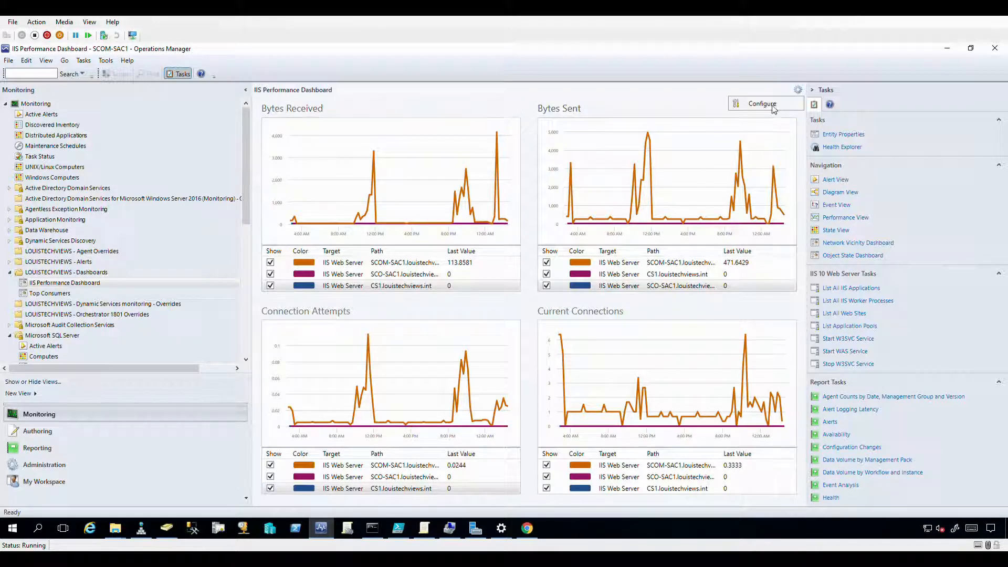
Switch the IIS Performance Dashboard to the one-large-top, three-below layout.
{"action": "left_click", "coordinate": [773, 107]}
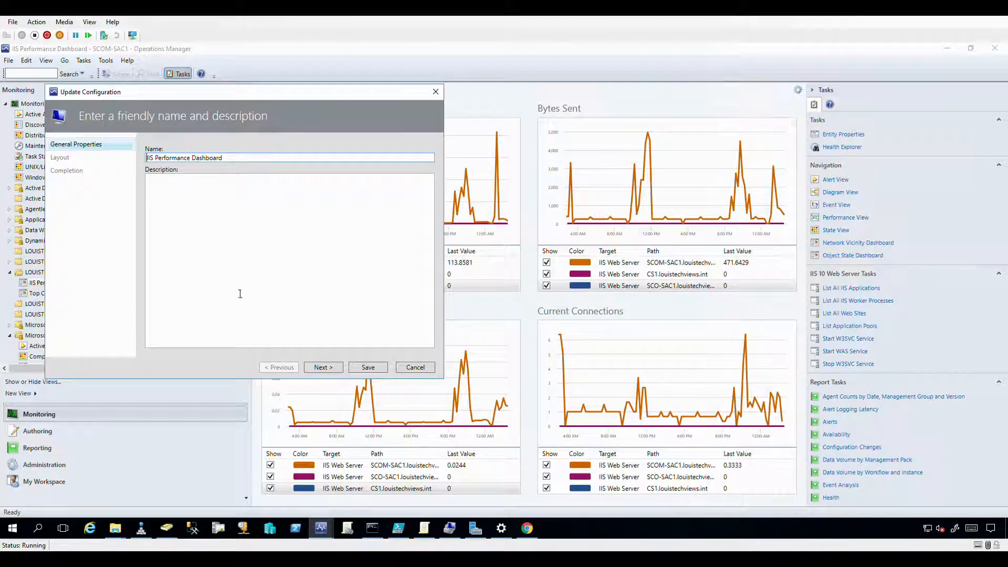
{"action": "left_click", "coordinate": [319, 367]}
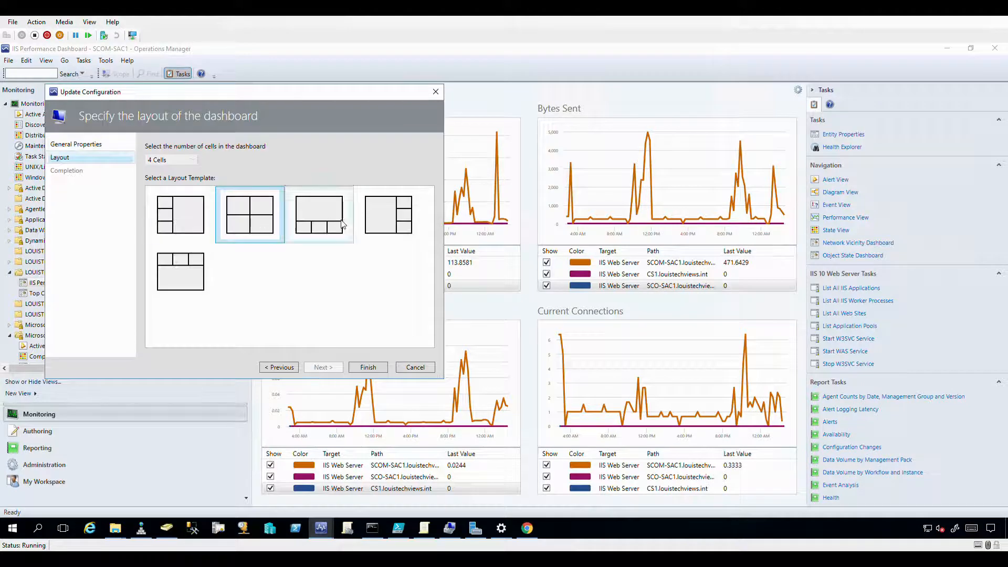
{"action": "left_click", "coordinate": [313, 232]}
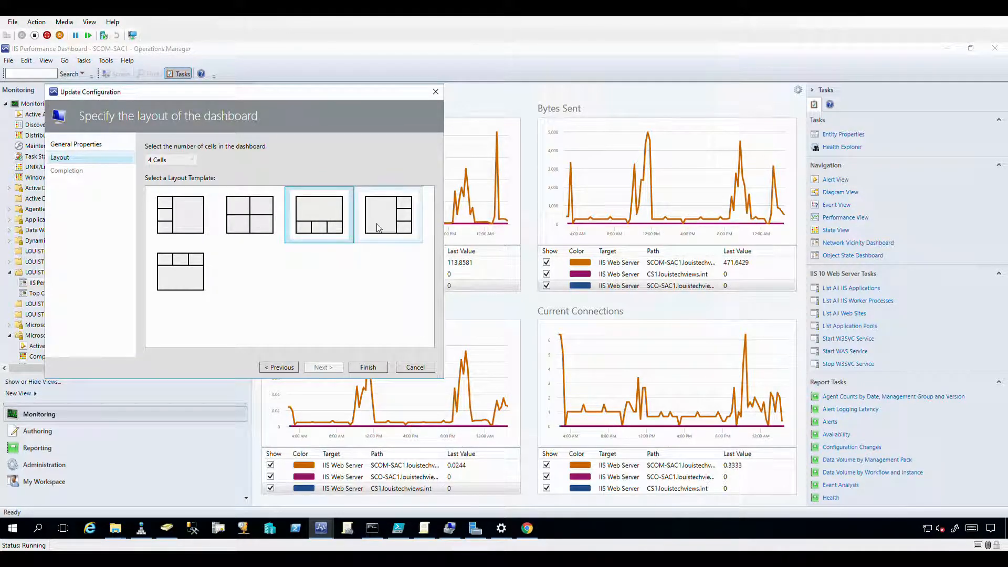
{"action": "left_click", "coordinate": [363, 367]}
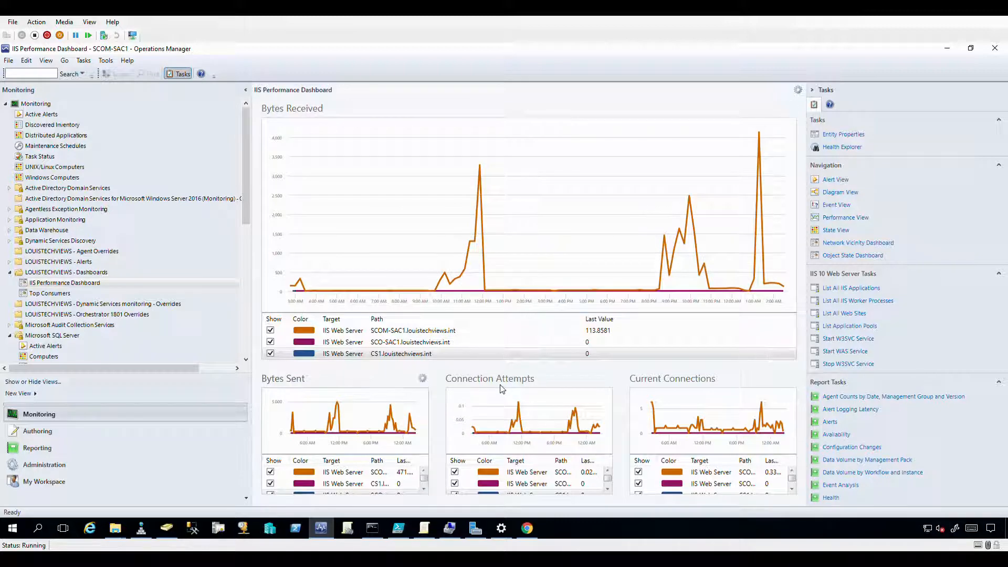
Reapply the three-small-over-one-large layout, then swap Current Connections with Bytes Received.
{"action": "left_click", "coordinate": [797, 92]}
{"action": "left_click", "coordinate": [761, 101]}
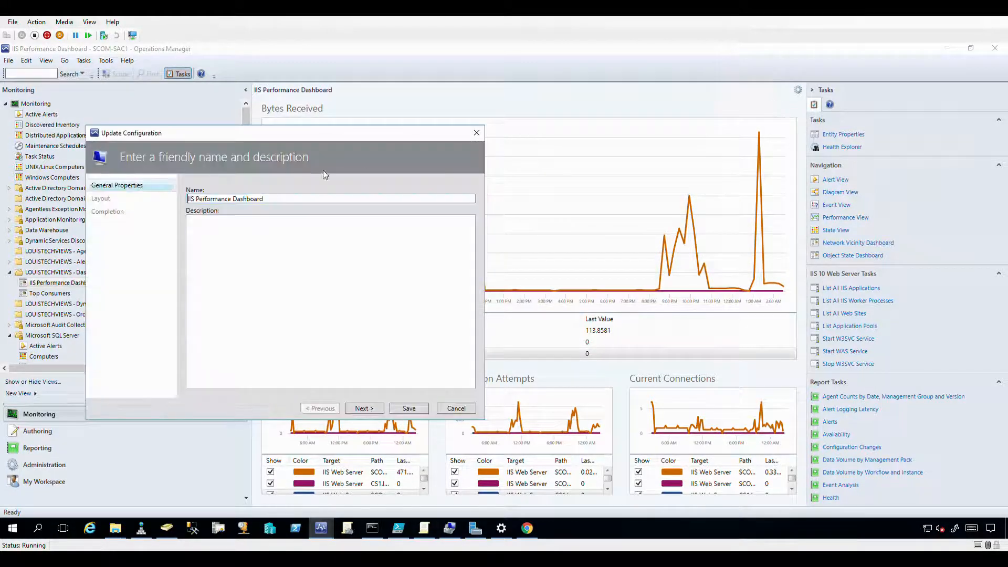
{"action": "left_click", "coordinate": [362, 409]}
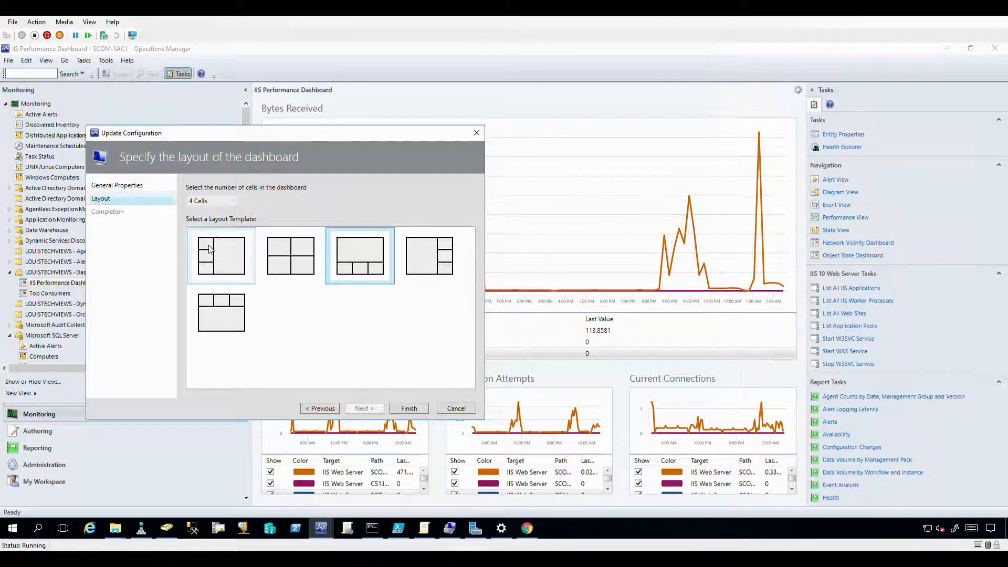
{"action": "left_click", "coordinate": [232, 314]}
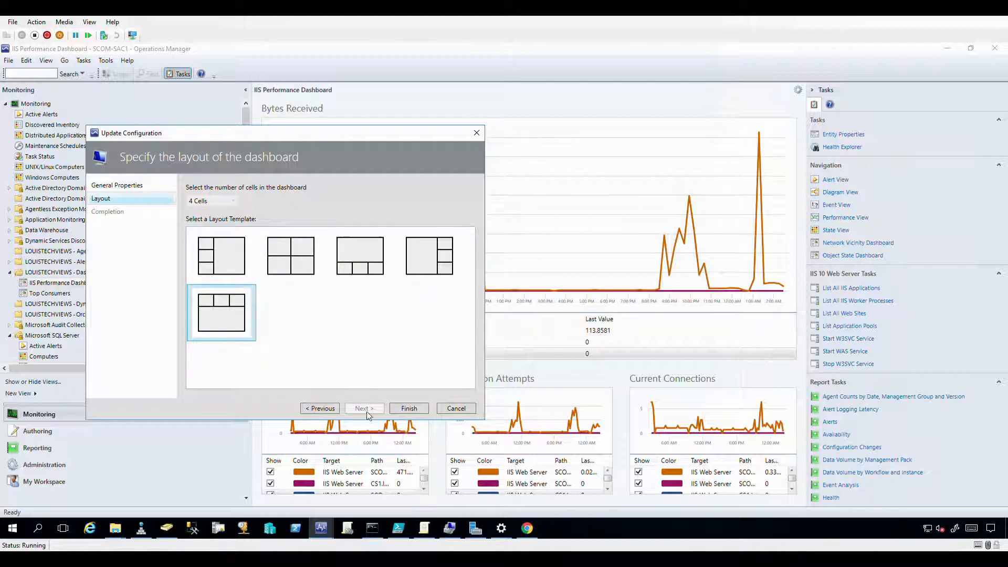
{"action": "left_click", "coordinate": [394, 411]}
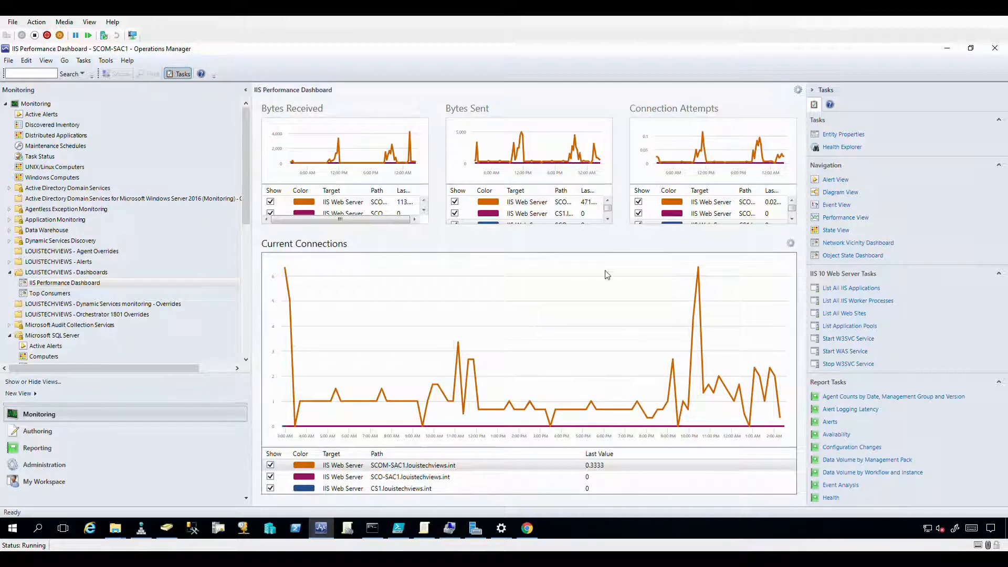
{"action": "left_click", "coordinate": [791, 243]}
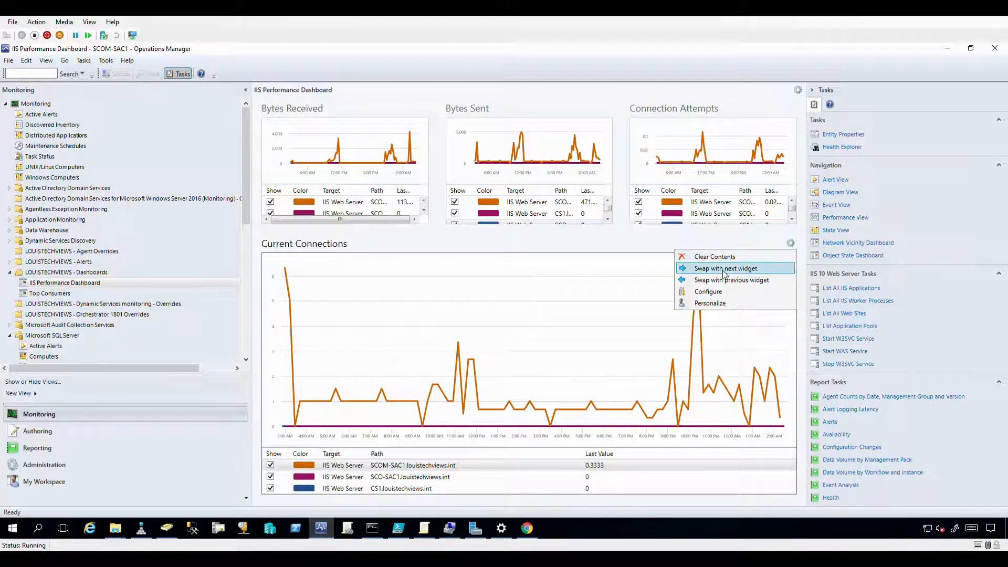
{"action": "left_click", "coordinate": [751, 280]}
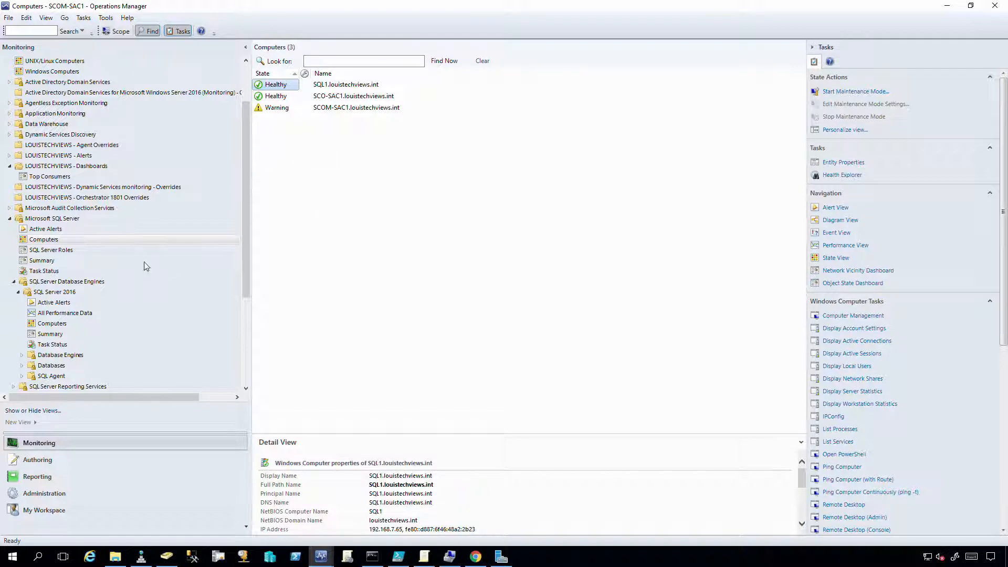
Open the SQL Server Summary, drill into SQL Server Instances, then into MSSQLSERVER on SQL1.
{"action": "left_click", "coordinate": [31, 261]}
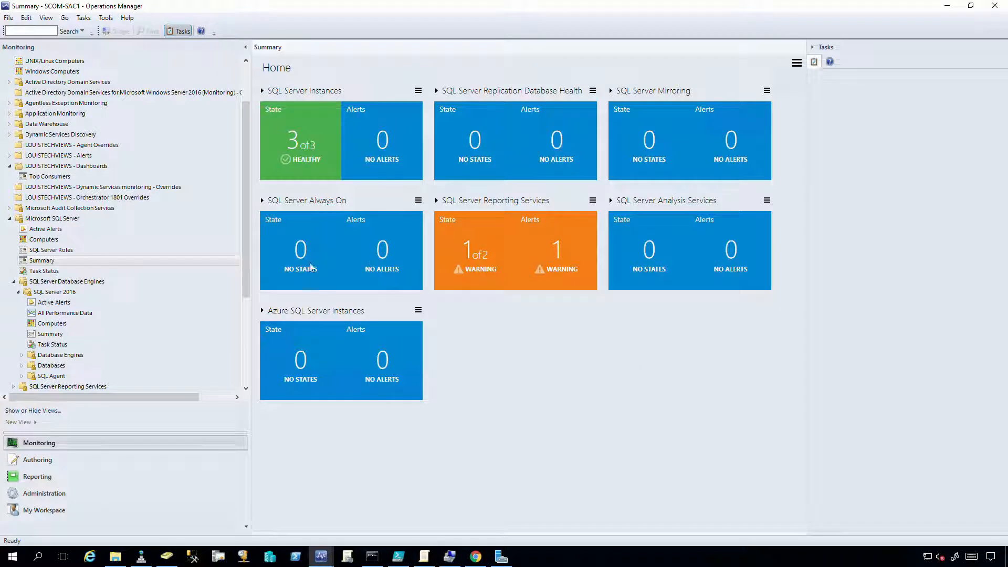
{"action": "left_click", "coordinate": [294, 146]}
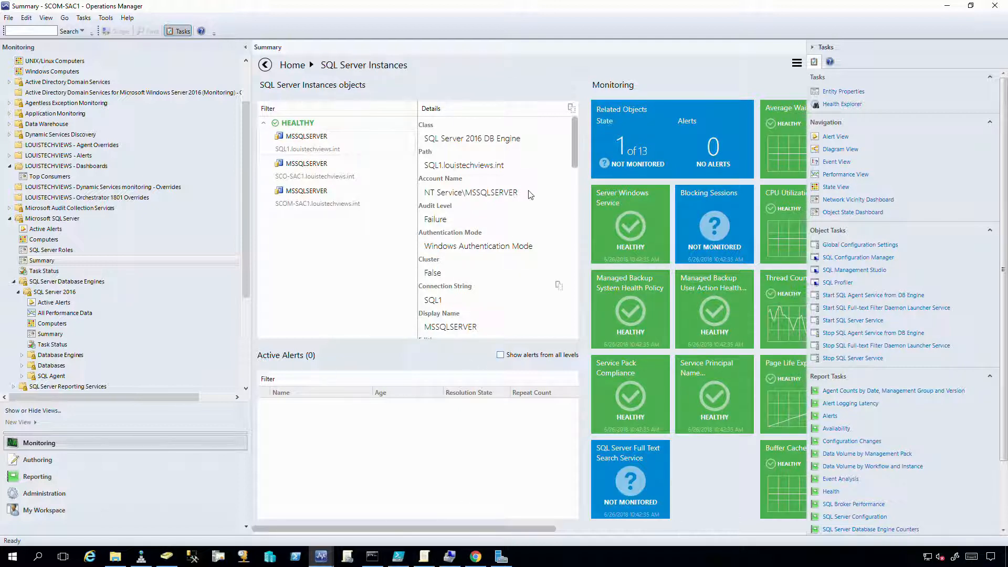
{"action": "scroll", "coordinate": [572, 158], "scroll_direction": "down", "scroll_amount": 5}
{"action": "scroll", "coordinate": [574, 284], "scroll_direction": "up", "scroll_amount": 5}
{"action": "left_click_drag", "start_coordinate": [445, 529], "coordinate": [738, 486]}
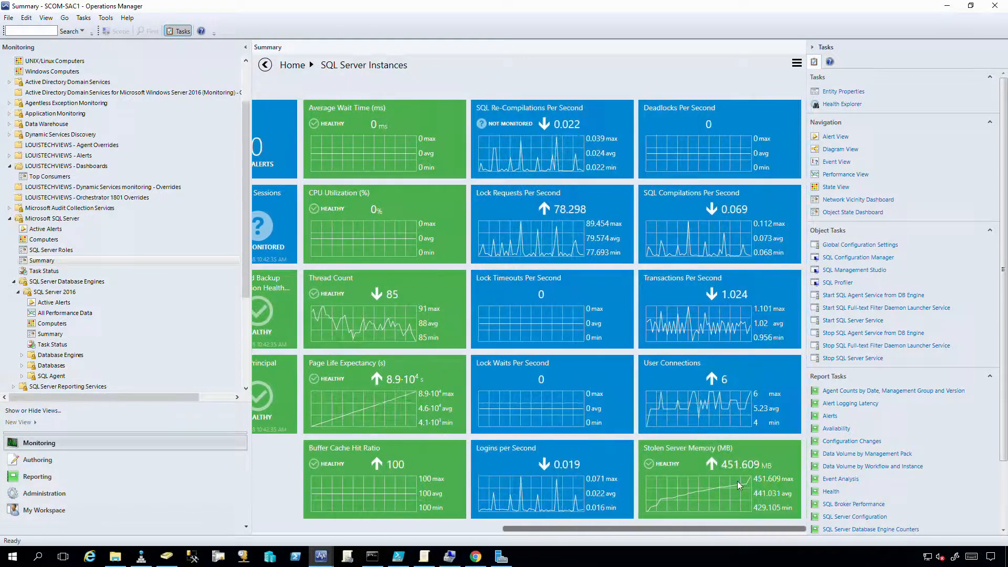
{"action": "left_click_drag", "start_coordinate": [628, 479], "coordinate": [388, 239]}
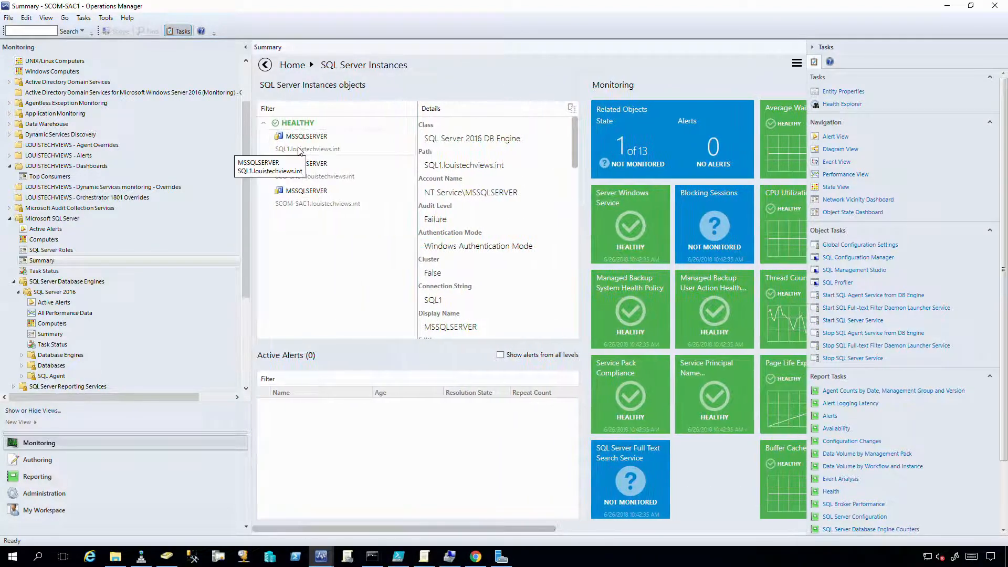
{"action": "double_click", "coordinate": [299, 150]}
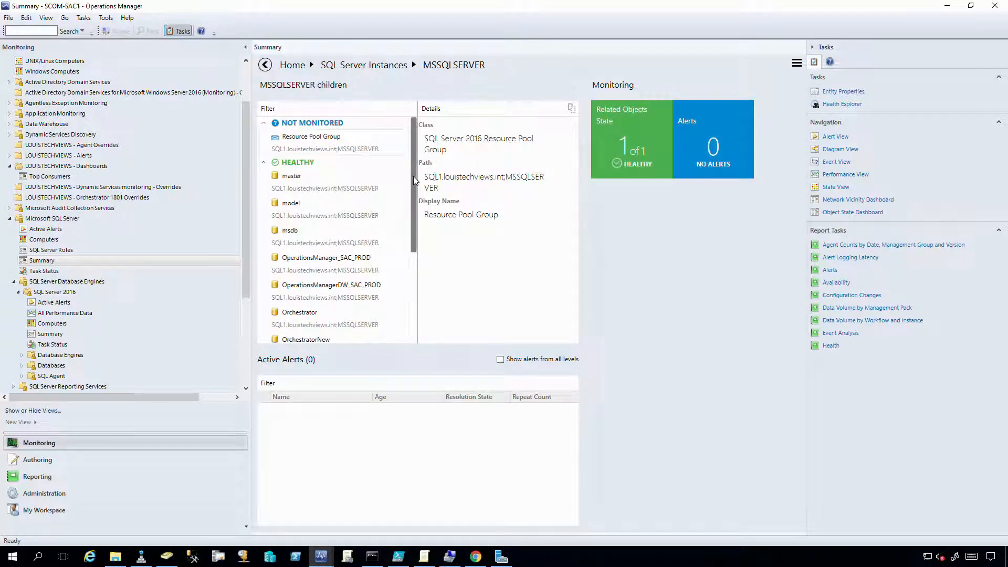
Scroll the MSSQLSERVER children list to the top and show the master database's details.
{"action": "left_click_drag", "start_coordinate": [413, 180], "coordinate": [410, 290]}
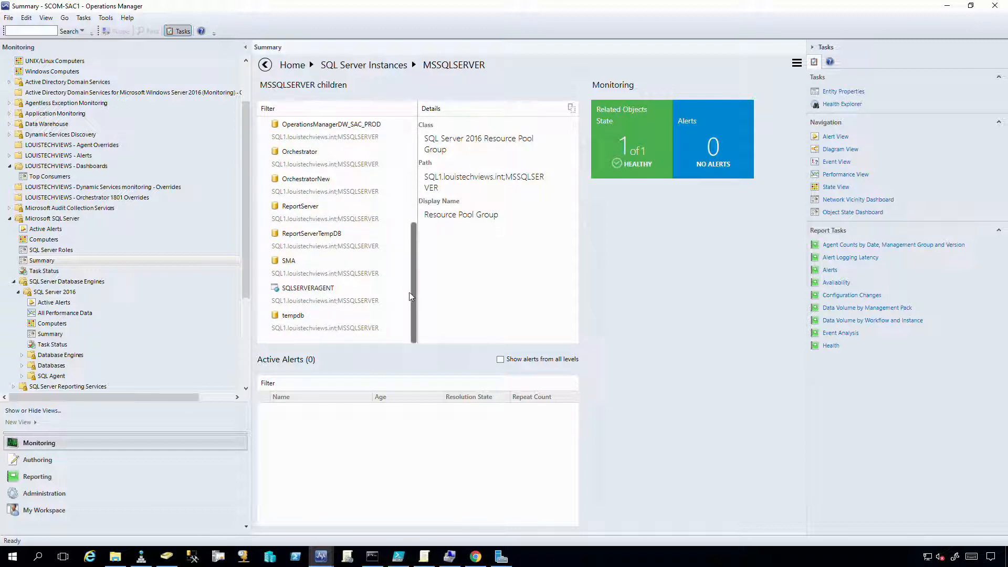
{"action": "left_click_drag", "start_coordinate": [410, 297], "coordinate": [410, 160]}
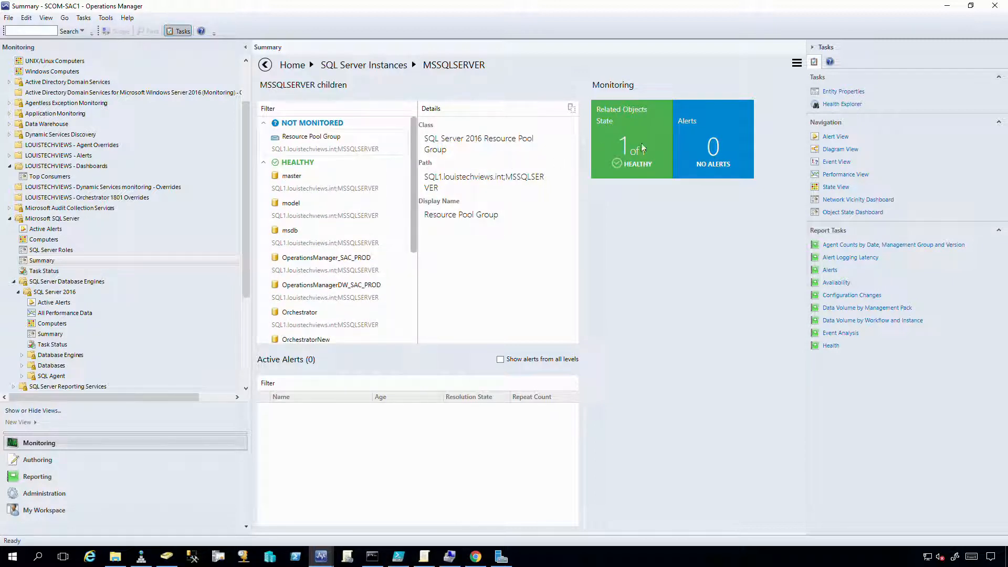
{"action": "left_click", "coordinate": [317, 192]}
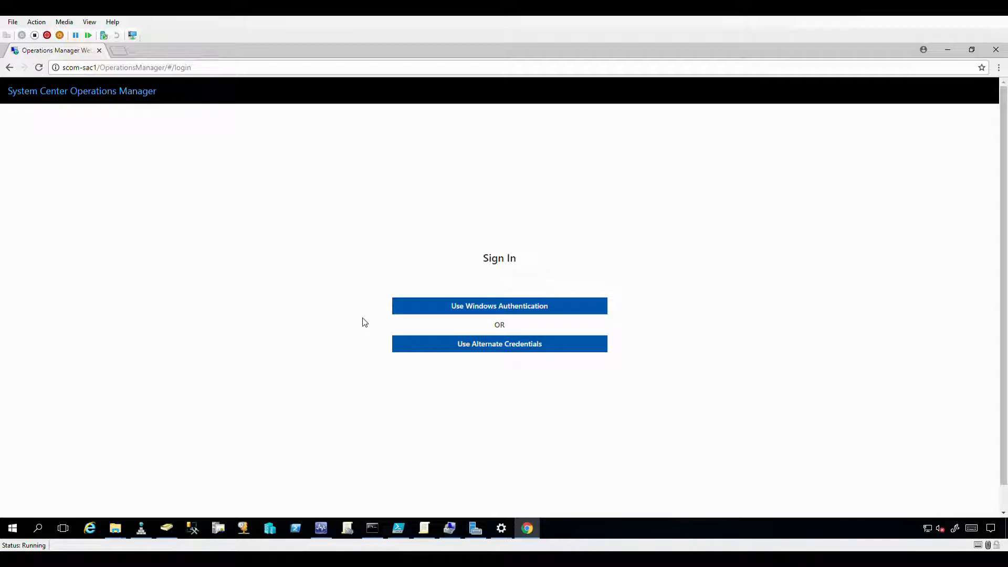
Sign in with Windows Authentication and bring up the Send us feedback panel.
{"action": "left_click", "coordinate": [474, 314]}
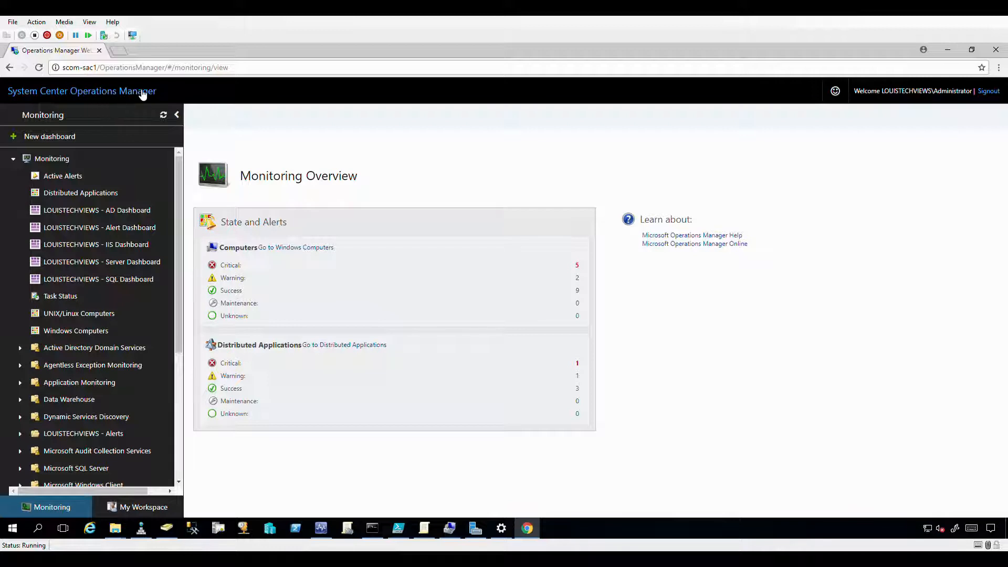
{"action": "left_click", "coordinate": [835, 93]}
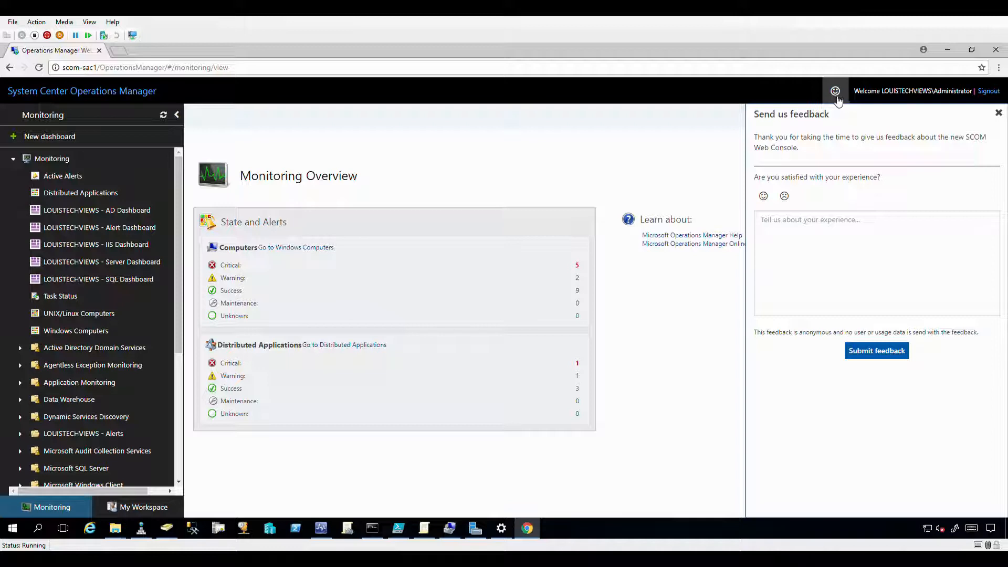
Close the feedback panel and switch to the Windows Computers state view.
{"action": "left_click", "coordinate": [999, 114]}
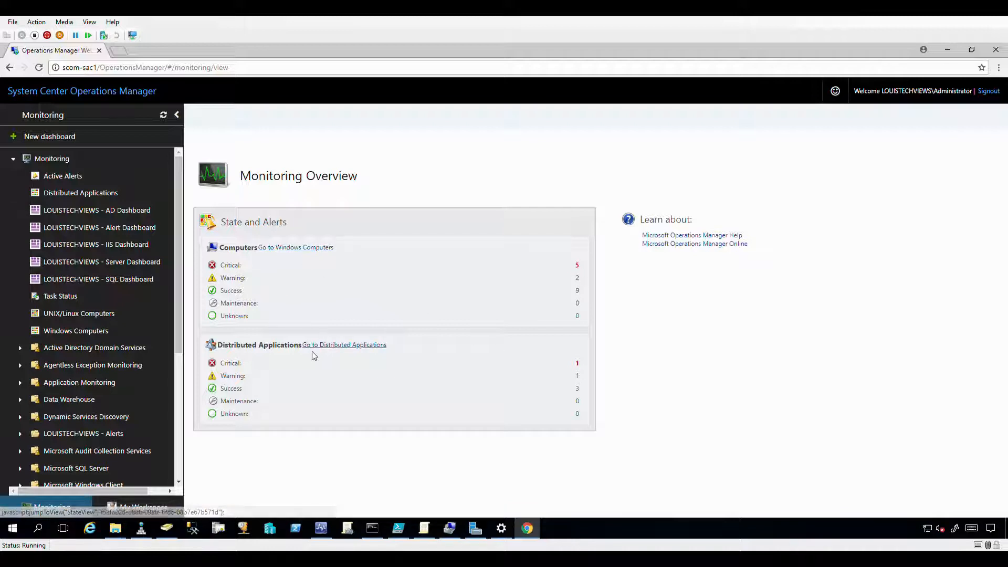
{"action": "left_click", "coordinate": [299, 252]}
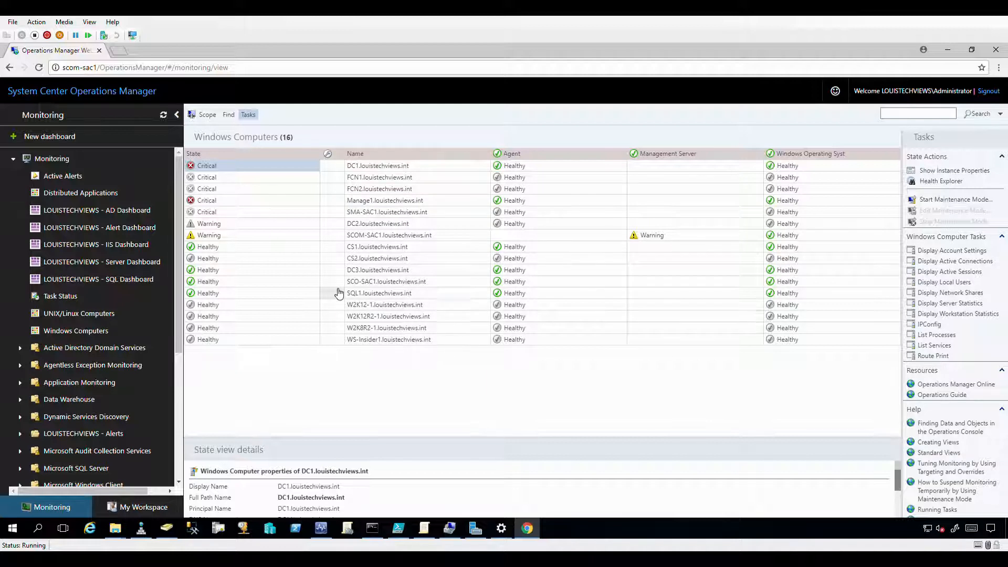
Select DC1.louistechviews.int and view its Open and Maintenance Mode context submenus.
{"action": "left_click", "coordinate": [367, 168]}
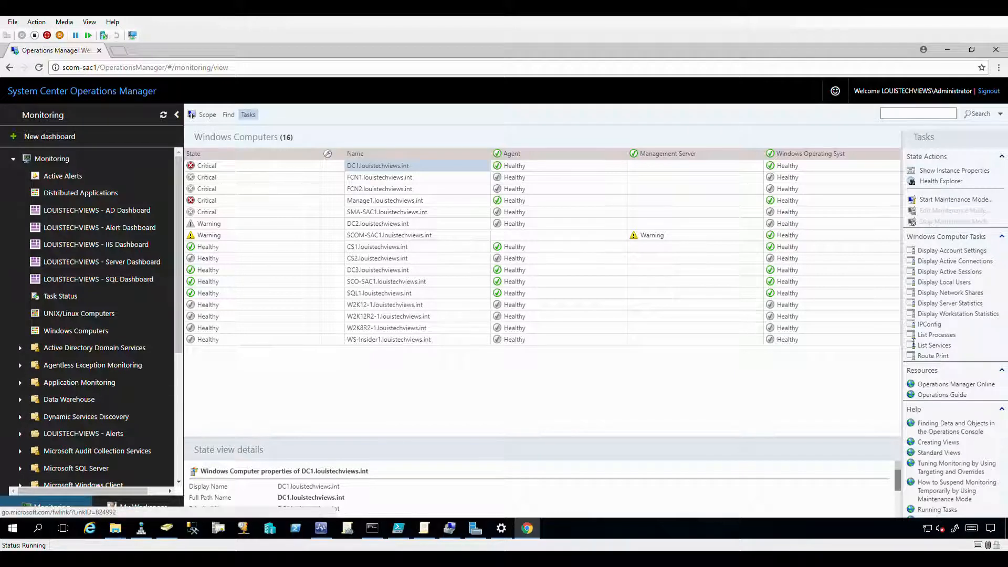
{"action": "right_click", "coordinate": [362, 171]}
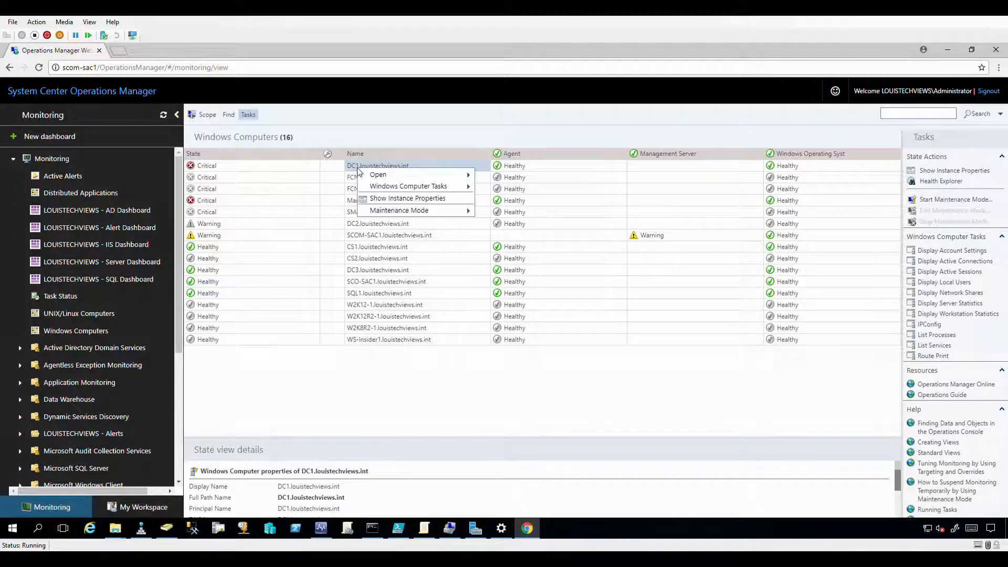
{"action": "mouse_move", "coordinate": [388, 178]}
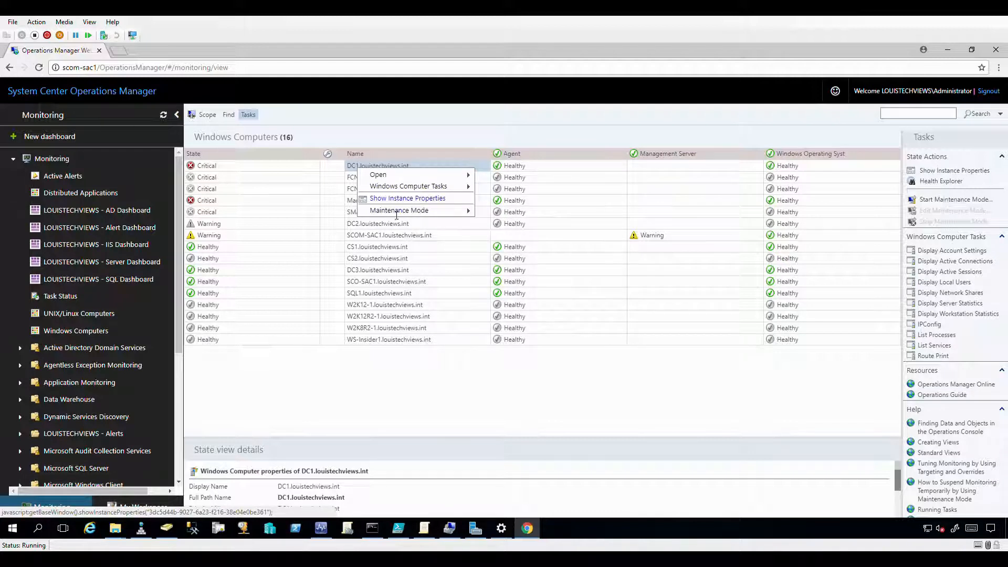
{"action": "mouse_move", "coordinate": [409, 211]}
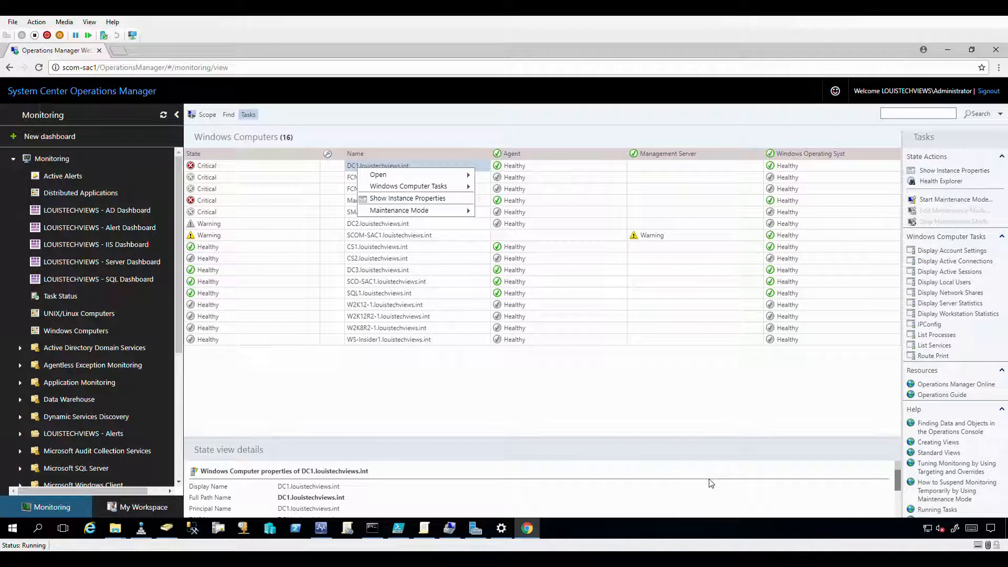
Close the DC1 context menu and scroll the details pane and navigation tree.
{"action": "left_click", "coordinate": [407, 370]}
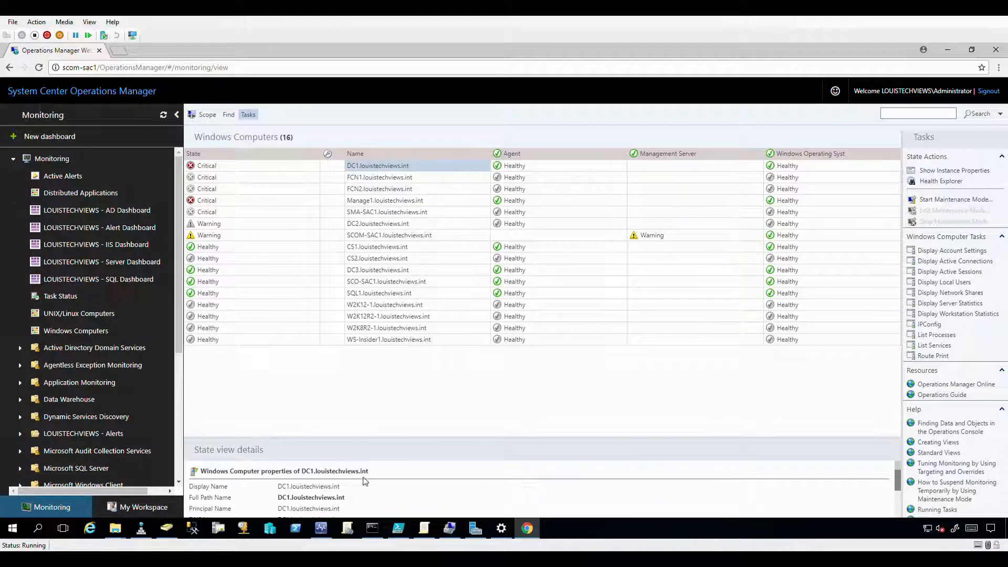
{"action": "mouse_move", "coordinate": [898, 477]}
{"action": "left_mouse_down"}
{"action": "mouse_move", "coordinate": [899, 517]}
{"action": "mouse_move", "coordinate": [883, 468]}
{"action": "left_mouse_up"}
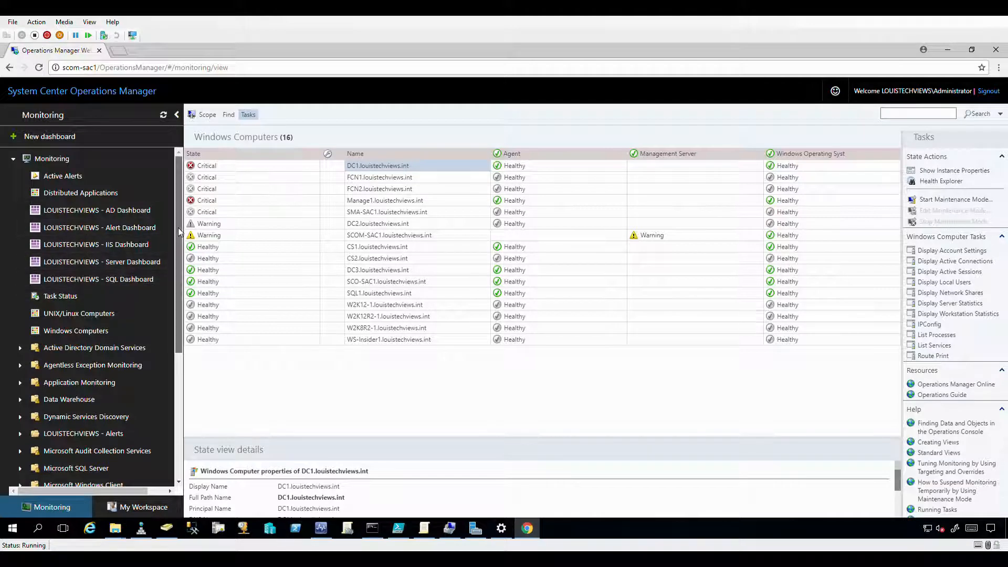
{"action": "left_click_drag", "start_coordinate": [179, 228], "coordinate": [186, 342]}
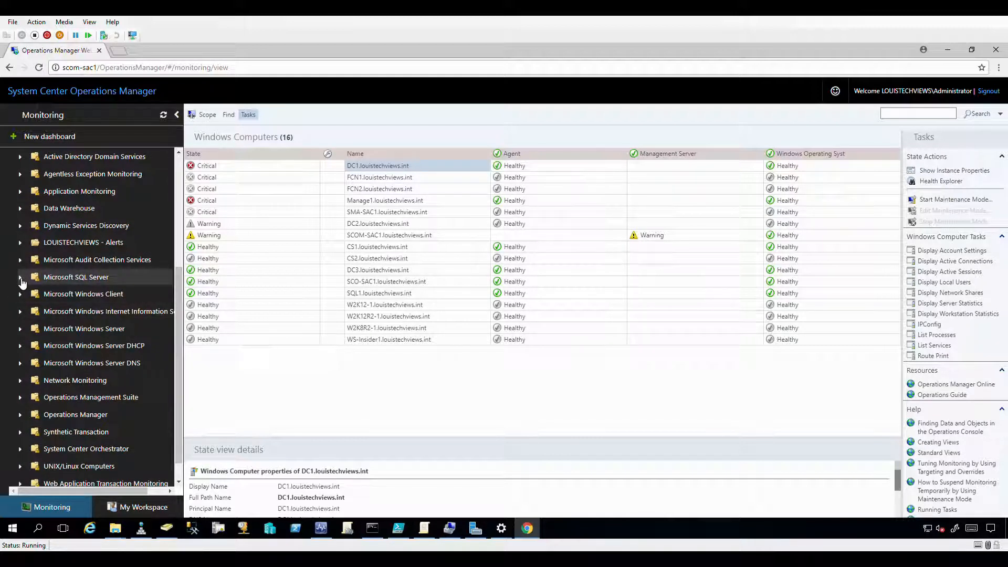
Expand Microsoft SQL Server down to the SQL Server 2016 Database Engines views.
{"action": "left_click", "coordinate": [21, 278]}
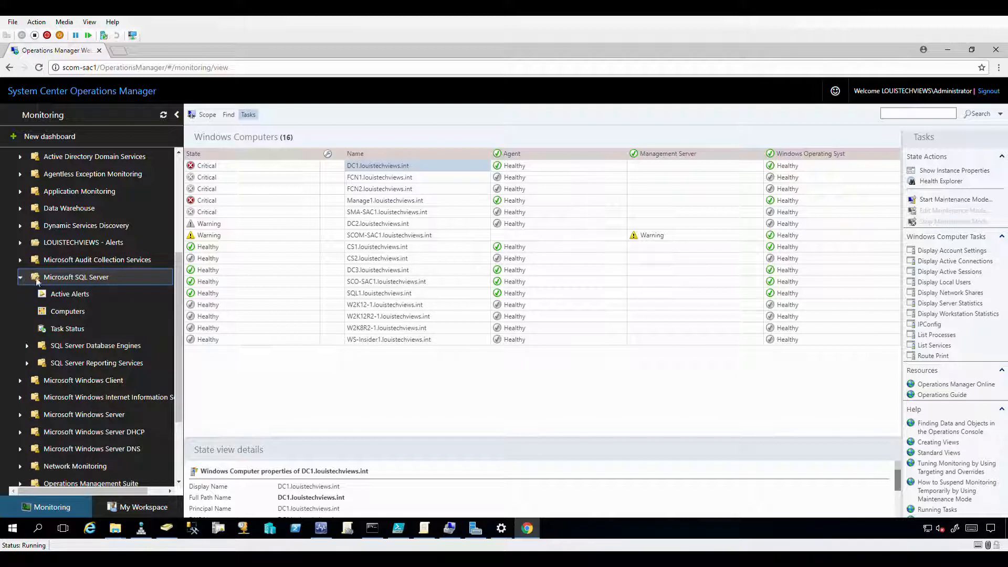
{"action": "left_click", "coordinate": [27, 346]}
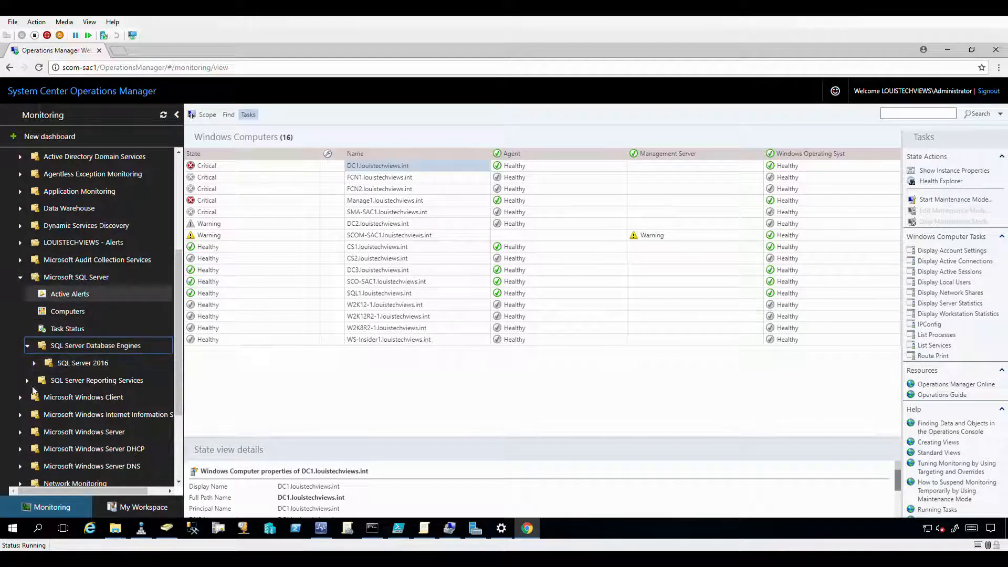
{"action": "left_click", "coordinate": [34, 363]}
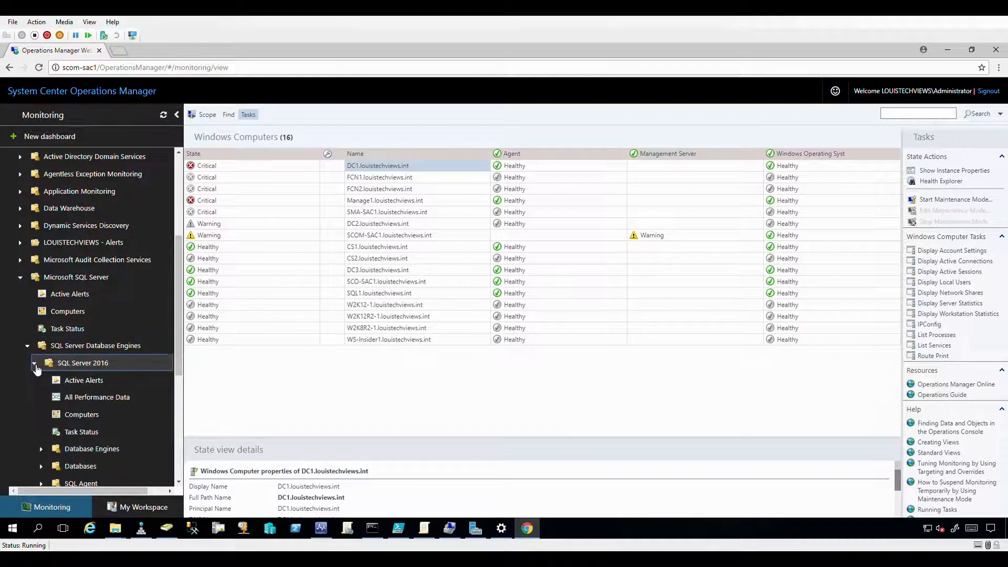
{"action": "scroll", "coordinate": [44, 399], "scroll_direction": "down", "scroll_amount": 1}
{"action": "left_click", "coordinate": [43, 398]}
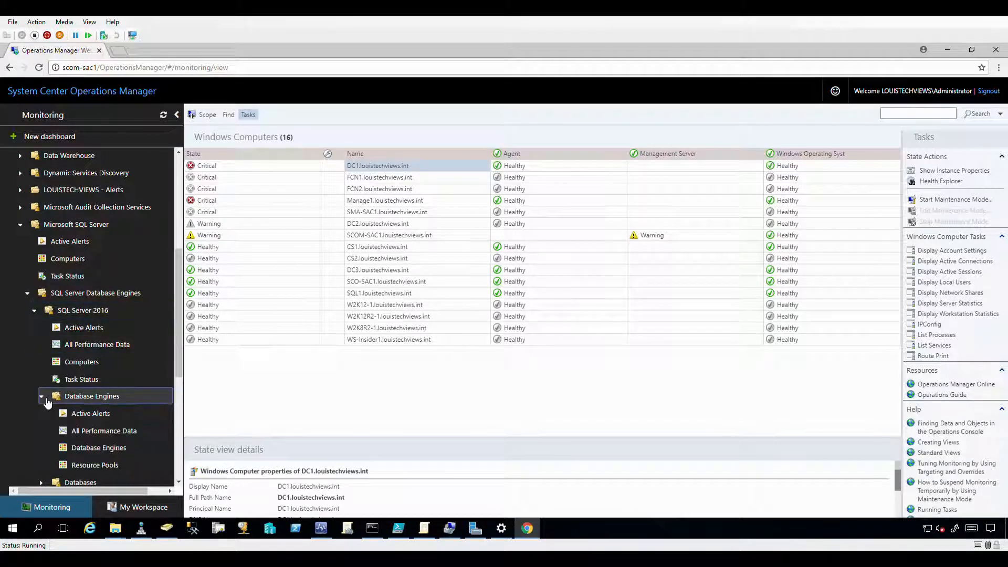
{"action": "scroll", "coordinate": [44, 402], "scroll_direction": "down", "scroll_amount": 1}
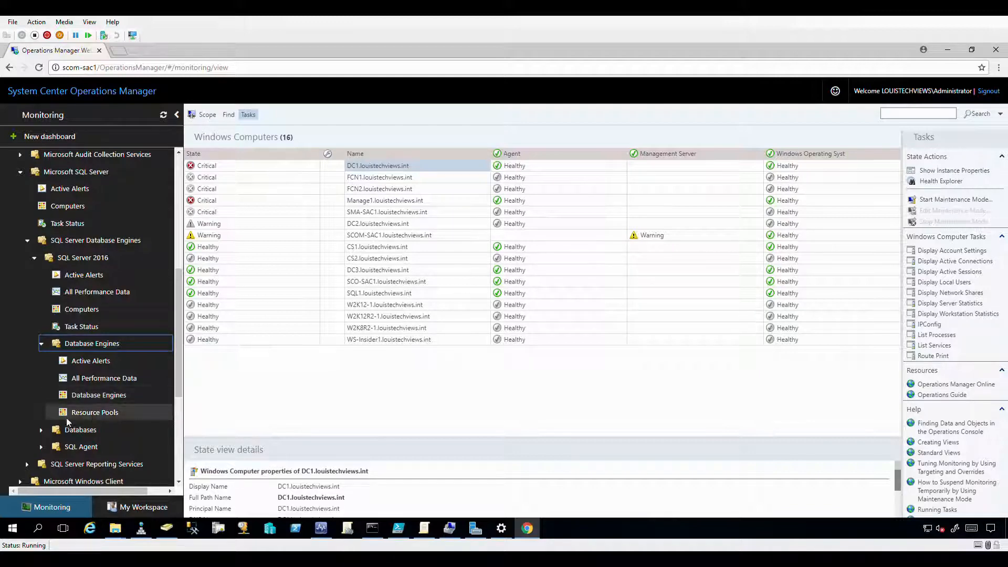
{"action": "scroll", "coordinate": [29, 380], "scroll_direction": "down", "scroll_amount": 1}
{"action": "scroll", "coordinate": [33, 377], "scroll_direction": "down", "scroll_amount": 3}
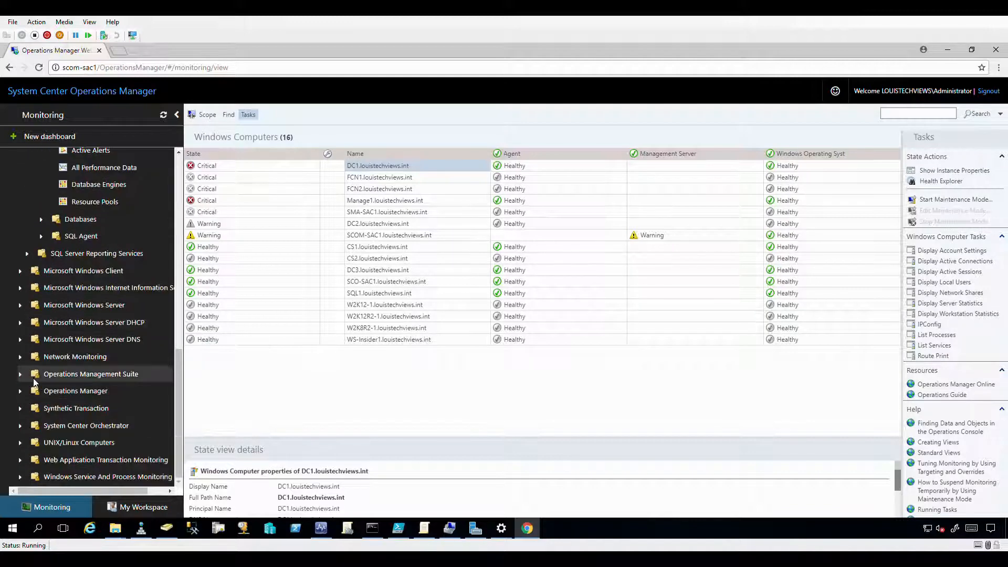
{"action": "scroll", "coordinate": [38, 347], "scroll_direction": "up", "scroll_amount": 5}
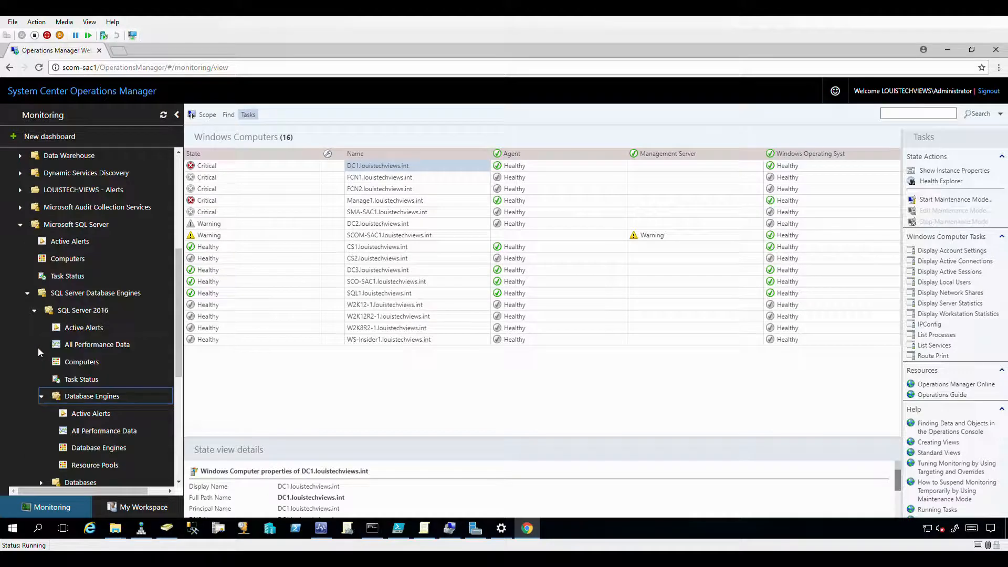
Collapse the SQL Server 2016, Database Engines and Microsoft SQL Server folders.
{"action": "left_click", "coordinate": [37, 312]}
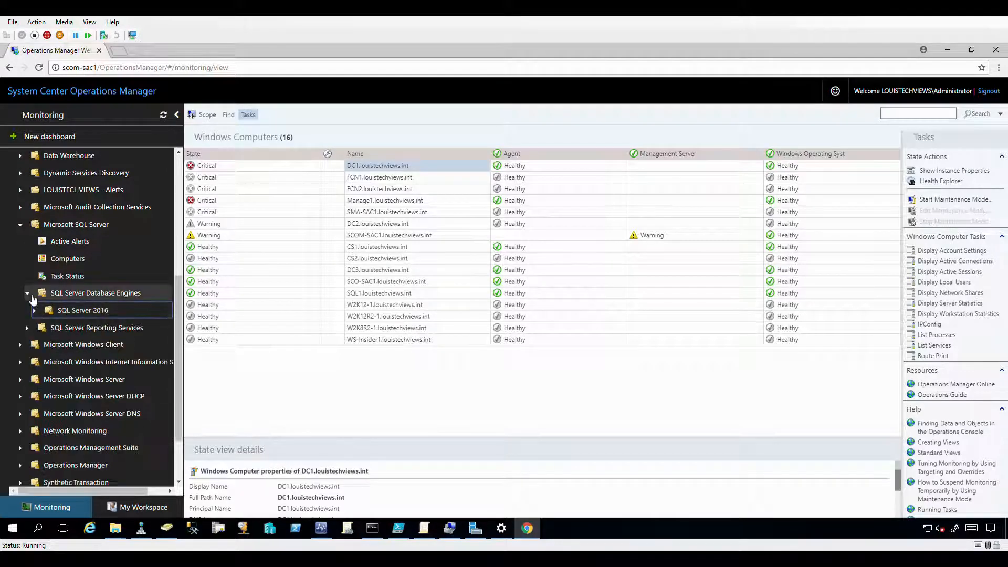
{"action": "left_click", "coordinate": [29, 294]}
{"action": "scroll", "coordinate": [30, 296], "scroll_direction": "up", "scroll_amount": 1}
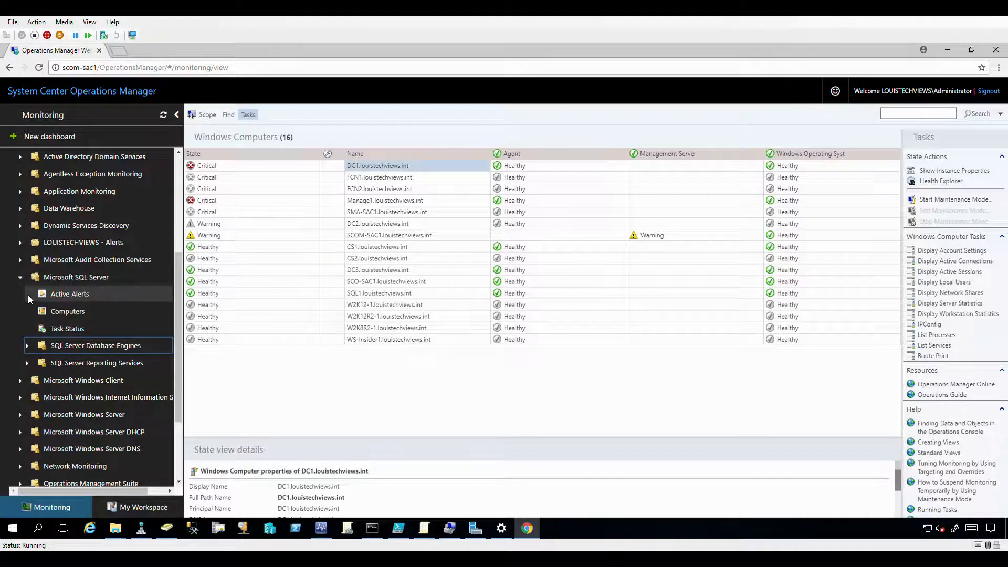
{"action": "left_click", "coordinate": [20, 277]}
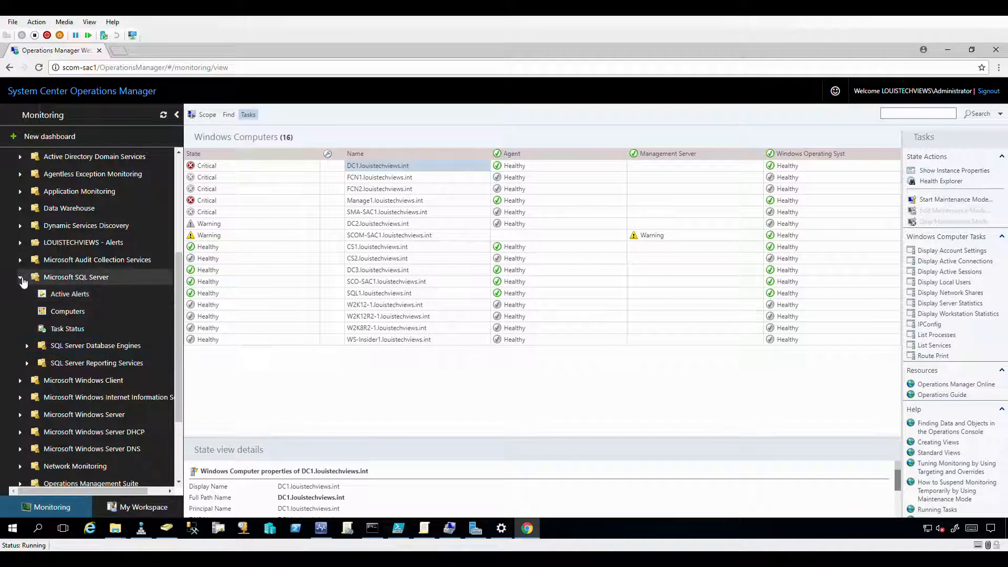
{"action": "scroll", "coordinate": [52, 284], "scroll_direction": "up", "scroll_amount": 5}
{"action": "scroll", "coordinate": [58, 321], "scroll_direction": "down", "scroll_amount": 3}
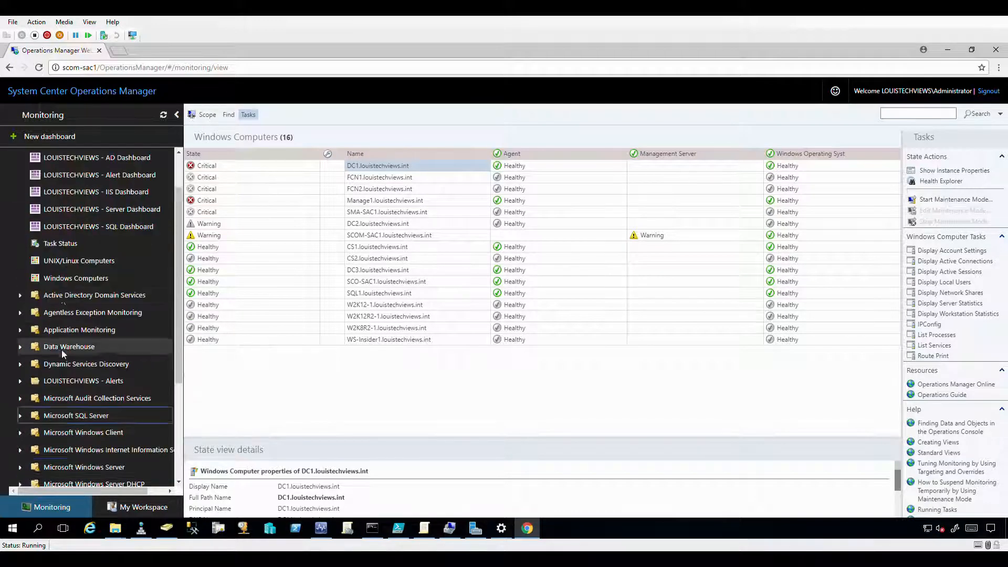
{"action": "scroll", "coordinate": [51, 349], "scroll_direction": "down", "scroll_amount": 1}
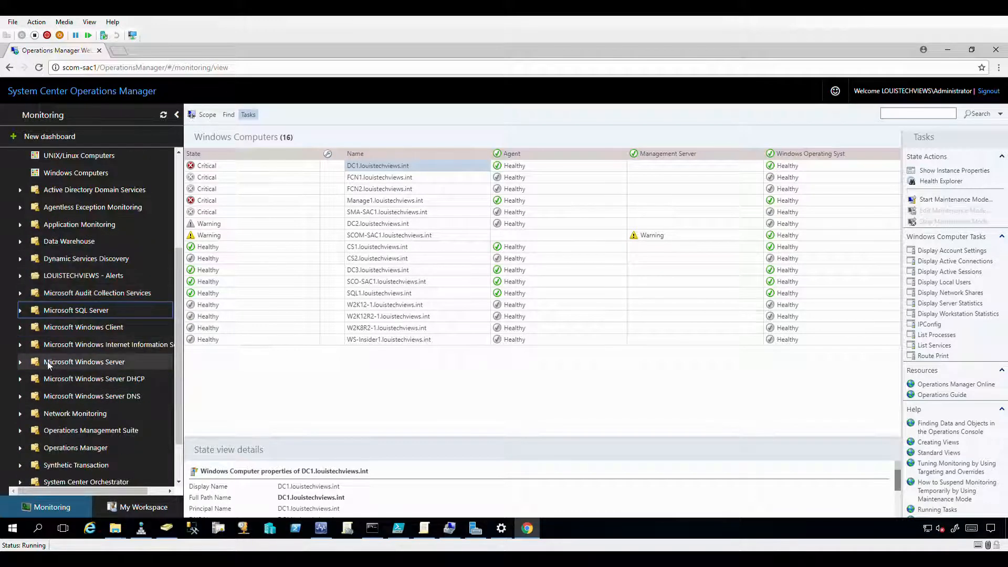
Under Microsoft Windows Server, show the Windows Server State list of 16 servers and expand Health Monitoring.
{"action": "left_click", "coordinate": [21, 363]}
{"action": "scroll", "coordinate": [24, 366], "scroll_direction": "down", "scroll_amount": 1}
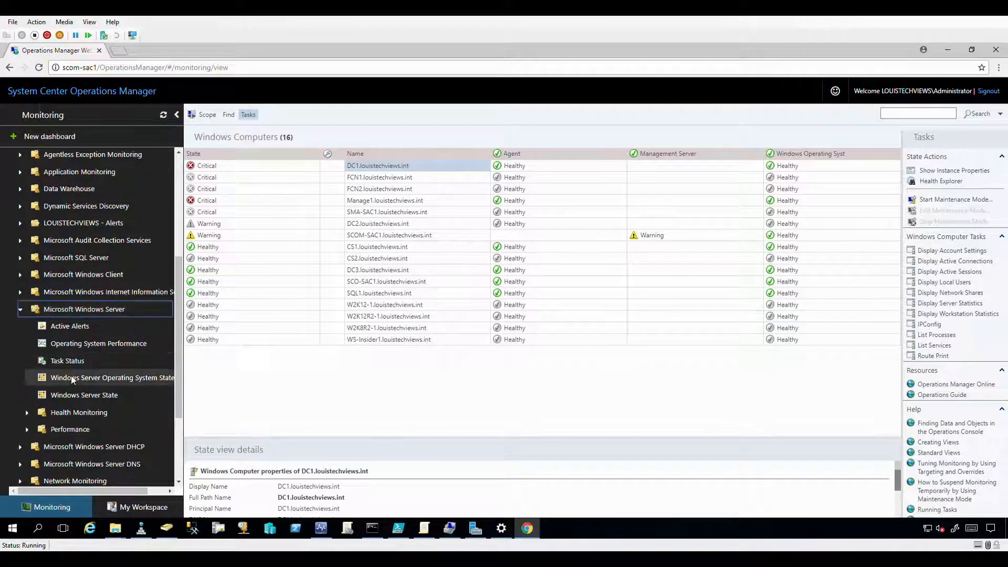
{"action": "left_click", "coordinate": [59, 393]}
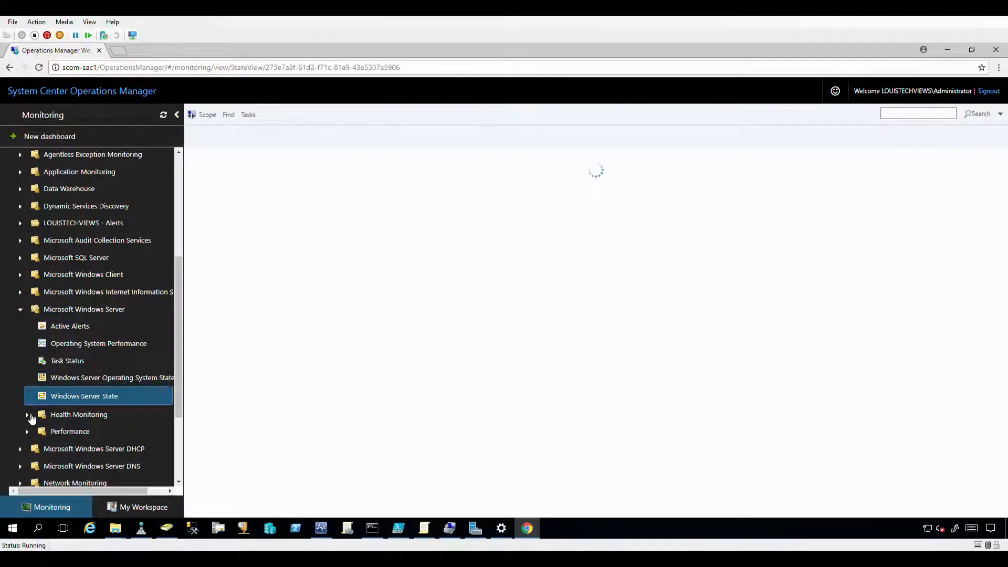
{"action": "left_click", "coordinate": [27, 413]}
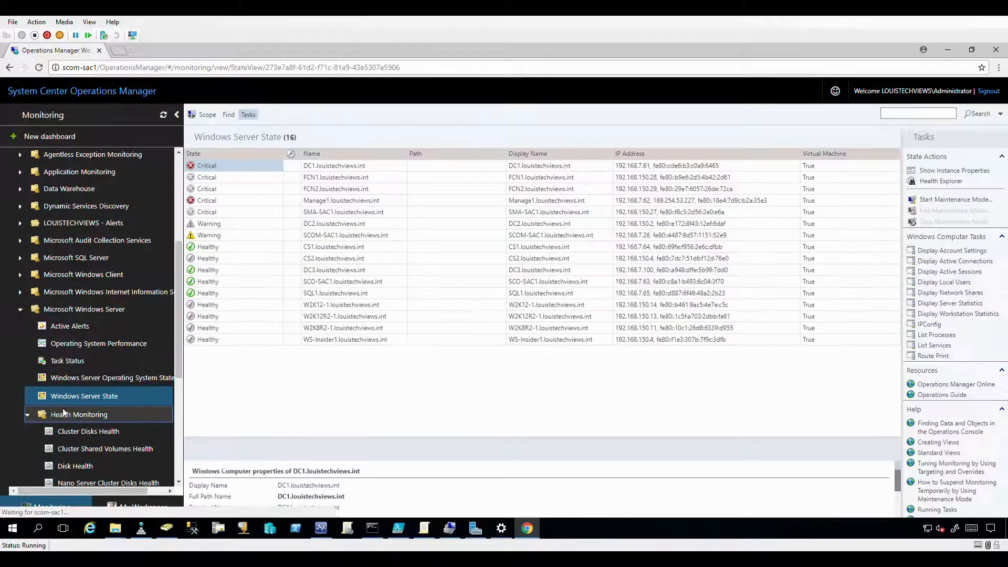
View Cluster Disks Health and Disk Health, then Operating System Health with each server's Windows version.
{"action": "scroll", "coordinate": [75, 379], "scroll_direction": "down", "scroll_amount": 1}
{"action": "left_click", "coordinate": [74, 379]}
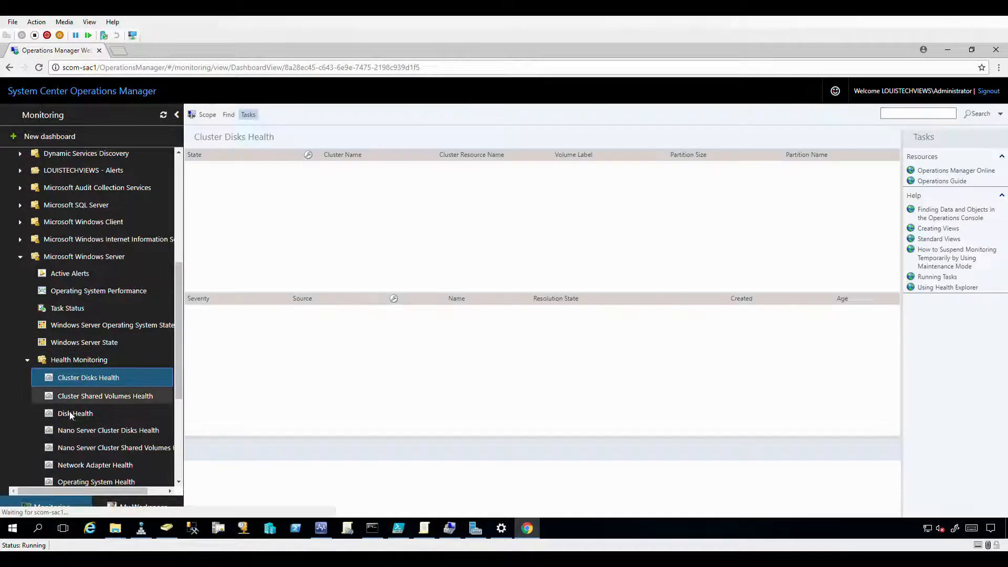
{"action": "left_click", "coordinate": [64, 414]}
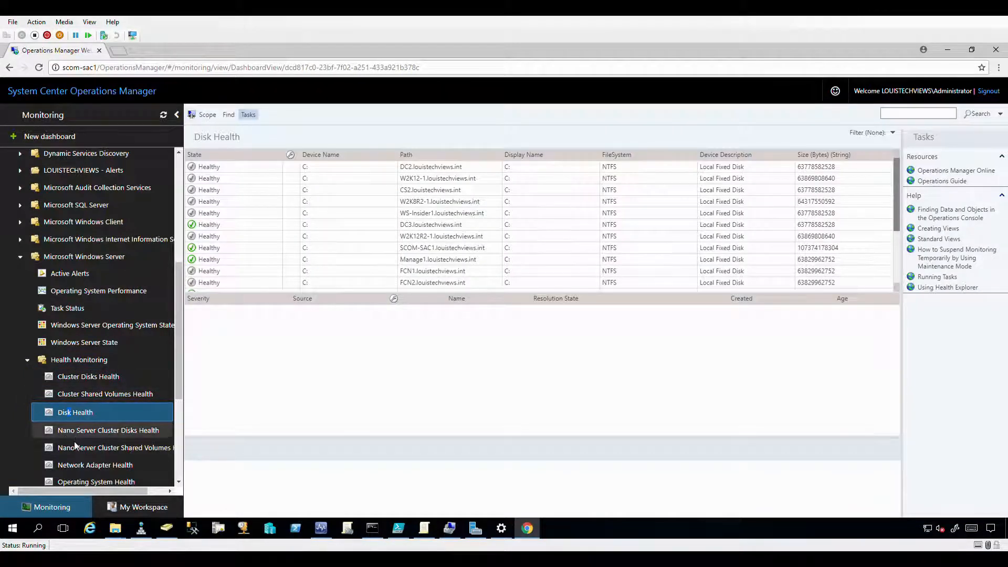
{"action": "scroll", "coordinate": [71, 446], "scroll_direction": "down", "scroll_amount": 1}
{"action": "scroll", "coordinate": [68, 452], "scroll_direction": "down", "scroll_amount": 1}
{"action": "left_click", "coordinate": [73, 377]}
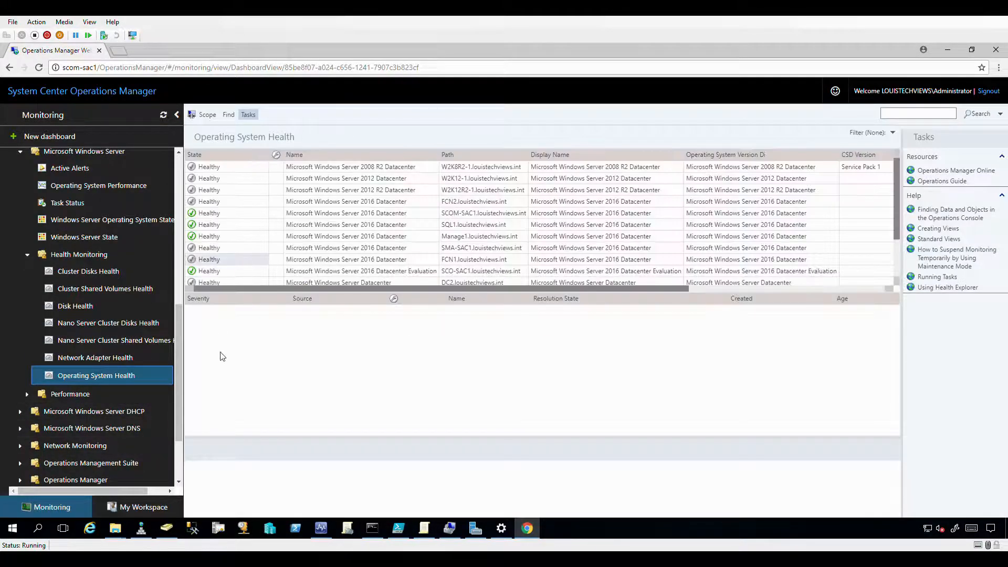
{"action": "scroll", "coordinate": [63, 367], "scroll_direction": "up", "scroll_amount": 7}
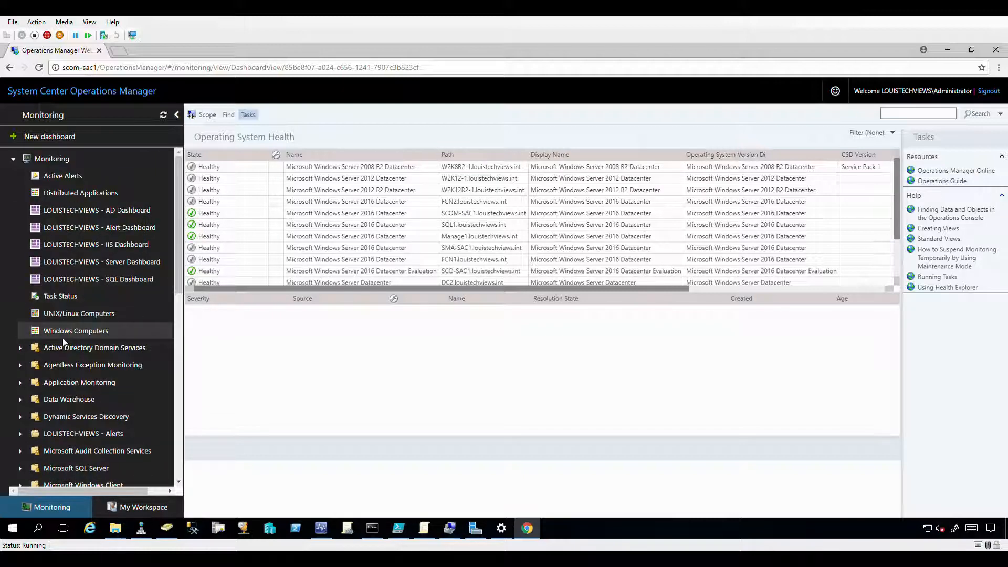
Open the LOUISTECHVIEWS - AD Dashboard, retry the failed General Response widget and review its error details.
{"action": "left_click", "coordinate": [69, 210]}
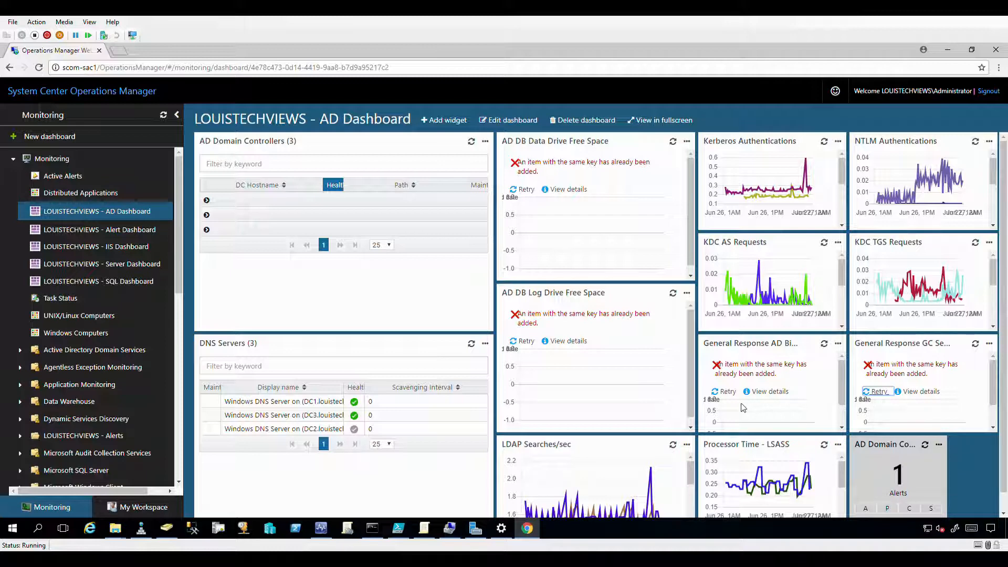
{"action": "left_click", "coordinate": [726, 391]}
{"action": "left_click", "coordinate": [771, 392]}
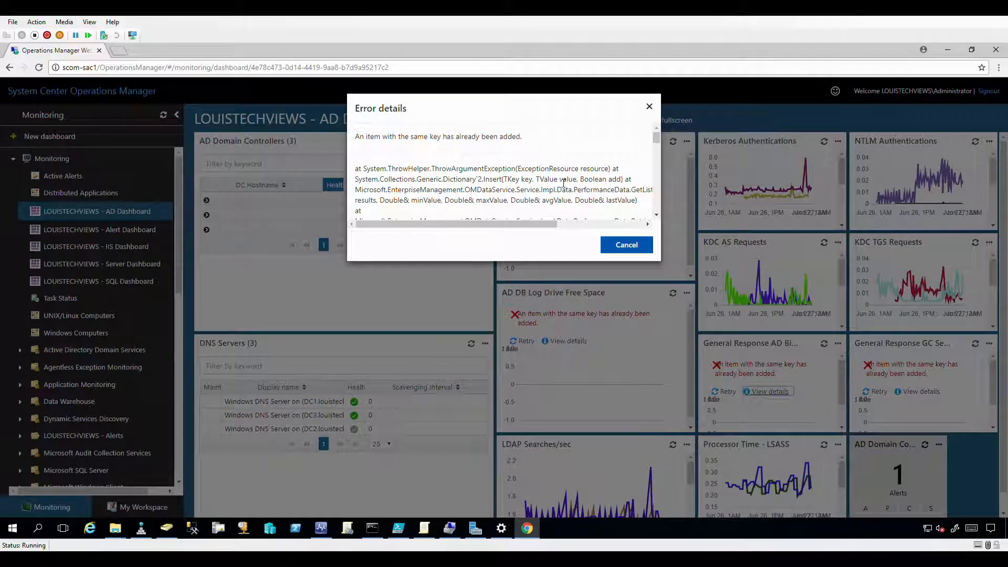
{"action": "scroll", "coordinate": [563, 183], "scroll_direction": "down", "scroll_amount": 10}
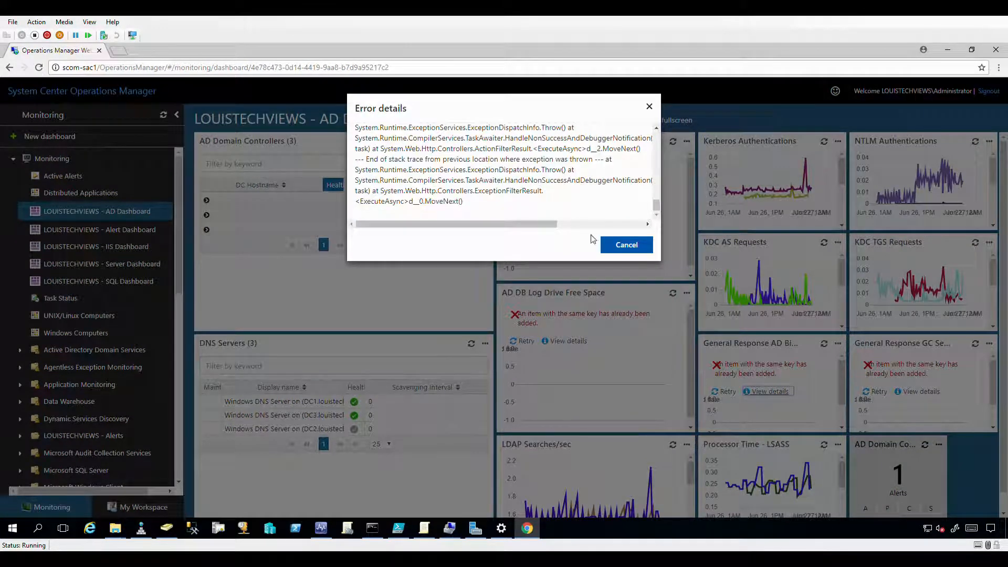
{"action": "left_click", "coordinate": [609, 245]}
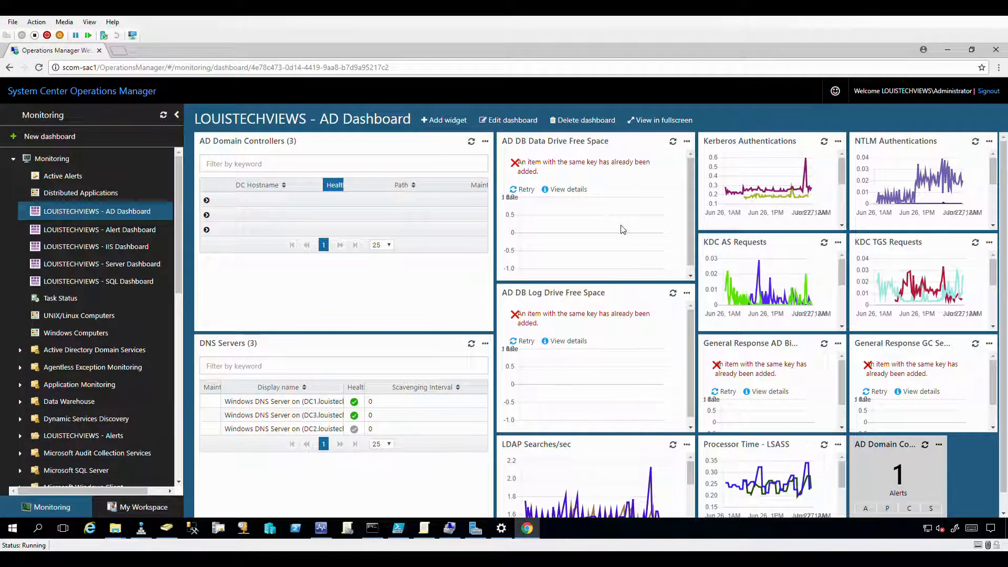
Expand the DC1, DC3 and DC2 groups in the AD Domain Controllers grid.
{"action": "left_click", "coordinate": [206, 201]}
{"action": "left_click", "coordinate": [207, 229]}
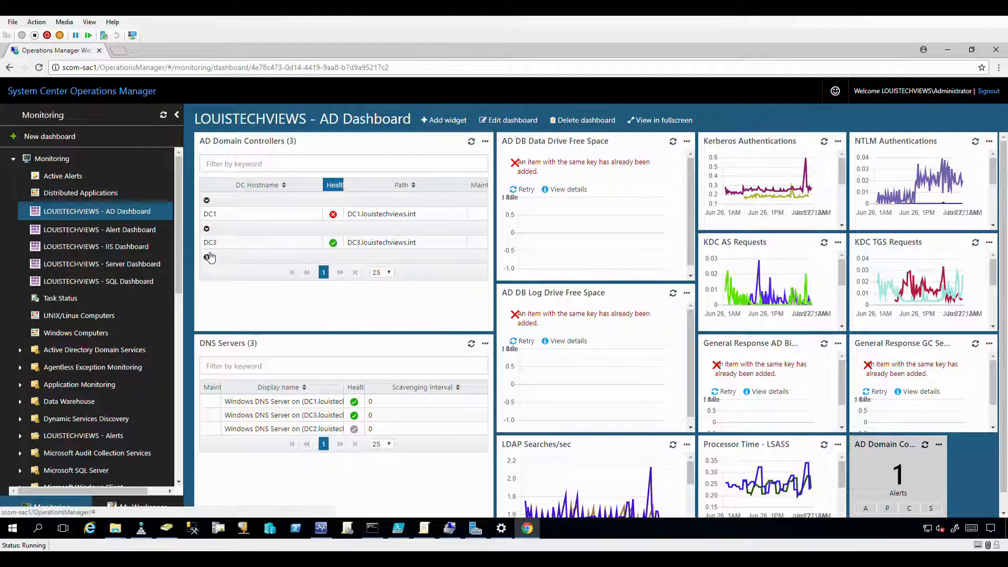
{"action": "left_click", "coordinate": [208, 257]}
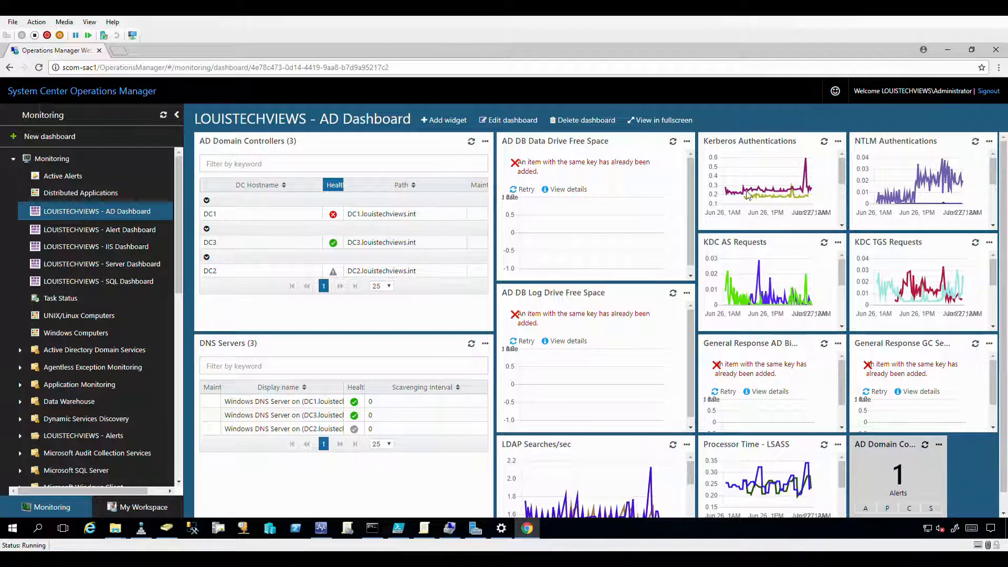
{"action": "mouse_move", "coordinate": [840, 172]}
{"action": "left_mouse_down"}
{"action": "mouse_move", "coordinate": [840, 186]}
{"action": "mouse_move", "coordinate": [840, 169]}
{"action": "left_mouse_up"}
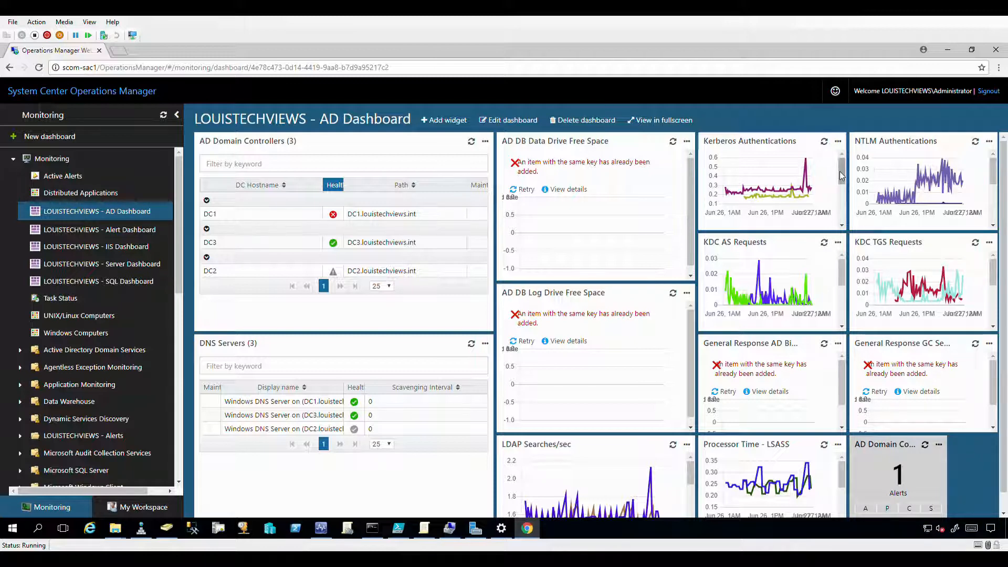
Filter the Kerberos Authentications legend series by the keyword 'dc1'.
{"action": "mouse_move", "coordinate": [841, 171]}
{"action": "left_mouse_down"}
{"action": "mouse_move", "coordinate": [840, 185]}
{"action": "mouse_move", "coordinate": [837, 159]}
{"action": "mouse_move", "coordinate": [837, 178]}
{"action": "left_mouse_up"}
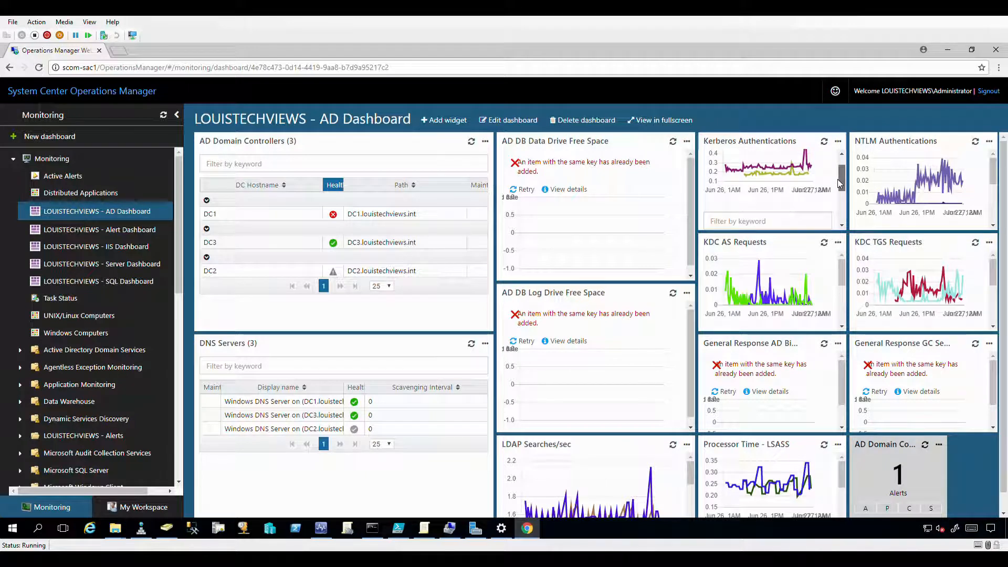
{"action": "left_click", "coordinate": [747, 227]}
{"action": "type", "text": "dc1"}
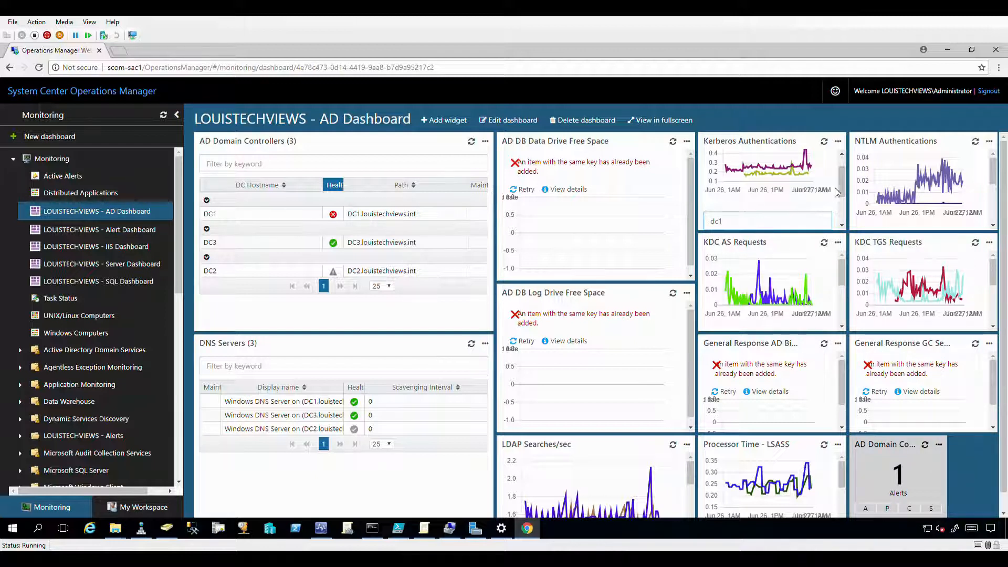
{"action": "left_click_drag", "start_coordinate": [838, 187], "coordinate": [839, 214]}
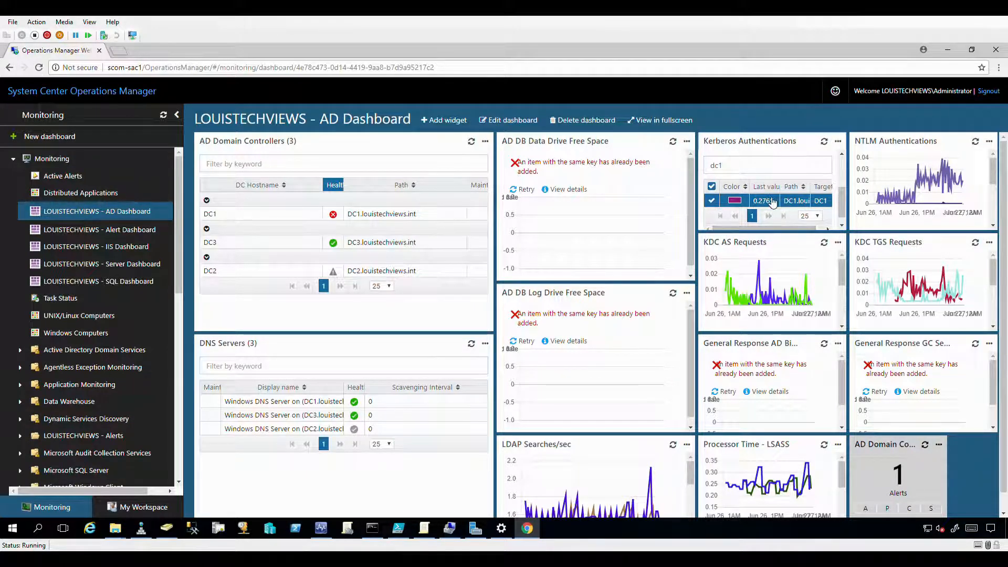
{"action": "left_click_drag", "start_coordinate": [738, 229], "coordinate": [761, 230]}
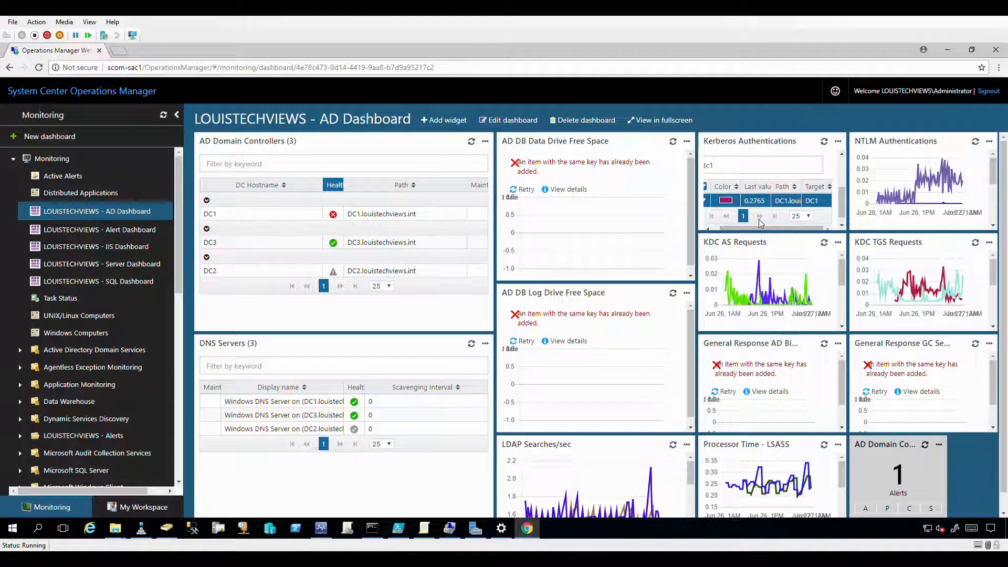
{"action": "left_click_drag", "start_coordinate": [764, 229], "coordinate": [739, 227]}
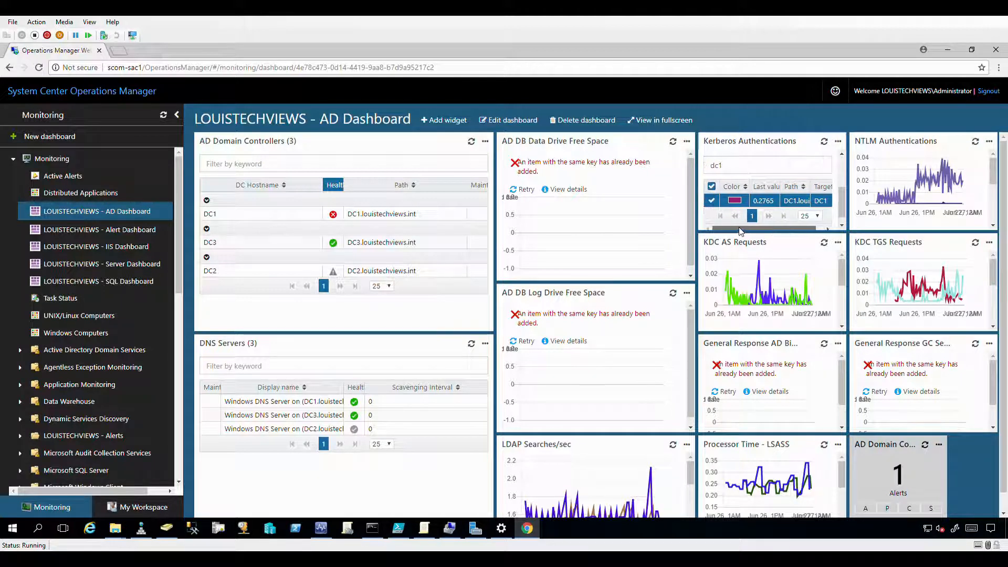
{"action": "left_click_drag", "start_coordinate": [841, 202], "coordinate": [839, 171]}
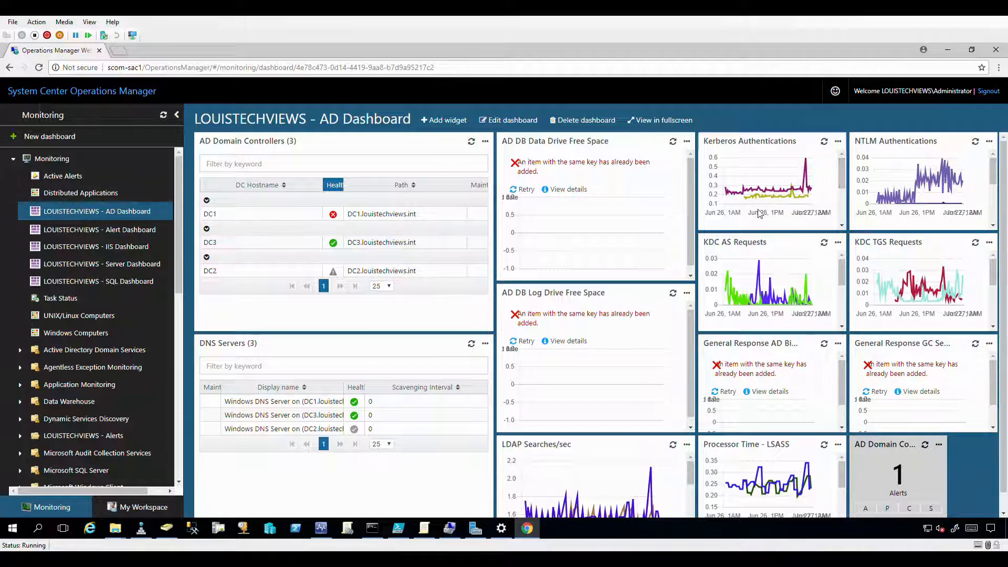
{"action": "left_click_drag", "start_coordinate": [843, 186], "coordinate": [840, 209]}
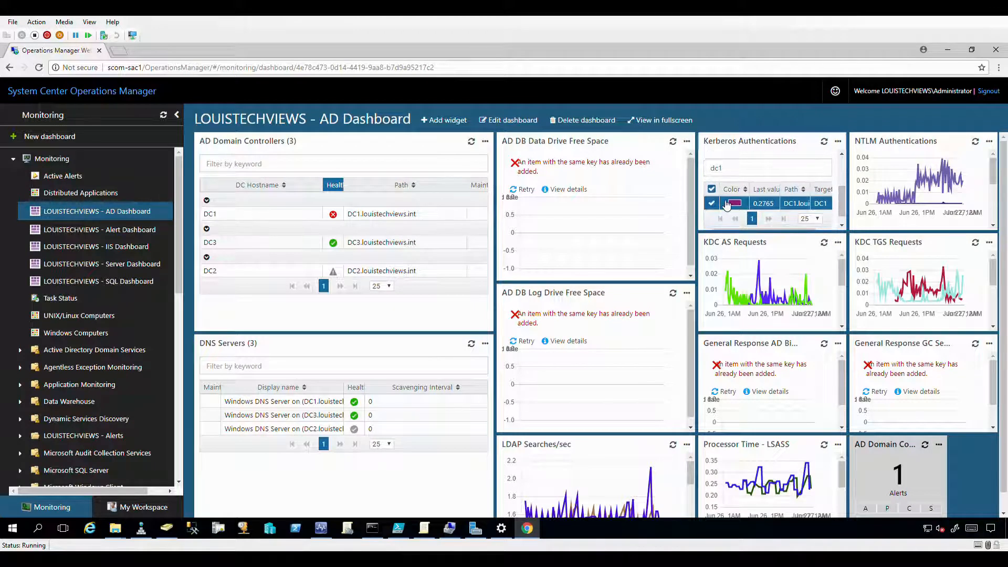
Uncheck all Kerberos legend series and check only the DC1 row.
{"action": "left_click", "coordinate": [713, 190]}
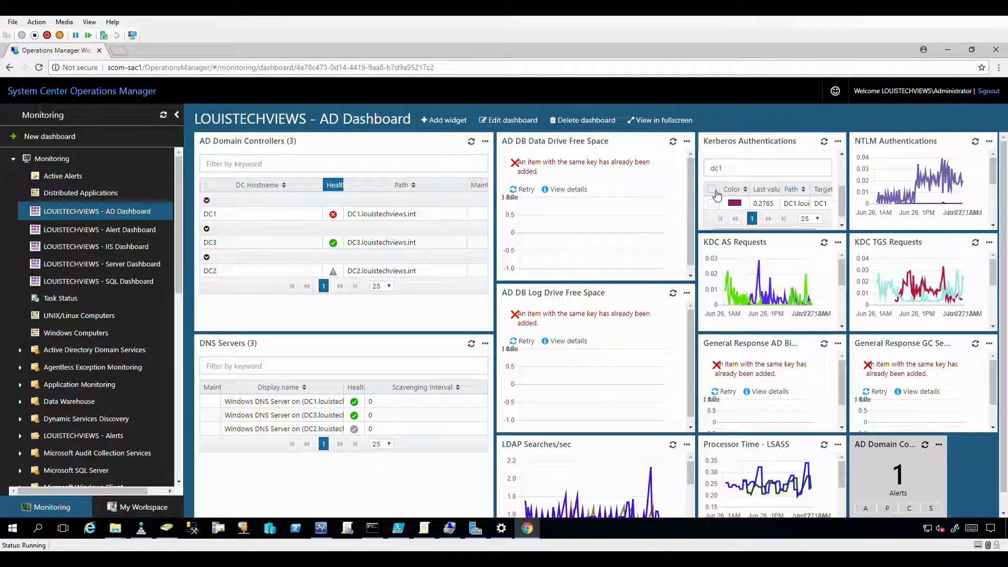
{"action": "mouse_move", "coordinate": [839, 196]}
{"action": "left_mouse_down"}
{"action": "mouse_move", "coordinate": [840, 163]}
{"action": "mouse_move", "coordinate": [835, 203]}
{"action": "left_mouse_up"}
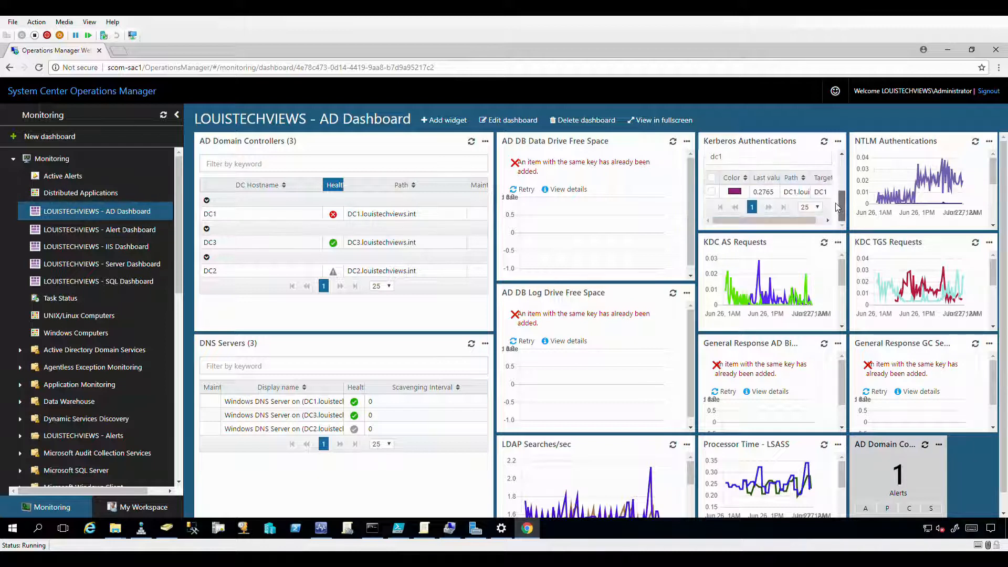
{"action": "left_click", "coordinate": [711, 196]}
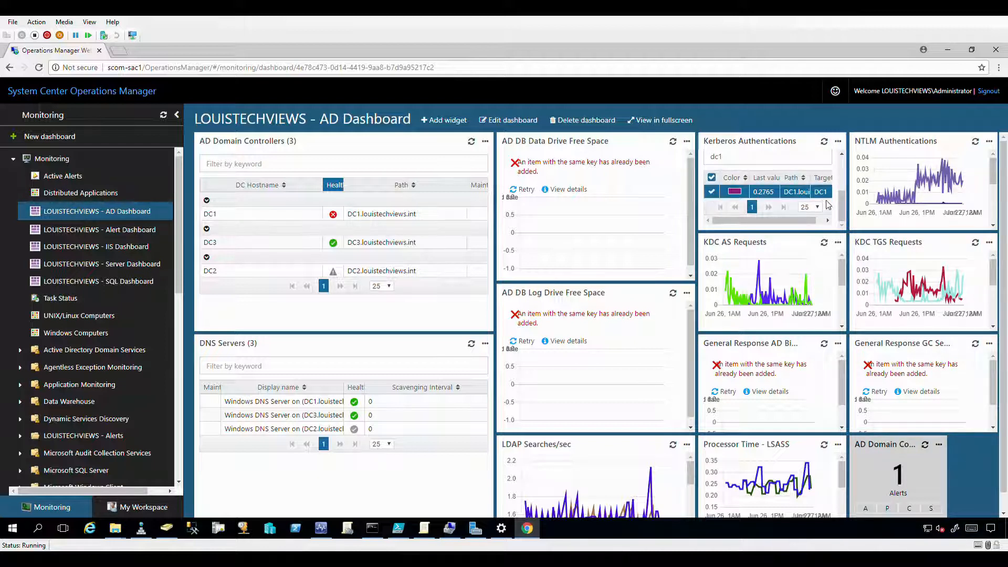
{"action": "left_click_drag", "start_coordinate": [841, 209], "coordinate": [839, 174]}
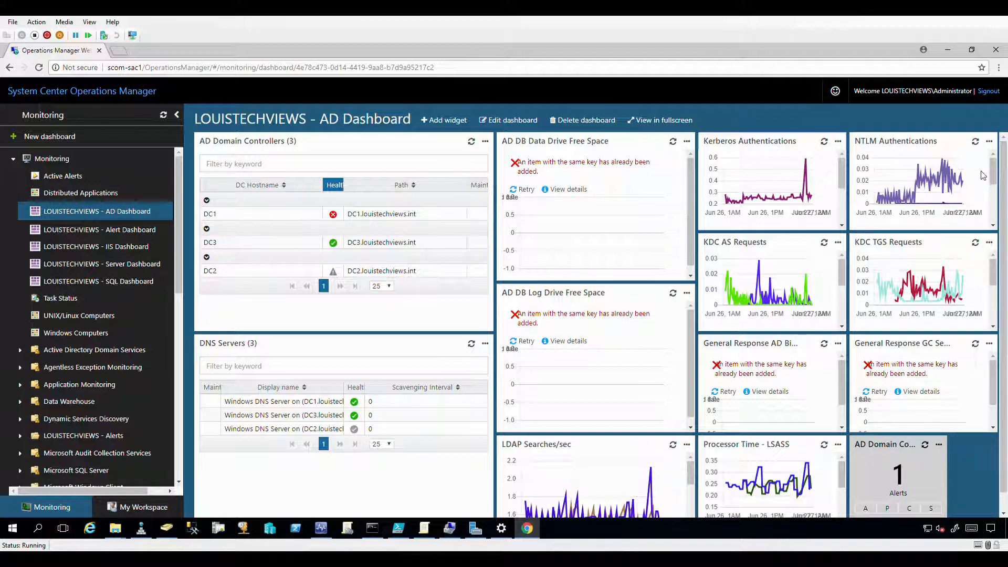
{"action": "scroll", "coordinate": [991, 195], "scroll_direction": "down", "scroll_amount": 2}
{"action": "scroll", "coordinate": [990, 197], "scroll_direction": "up", "scroll_amount": 2}
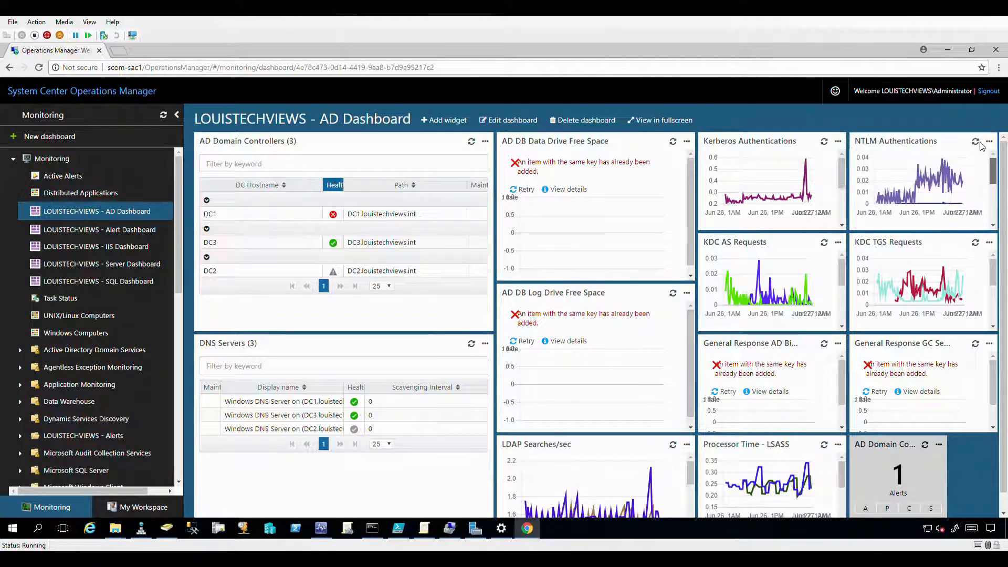
{"action": "scroll", "coordinate": [990, 268], "scroll_direction": "down", "scroll_amount": 2}
{"action": "scroll", "coordinate": [990, 268], "scroll_direction": "up", "scroll_amount": 2}
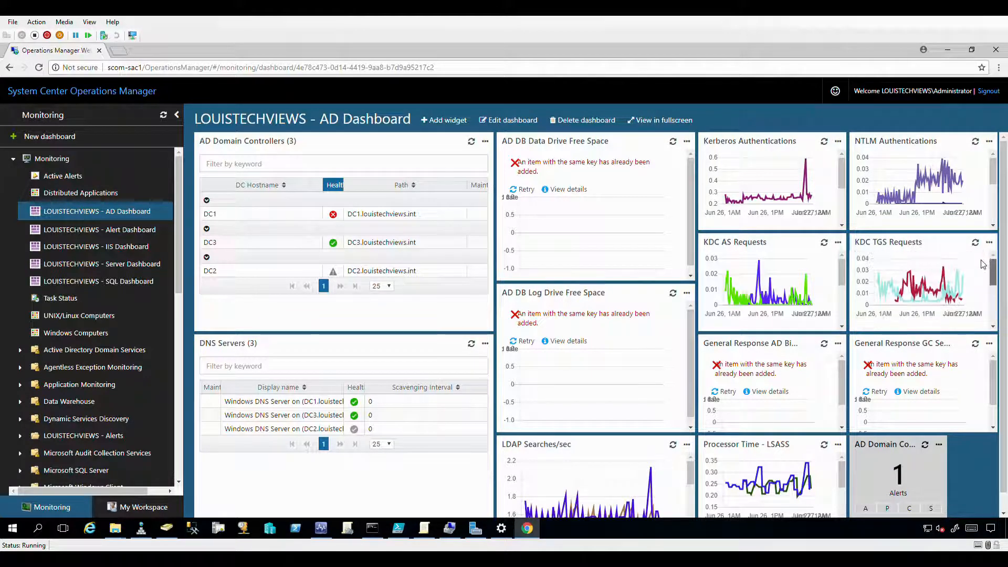
{"action": "scroll", "coordinate": [700, 348], "scroll_direction": "down", "scroll_amount": 1}
{"action": "scroll", "coordinate": [903, 378], "scroll_direction": "down", "scroll_amount": 1}
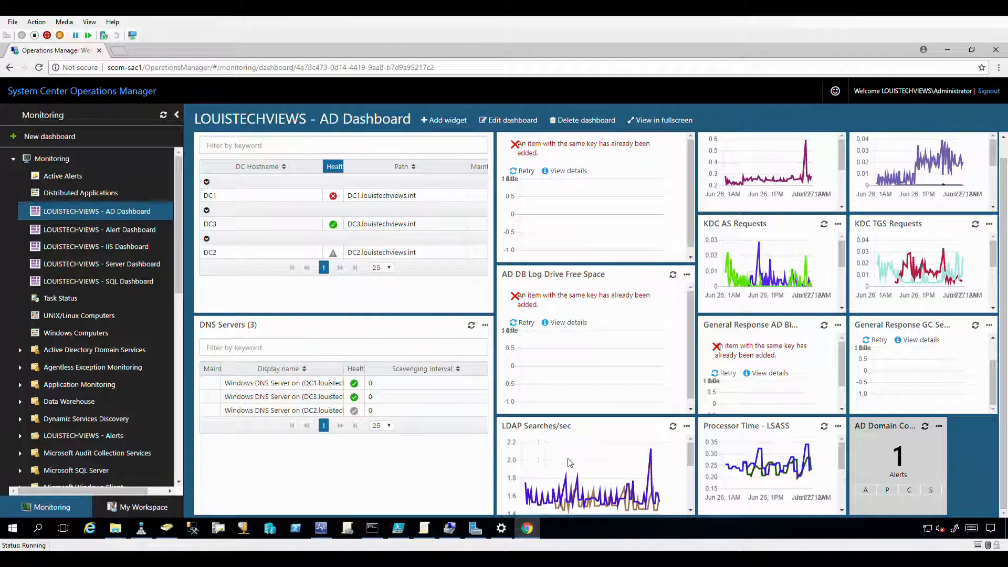
{"action": "scroll", "coordinate": [692, 461], "scroll_direction": "down", "scroll_amount": 1}
{"action": "mouse_move", "coordinate": [691, 458]}
{"action": "left_mouse_down"}
{"action": "mouse_move", "coordinate": [690, 502]}
{"action": "mouse_move", "coordinate": [691, 451]}
{"action": "mouse_move", "coordinate": [692, 467]}
{"action": "left_mouse_up"}
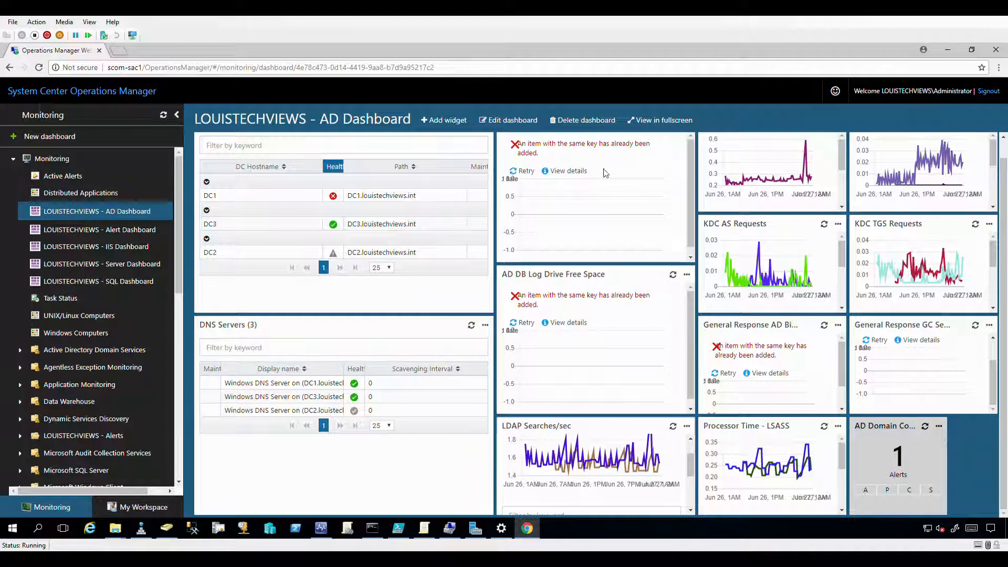
{"action": "left_click", "coordinate": [511, 122]}
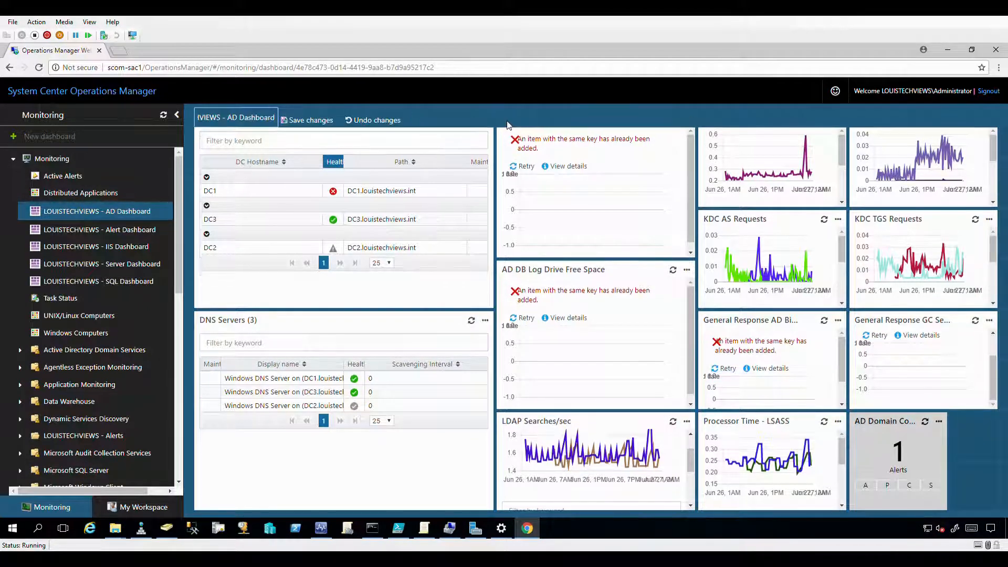
{"action": "left_click_drag", "start_coordinate": [507, 126], "coordinate": [592, 211]}
{"action": "left_click_drag", "start_coordinate": [603, 262], "coordinate": [695, 276]}
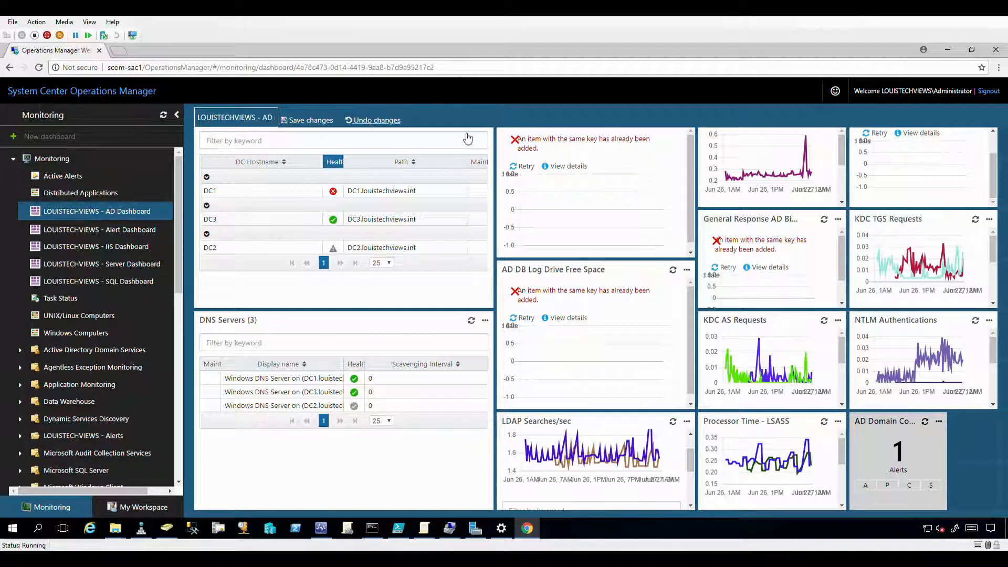
{"action": "left_click", "coordinate": [363, 121]}
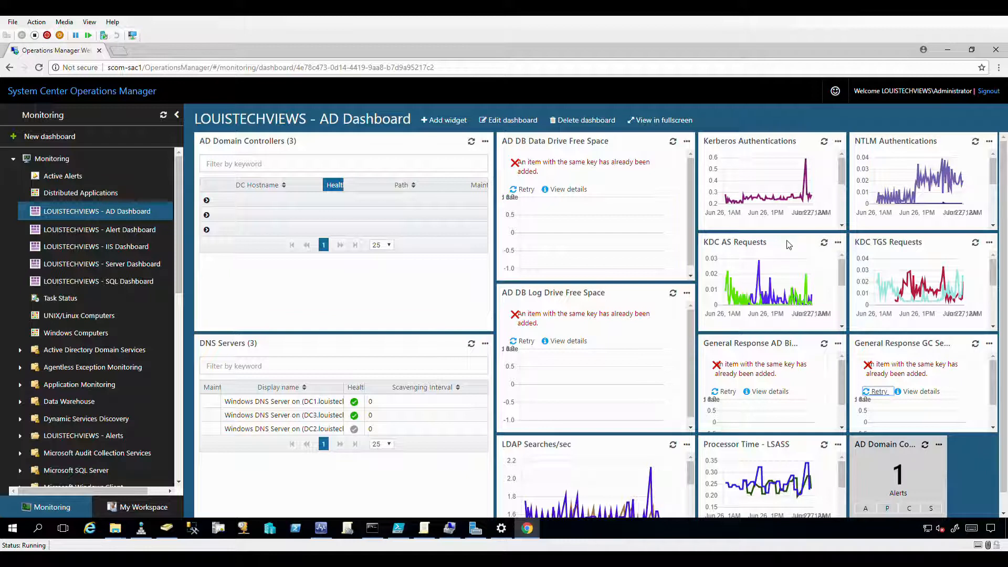
Review KDC AS Requests' Personalize legend options, close unsaved, and open Kerberos Authentications' options menu.
{"action": "left_click", "coordinate": [844, 245]}
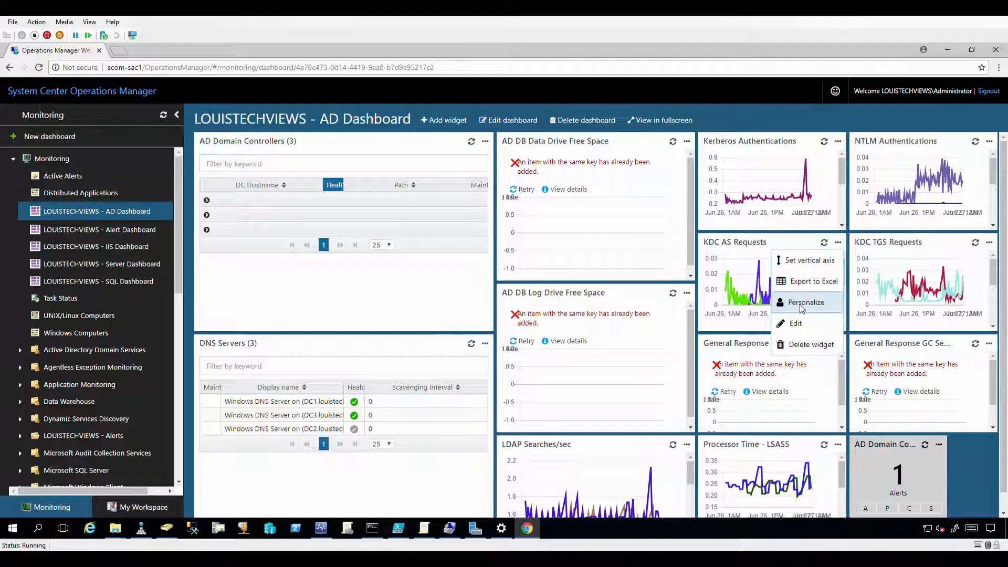
{"action": "left_click", "coordinate": [806, 308]}
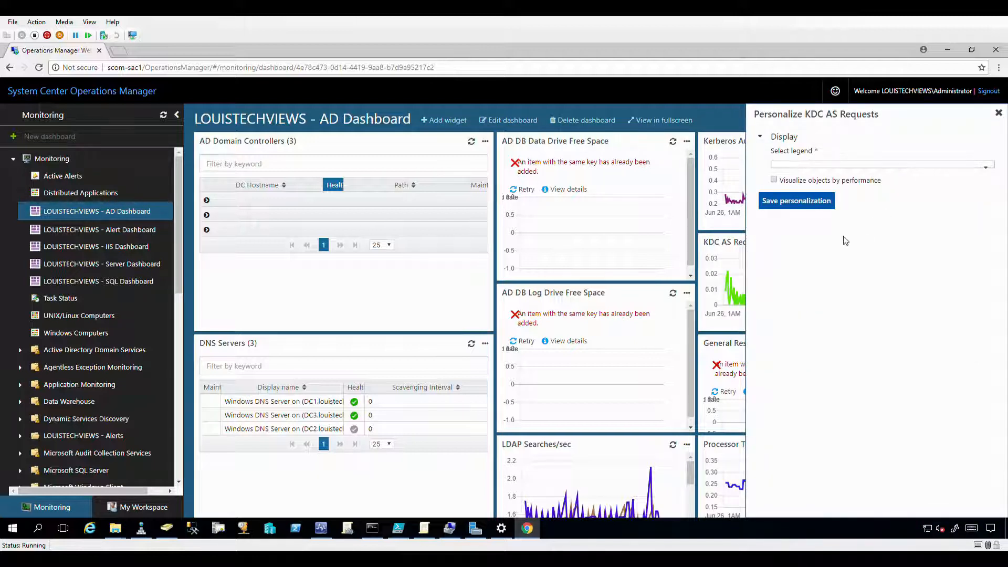
{"action": "left_click", "coordinate": [805, 166]}
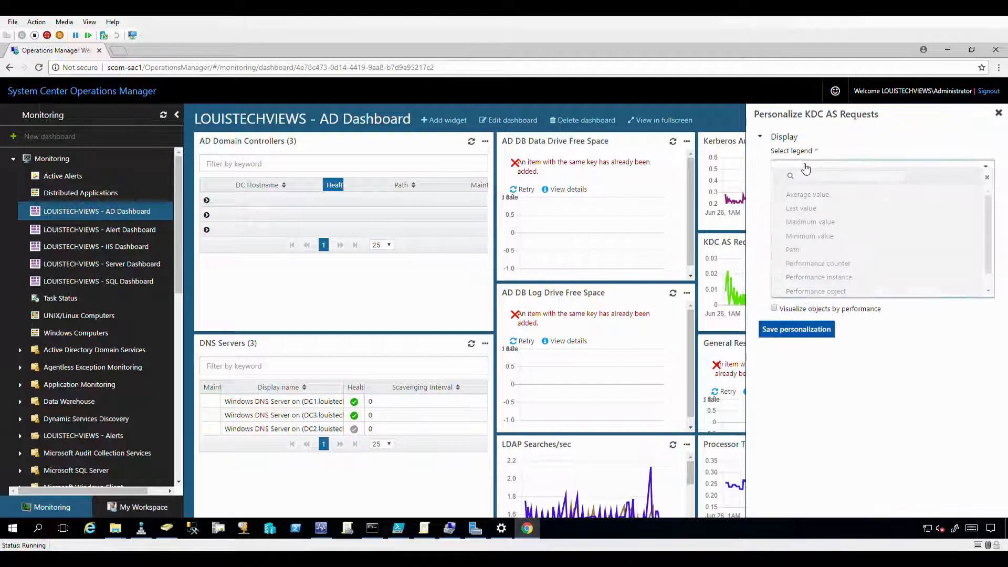
{"action": "left_click", "coordinate": [805, 166]}
{"action": "left_click", "coordinate": [805, 166]}
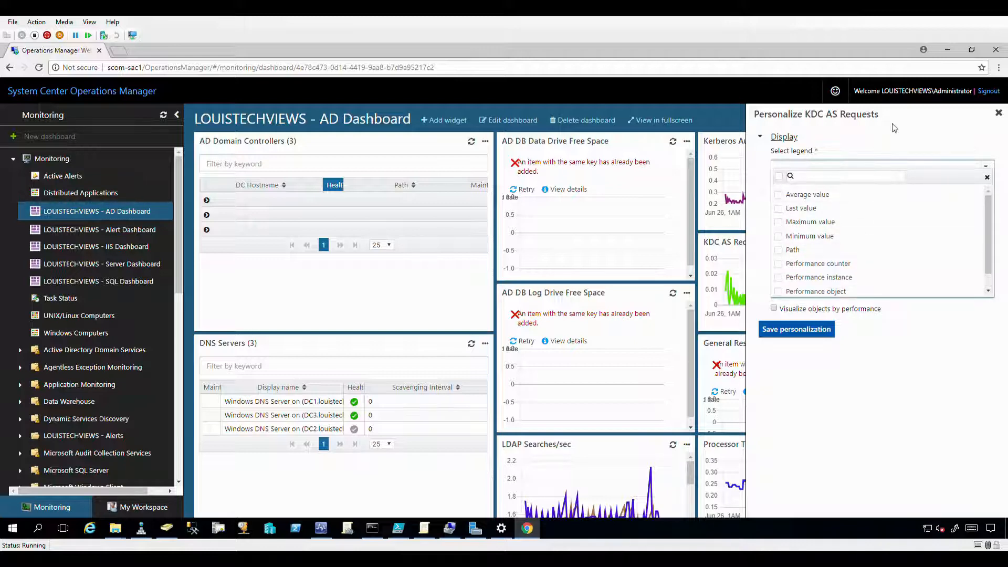
{"action": "left_click", "coordinate": [960, 137]}
{"action": "left_click", "coordinate": [998, 114]}
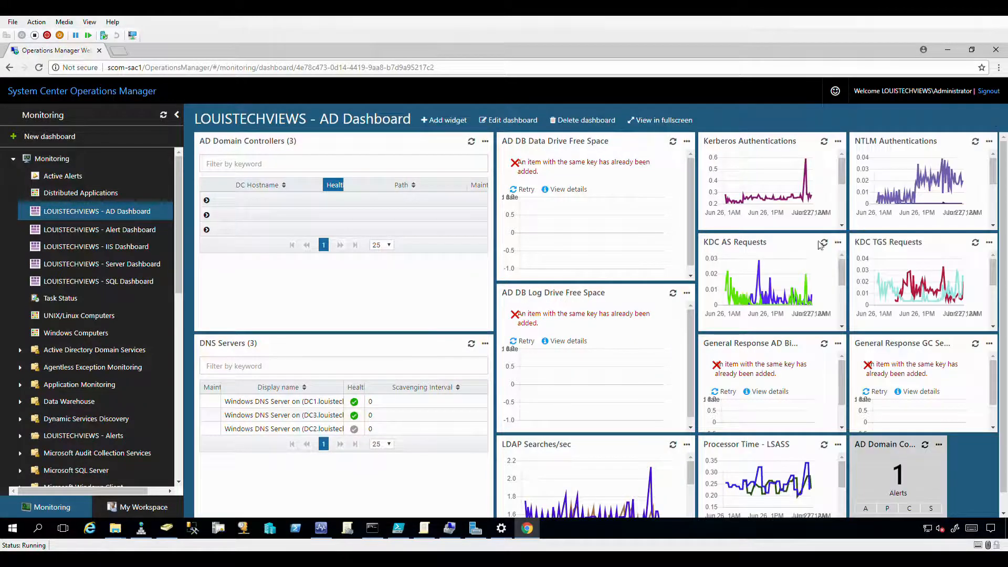
{"action": "left_click", "coordinate": [838, 141]}
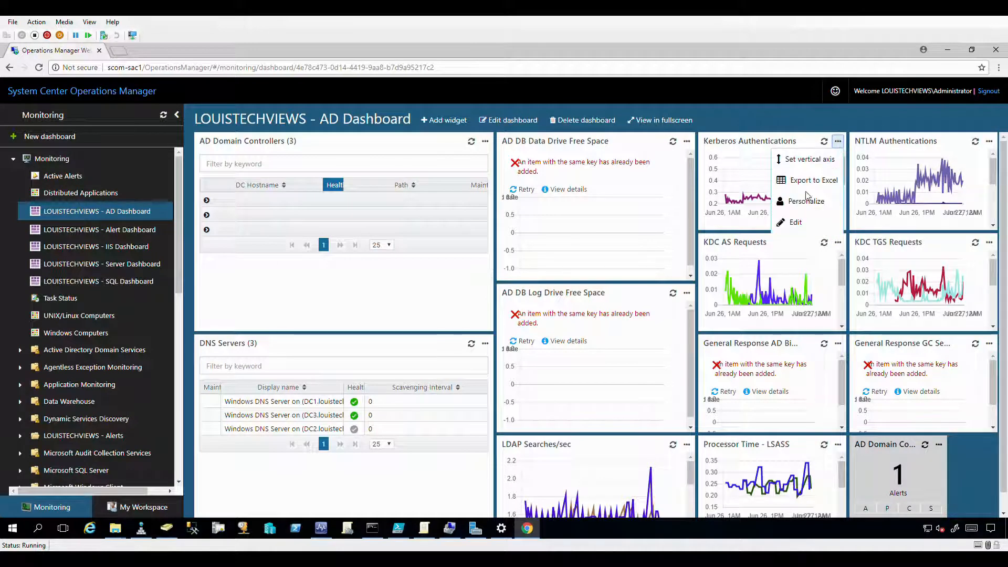
{"action": "left_click", "coordinate": [795, 224]}
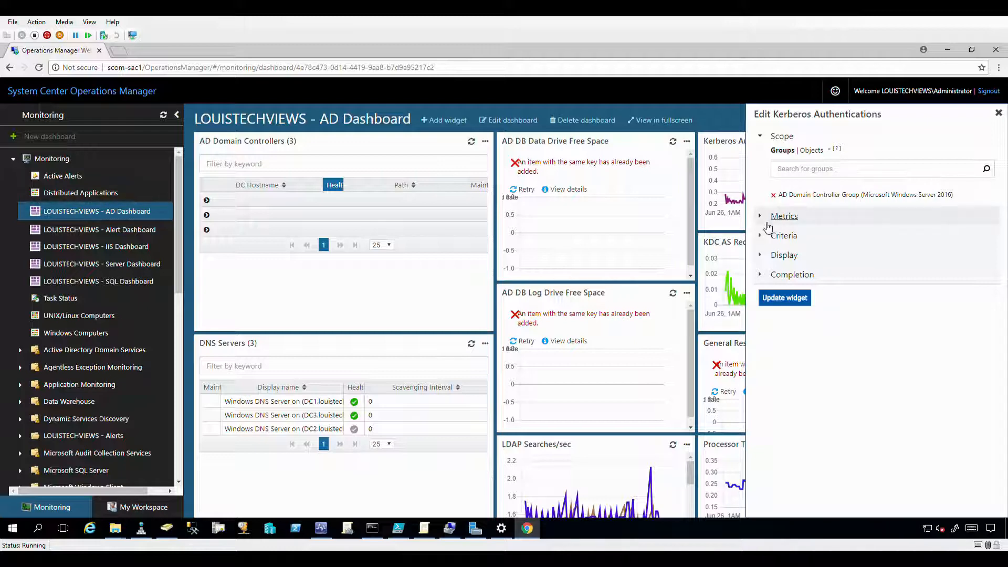
{"action": "left_click", "coordinate": [782, 216]}
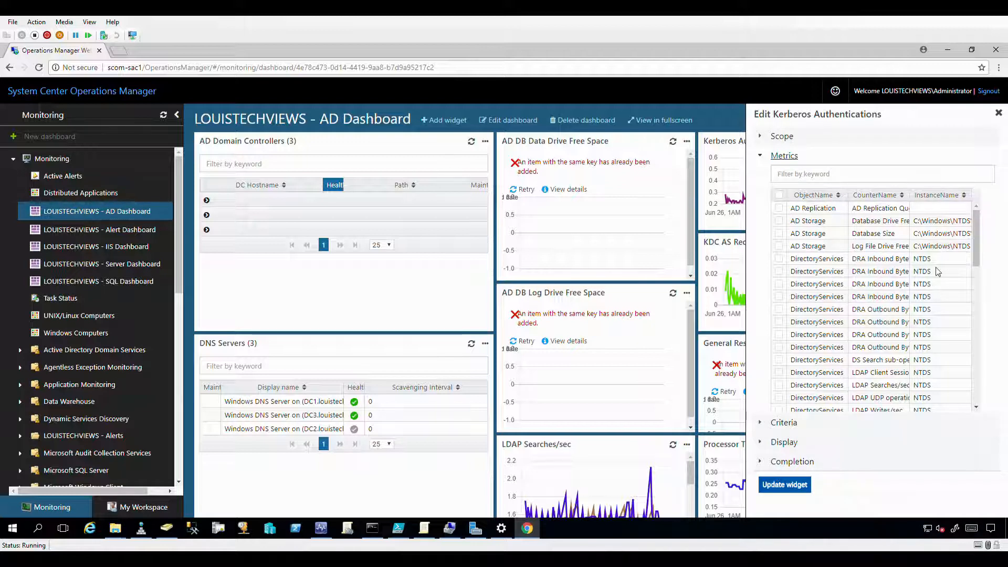
{"action": "left_click", "coordinate": [801, 179]}
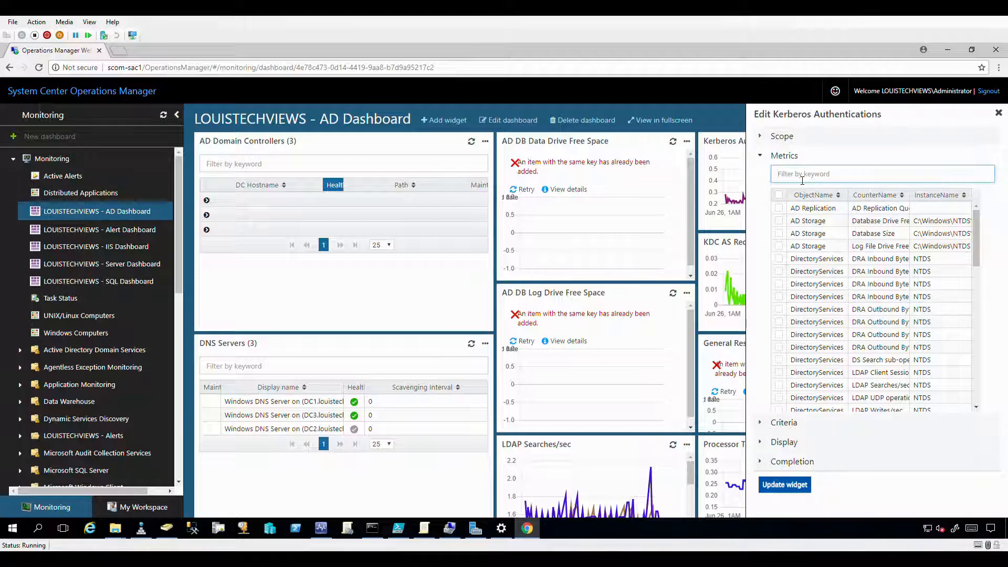
{"action": "type", "text": "latency"}
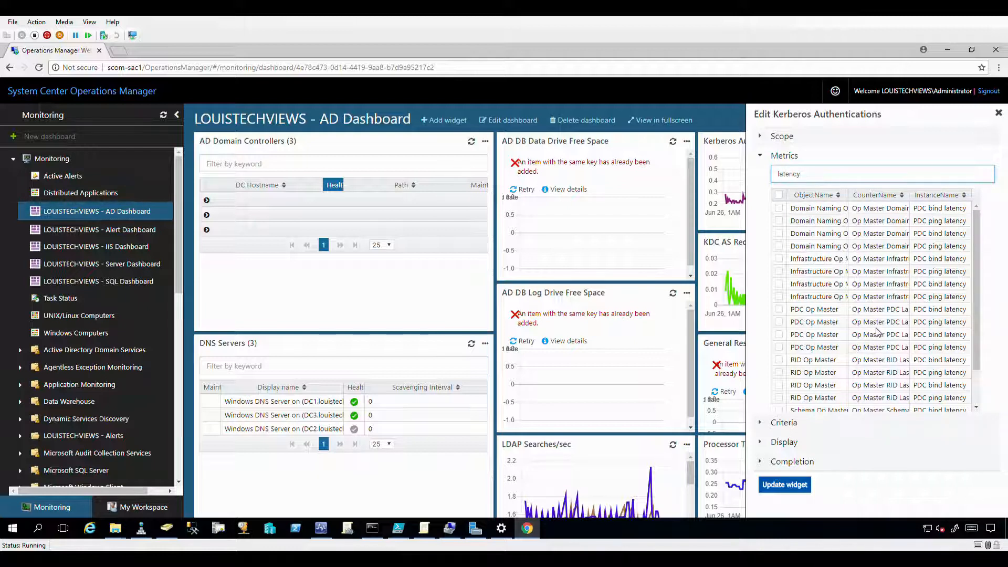
{"action": "scroll", "coordinate": [878, 332], "scroll_direction": "down", "scroll_amount": 1}
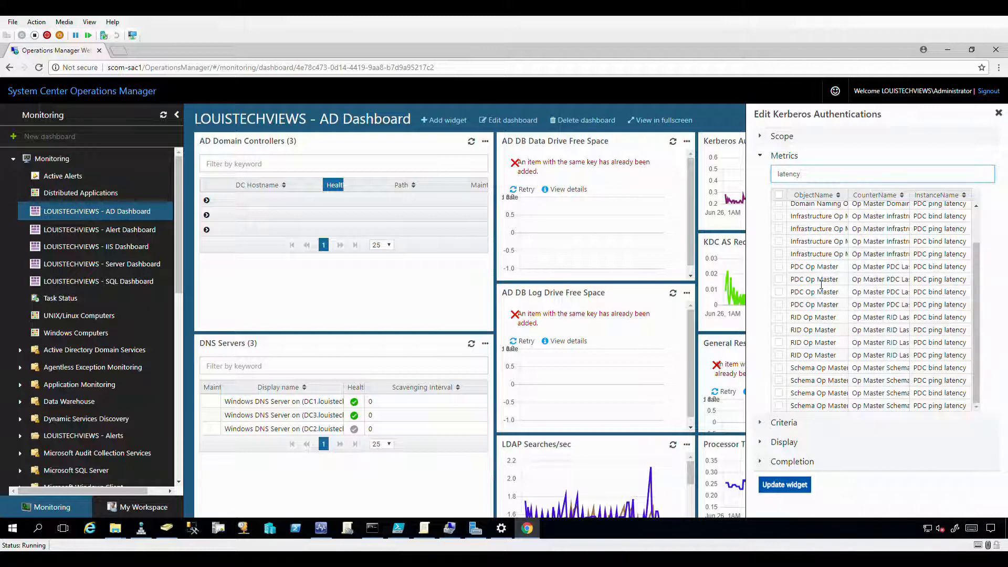
{"action": "left_click", "coordinate": [785, 157]}
{"action": "left_click", "coordinate": [790, 159]}
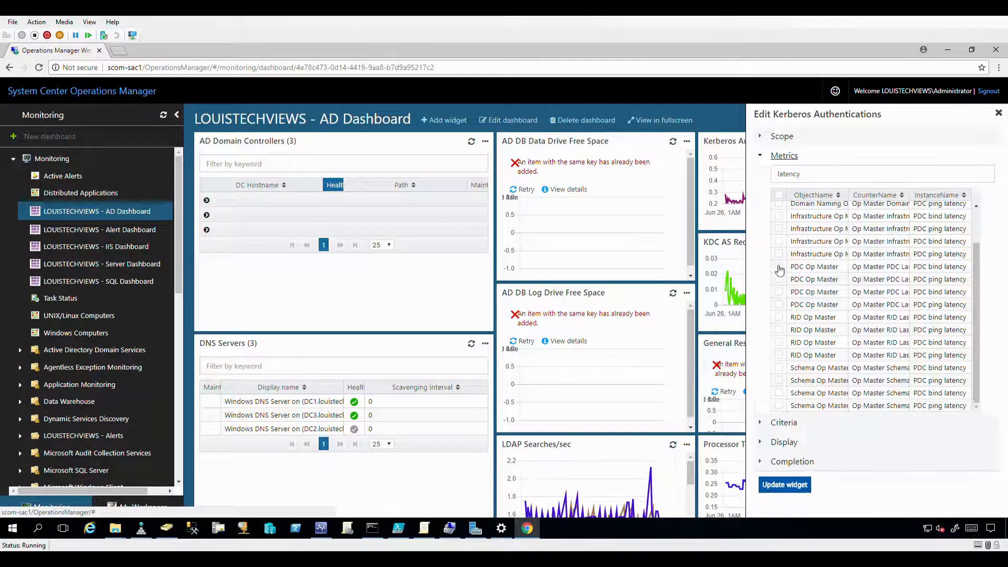
{"action": "left_click", "coordinate": [779, 230]}
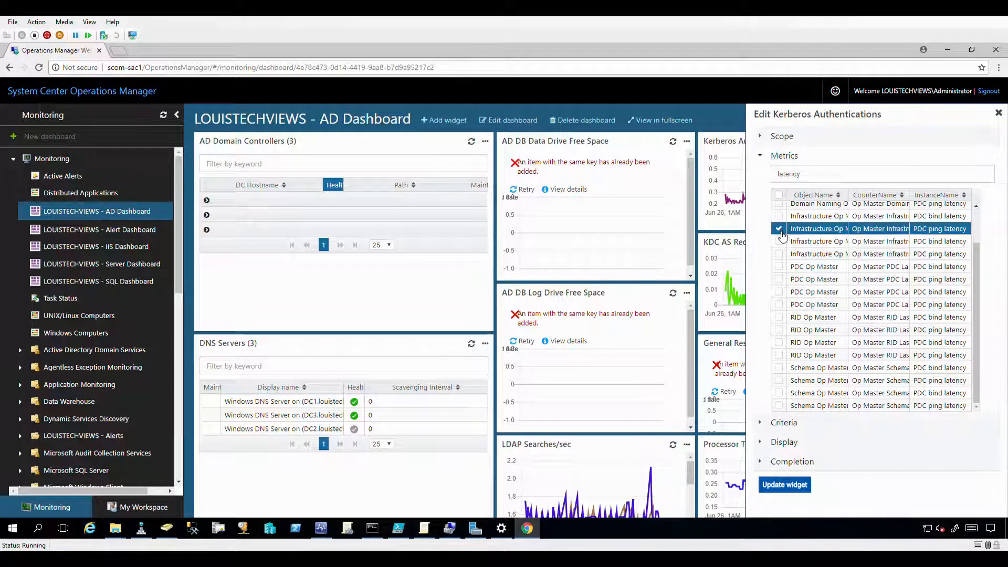
{"action": "left_click", "coordinate": [780, 242]}
{"action": "left_click", "coordinate": [780, 242]}
{"action": "left_click", "coordinate": [780, 230]}
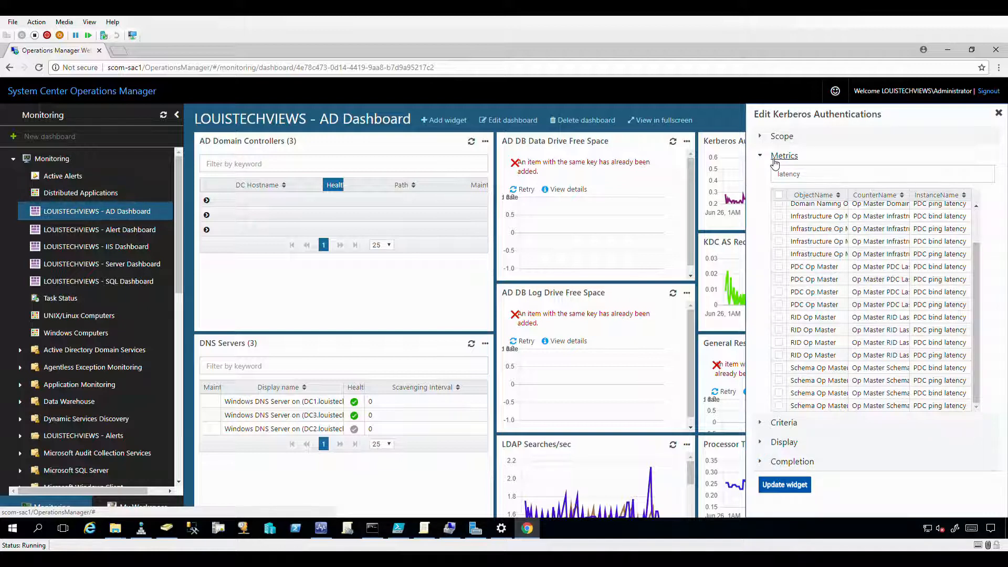
{"action": "left_click", "coordinate": [781, 156]}
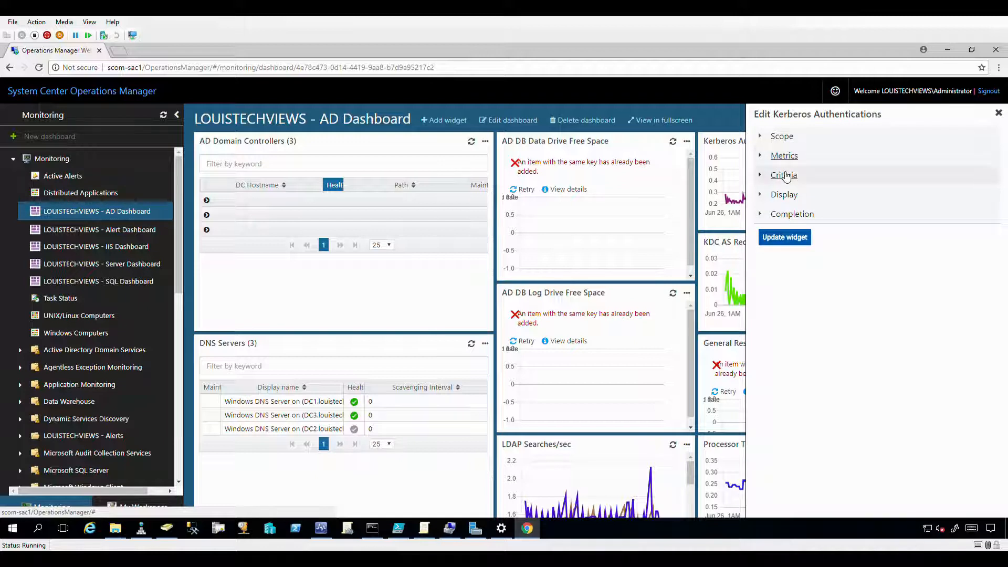
Expand Criteria and switch the time range unit to Minutes and back, leaving 24 Hours.
{"action": "left_click", "coordinate": [777, 177]}
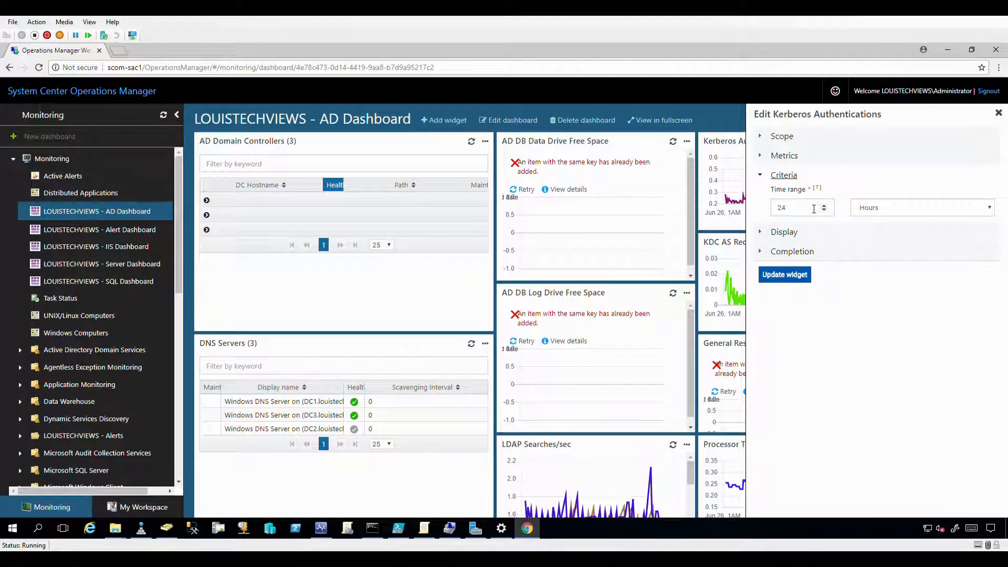
{"action": "left_click", "coordinate": [867, 210]}
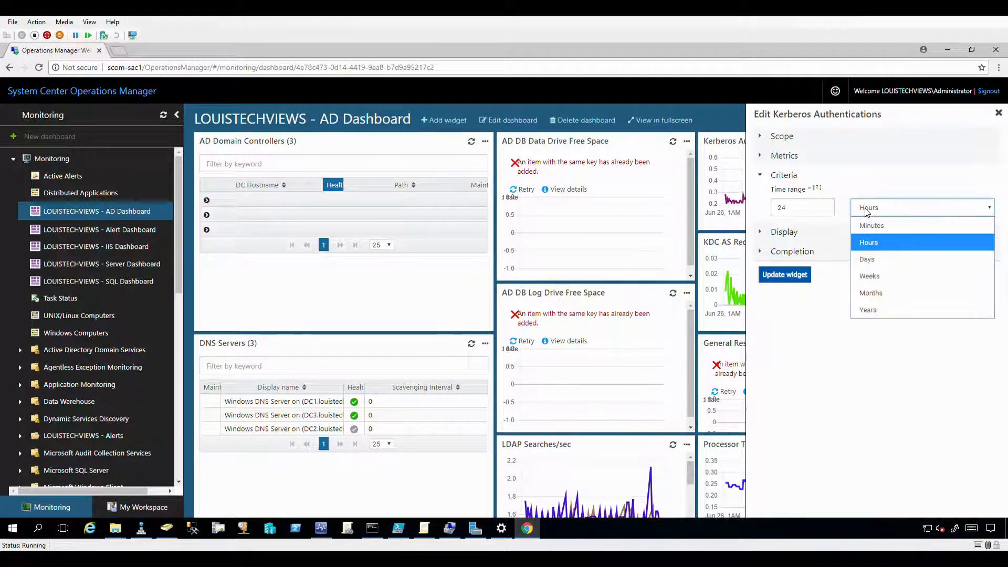
{"action": "left_click", "coordinate": [871, 225]}
{"action": "key", "text": "shift+Tab"}
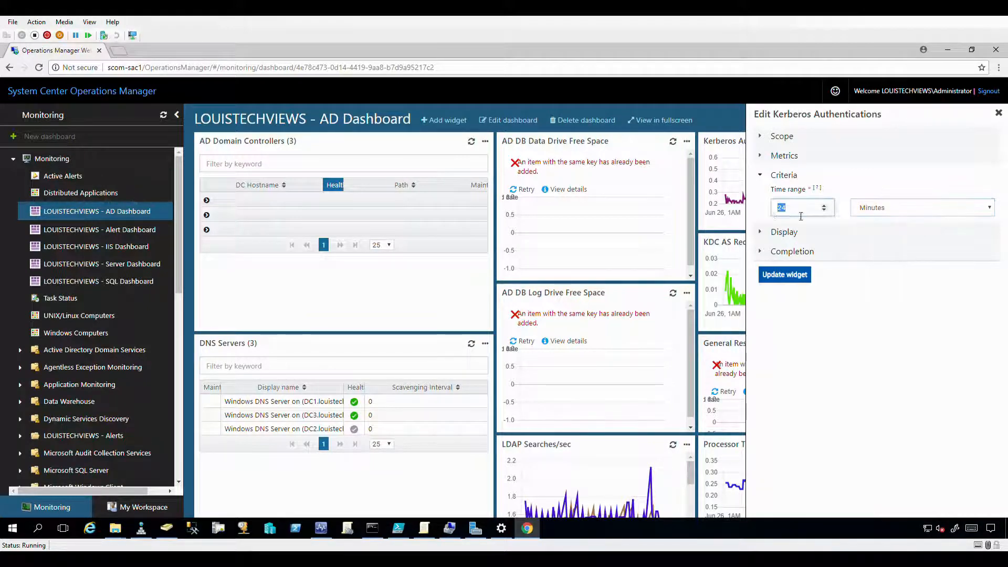
{"action": "left_click", "coordinate": [883, 210]}
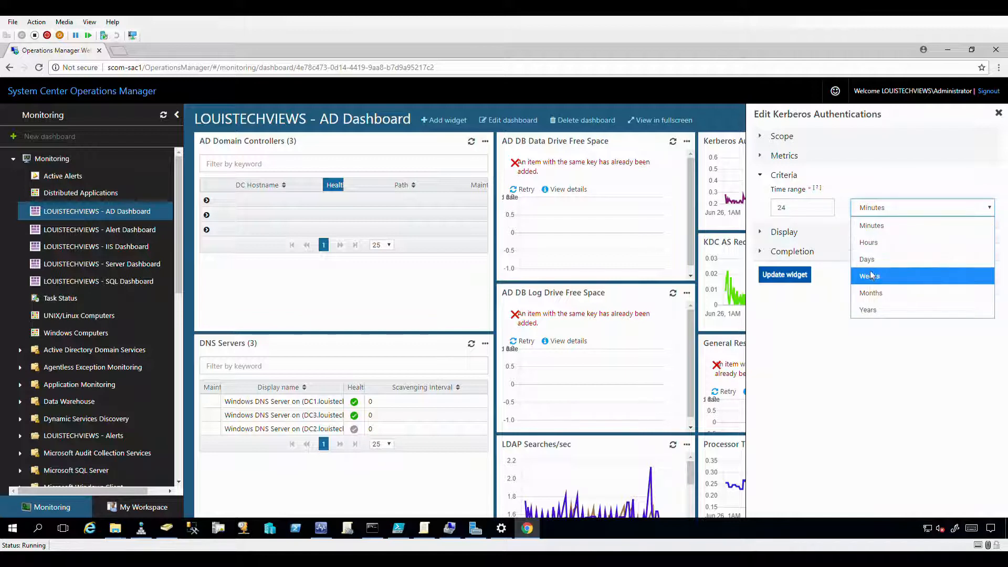
{"action": "left_click", "coordinate": [865, 210]}
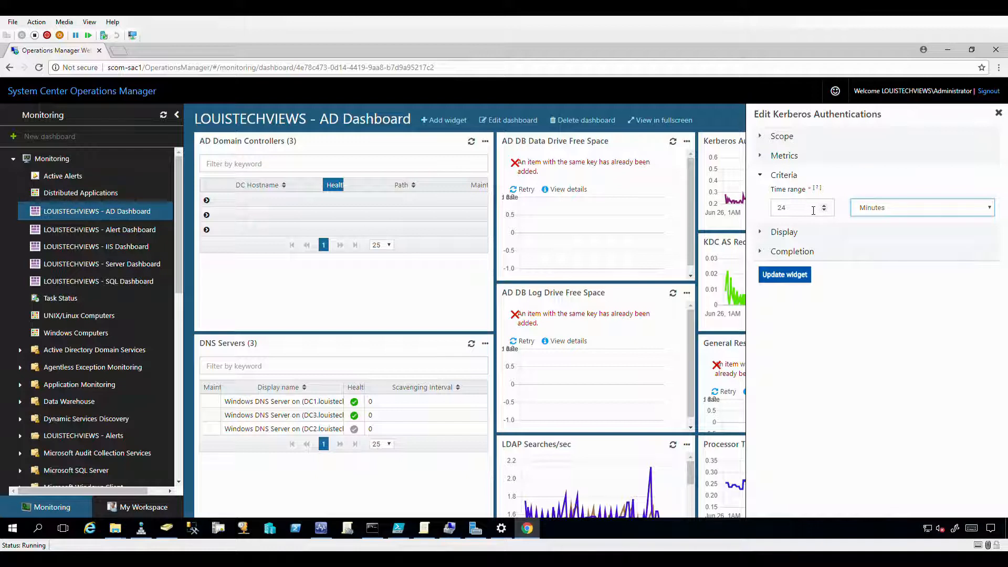
{"action": "left_click", "coordinate": [866, 212]}
{"action": "left_click", "coordinate": [867, 242]}
Expand Display and browse the Select legend options, leaving Target, Path, Last value.
{"action": "left_click", "coordinate": [796, 237]}
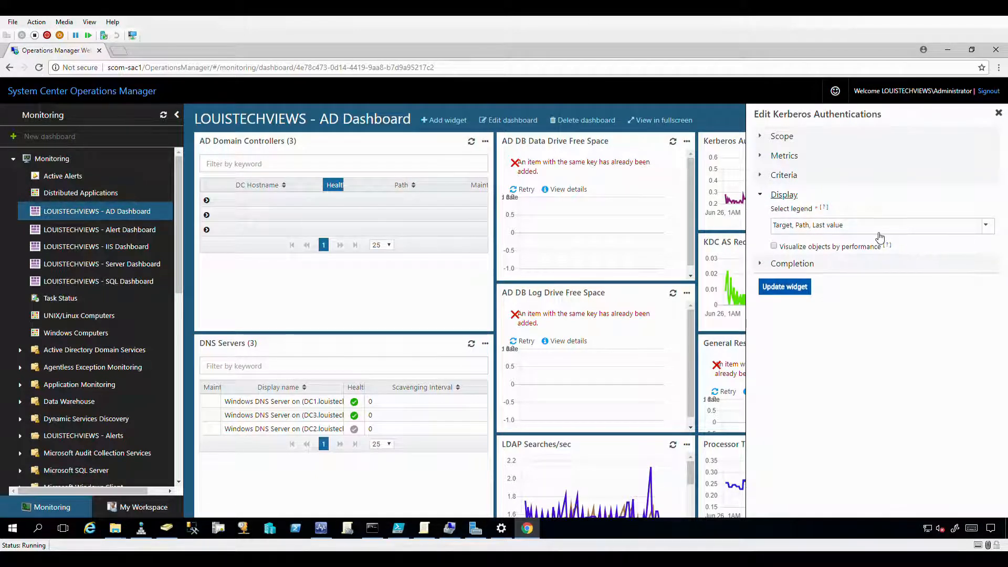
{"action": "left_click", "coordinate": [986, 230]}
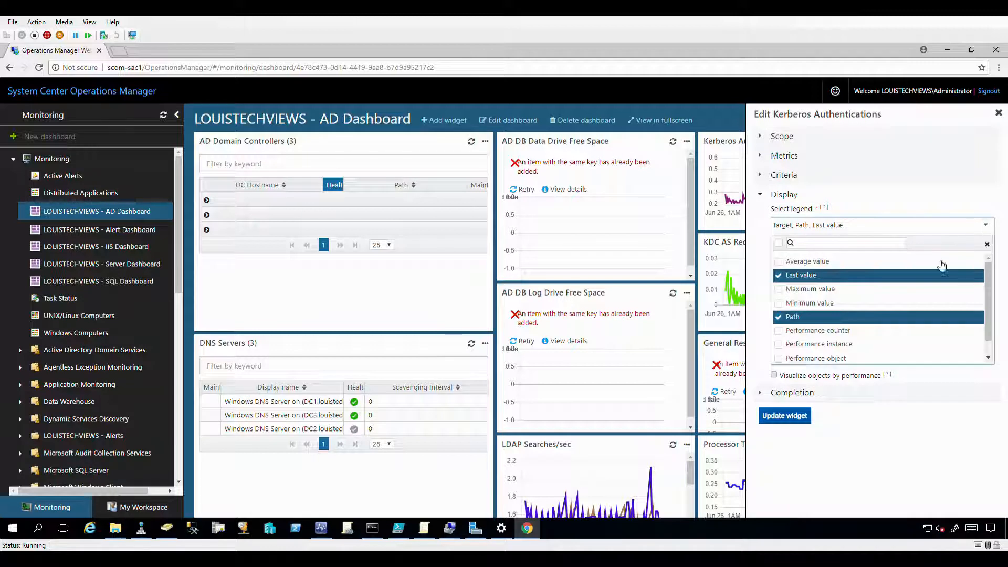
{"action": "scroll", "coordinate": [861, 296], "scroll_direction": "down", "scroll_amount": 1}
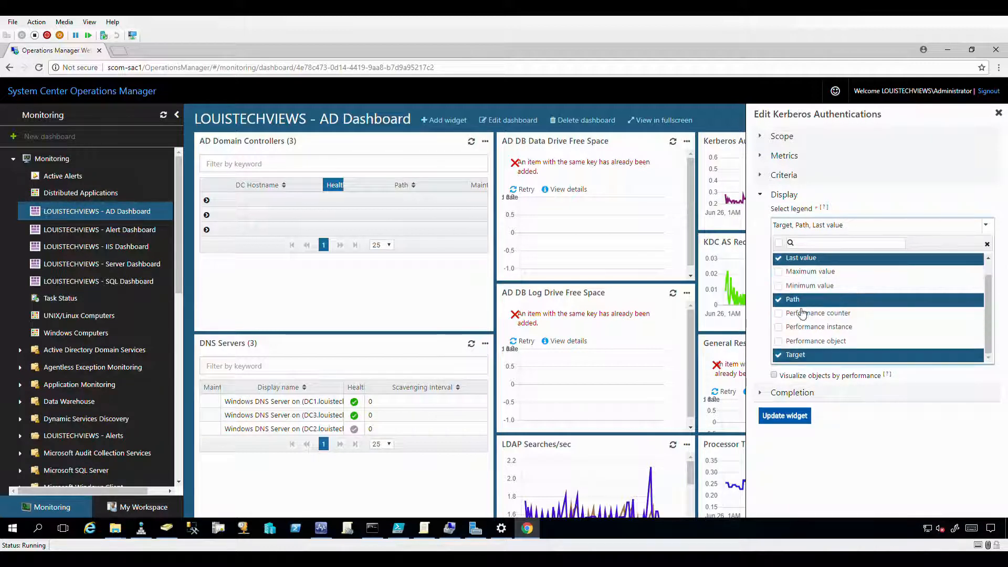
{"action": "scroll", "coordinate": [822, 309], "scroll_direction": "up", "scroll_amount": 1}
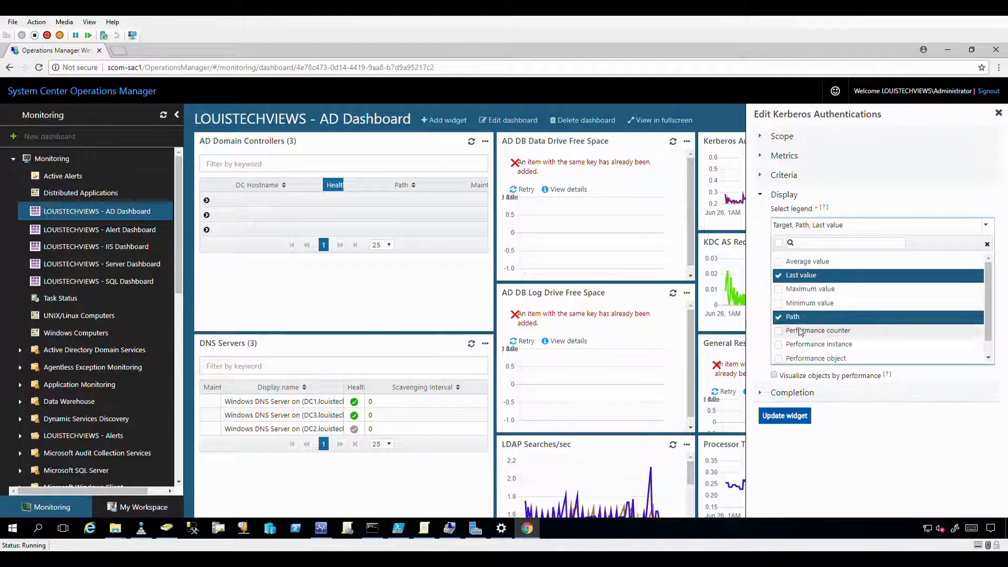
{"action": "scroll", "coordinate": [850, 325], "scroll_direction": "down", "scroll_amount": 1}
{"action": "scroll", "coordinate": [810, 289], "scroll_direction": "up", "scroll_amount": 1}
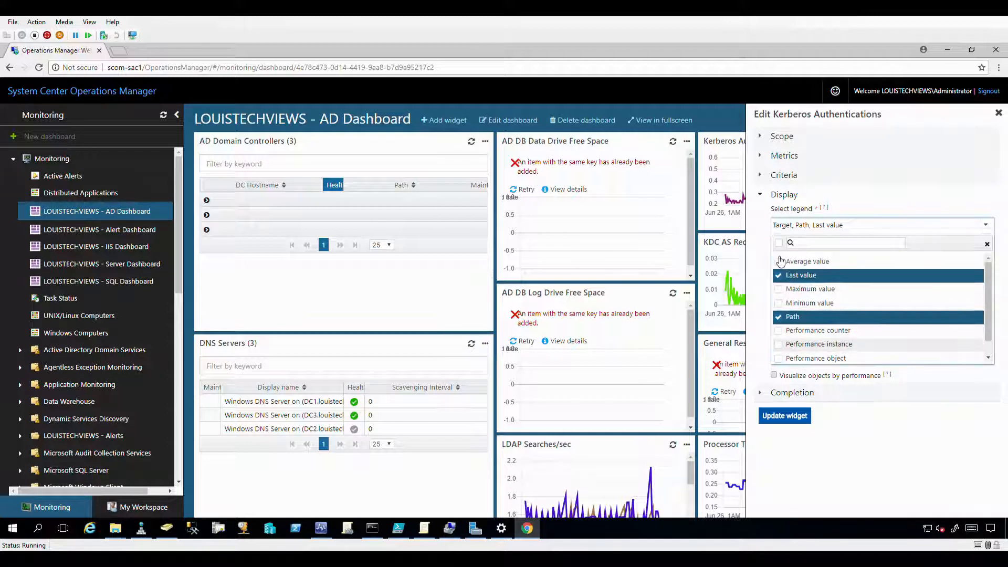
{"action": "left_click", "coordinate": [888, 217]}
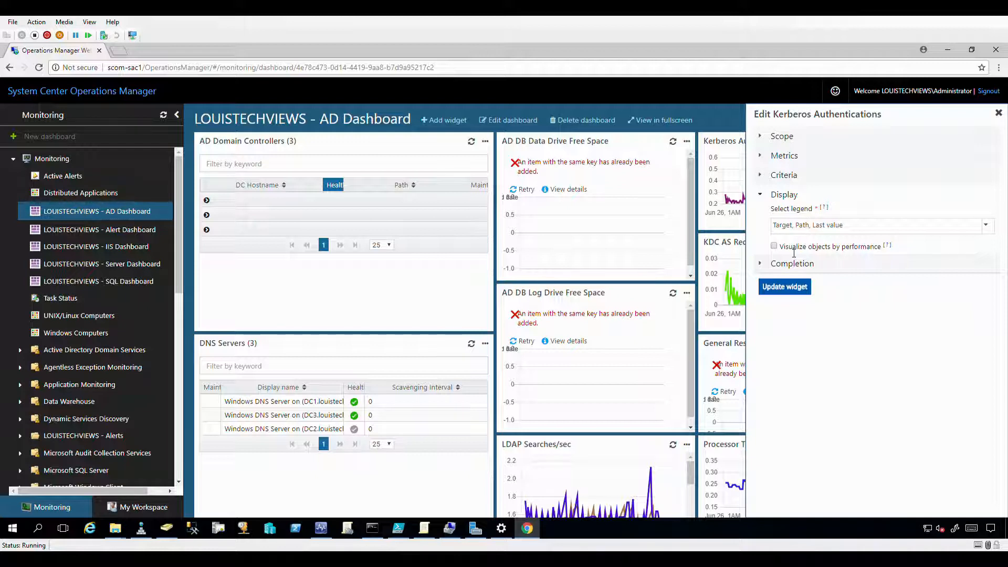
{"action": "mouse_move", "coordinate": [892, 249]}
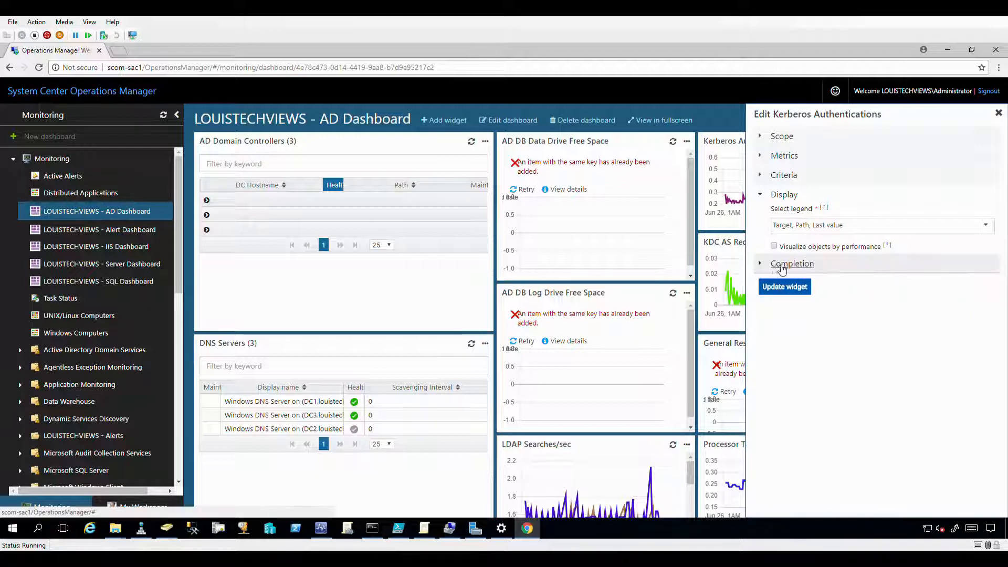
Review the Completion name, description and refresh interval fields, then close the editor without updating.
{"action": "left_click", "coordinate": [782, 265]}
{"action": "left_click", "coordinate": [877, 255]}
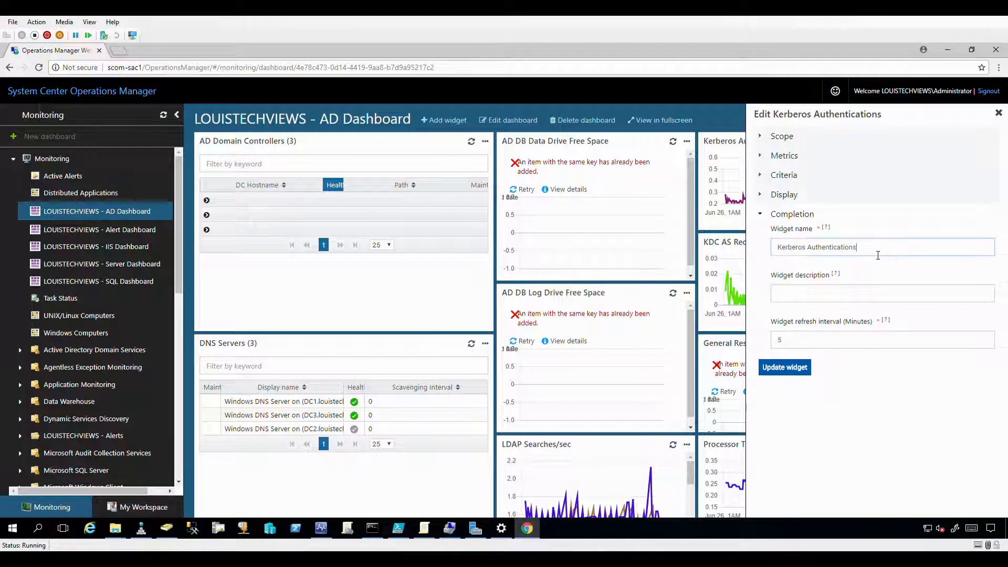
{"action": "left_click_drag", "start_coordinate": [872, 252], "coordinate": [738, 247]}
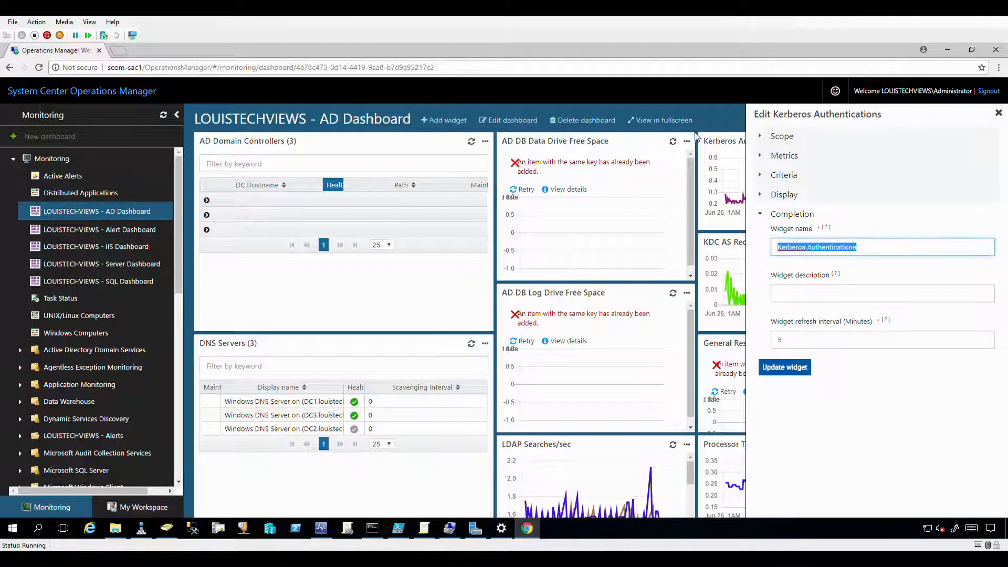
{"action": "left_click", "coordinate": [805, 298]}
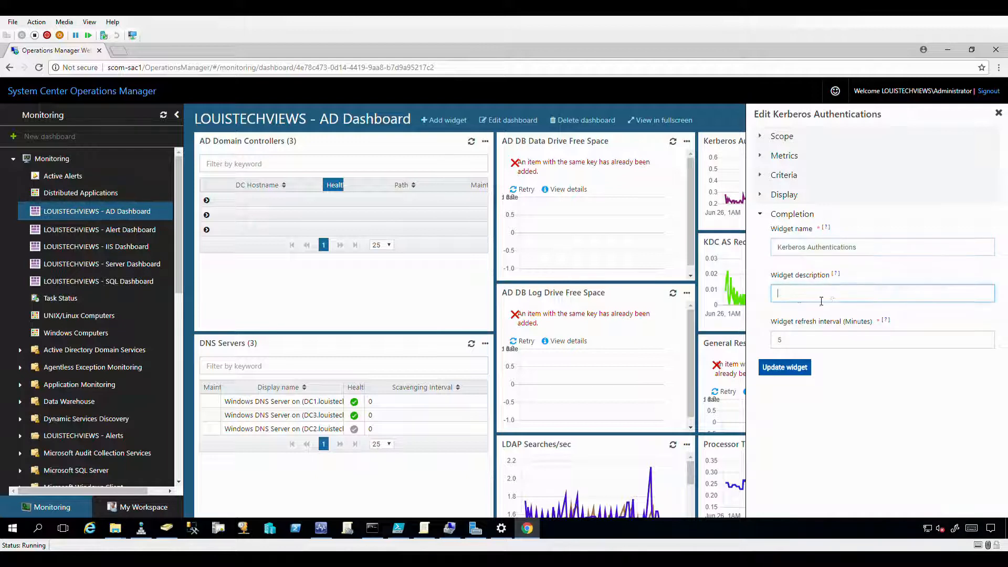
{"action": "left_click", "coordinate": [843, 341]}
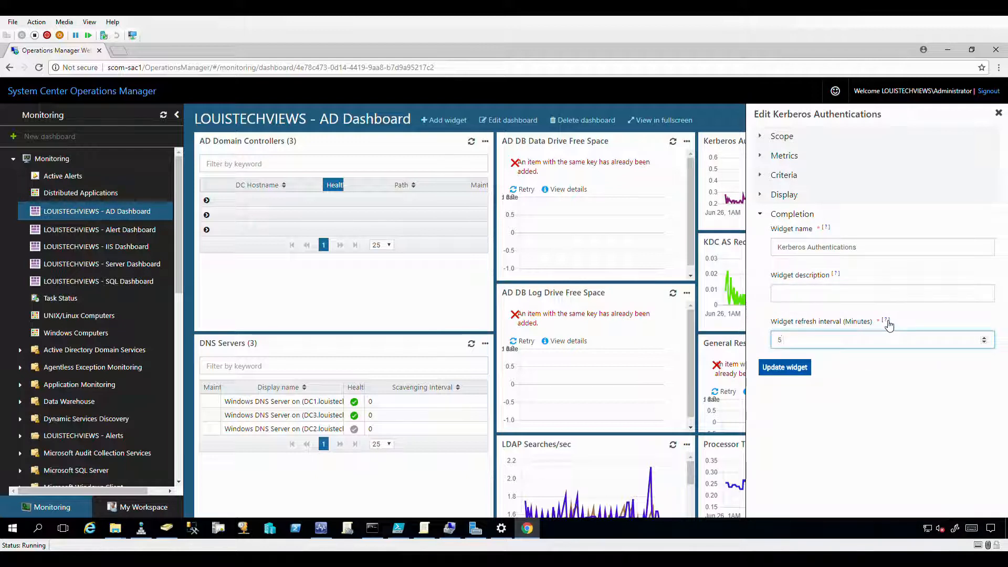
{"action": "mouse_move", "coordinate": [886, 321]}
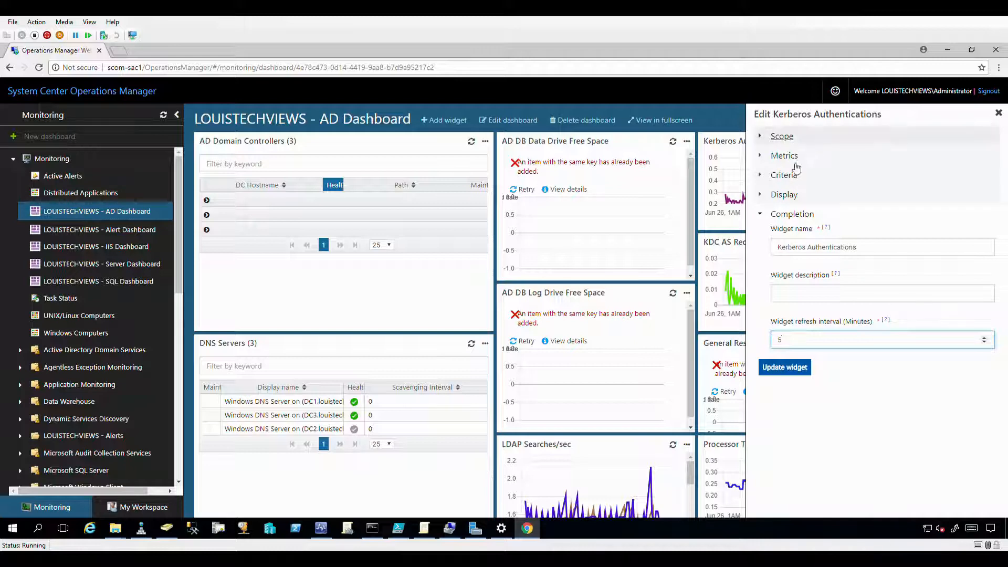
{"action": "left_click", "coordinate": [998, 113]}
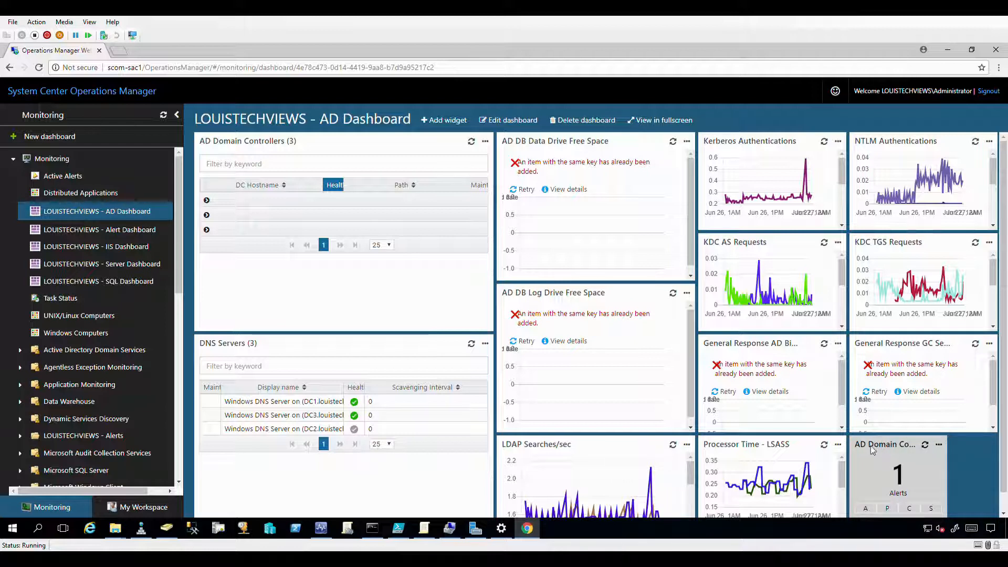
{"action": "left_click", "coordinate": [939, 444]}
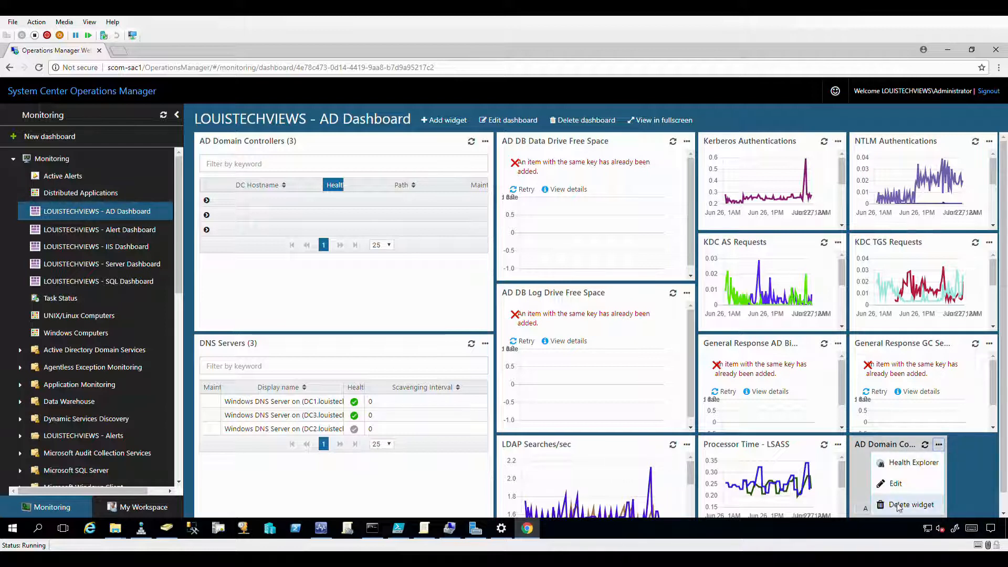
{"action": "left_click", "coordinate": [896, 484]}
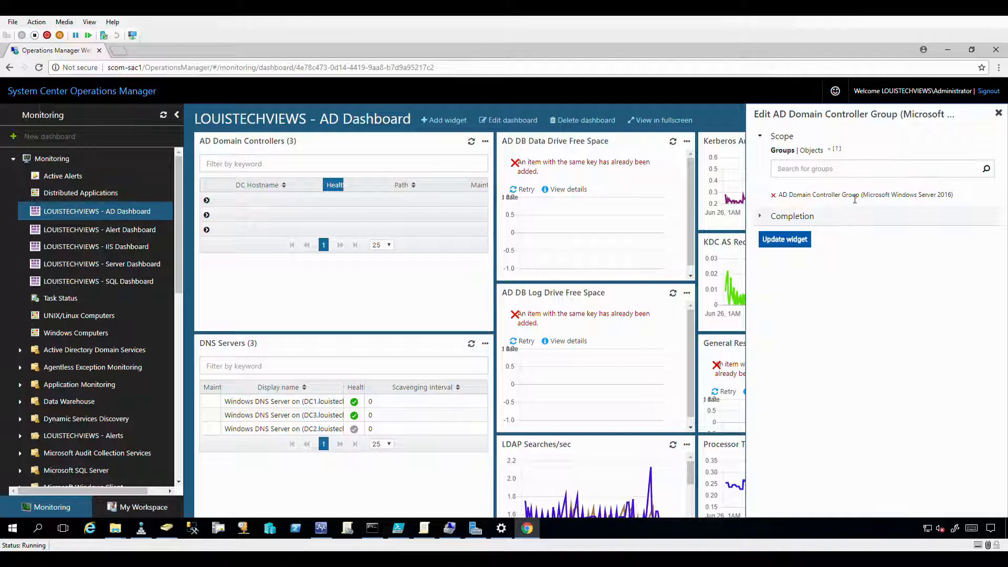
{"action": "left_click", "coordinate": [806, 216]}
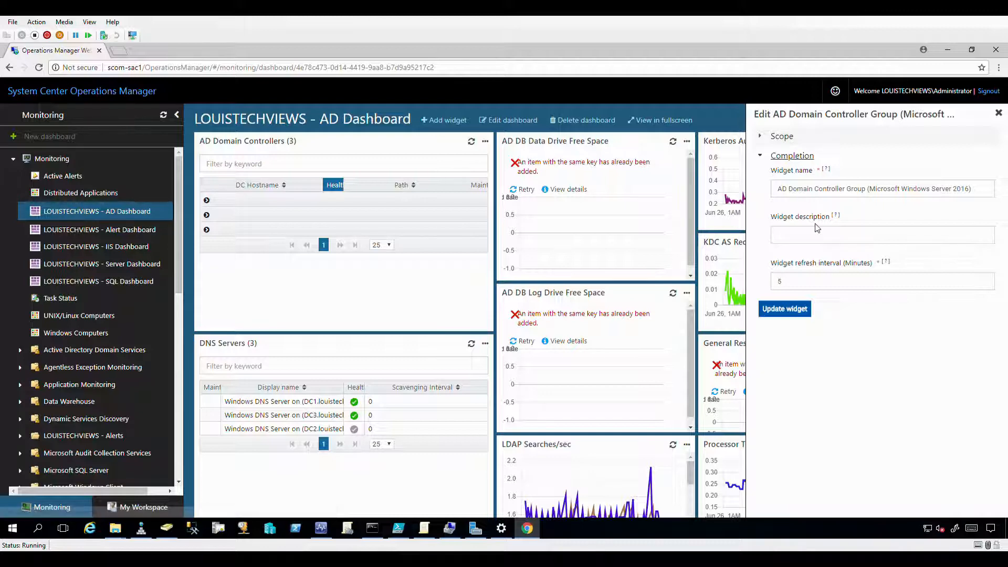
{"action": "left_click", "coordinate": [998, 113]}
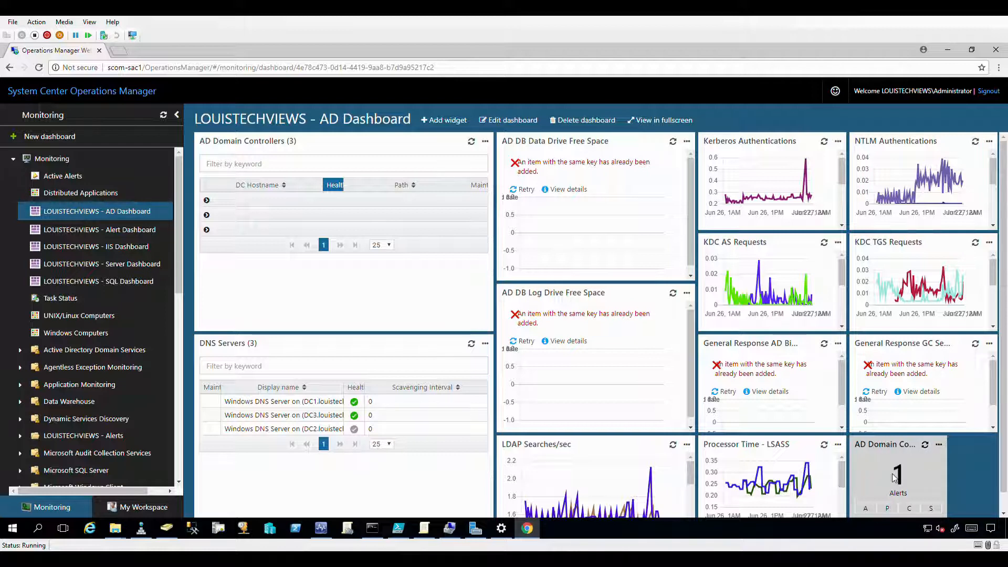
Expand the DC1 group, then choose Edit from the AD Domain Controllers widget's menu.
{"action": "left_click", "coordinate": [206, 202]}
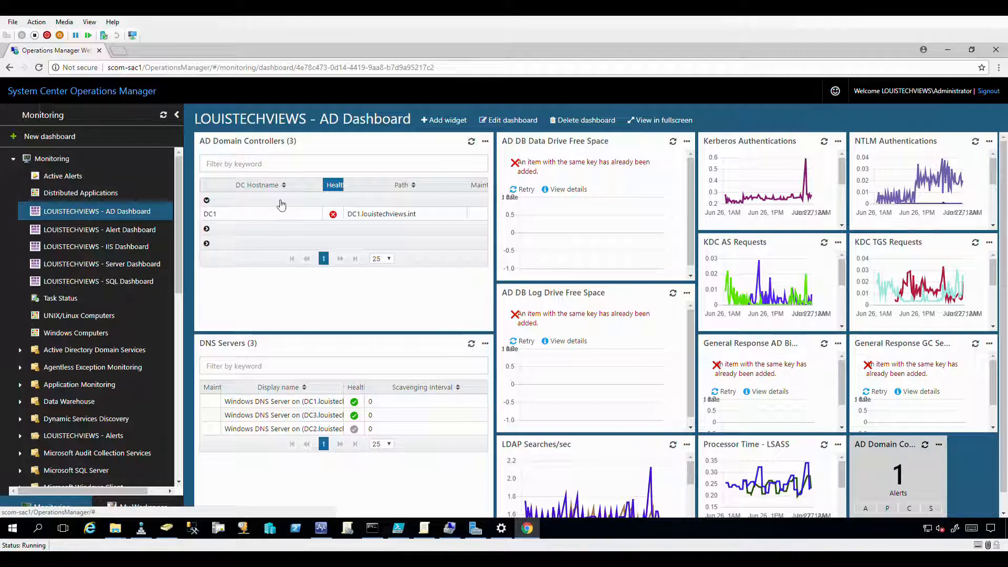
{"action": "left_click", "coordinate": [486, 143]}
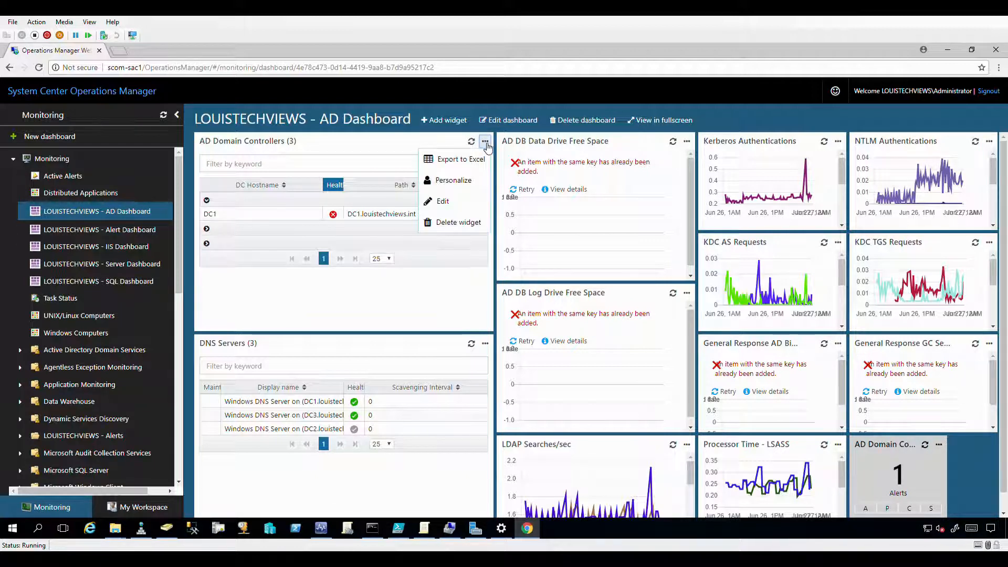
{"action": "left_click", "coordinate": [444, 204]}
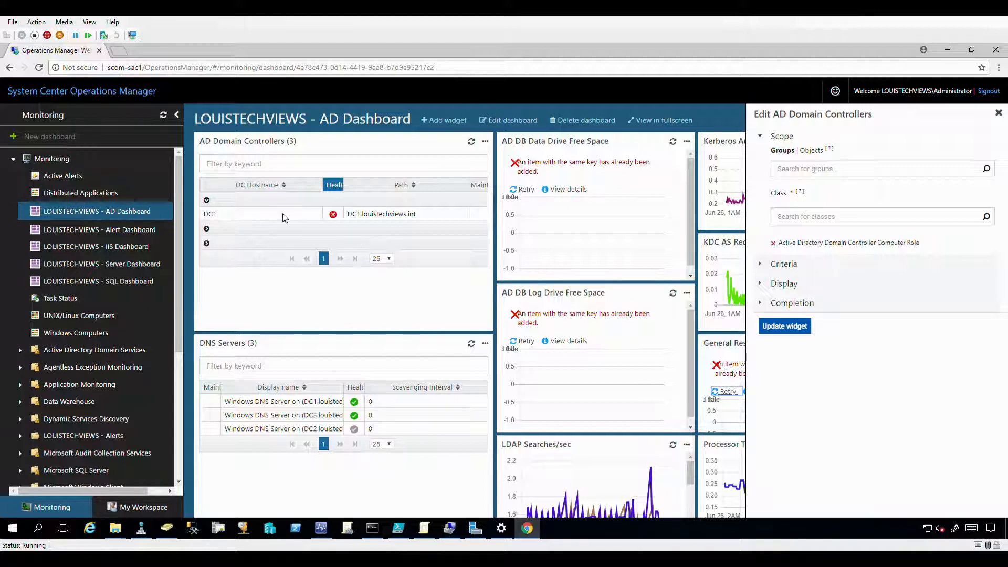
Review the widget's health-state criteria and its display settings: 4 columns, grouped by Health.
{"action": "left_click", "coordinate": [784, 265]}
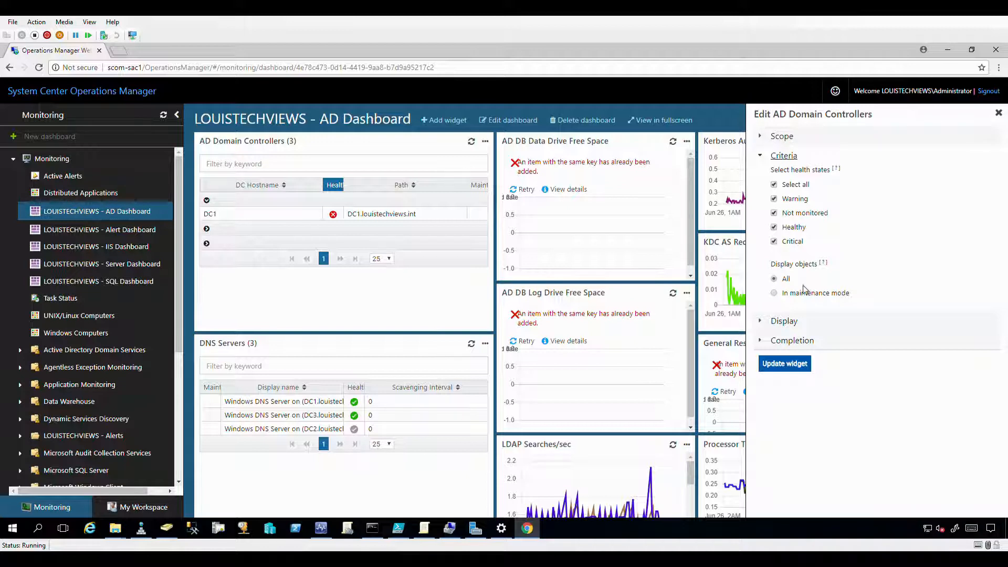
{"action": "left_click", "coordinate": [784, 321]}
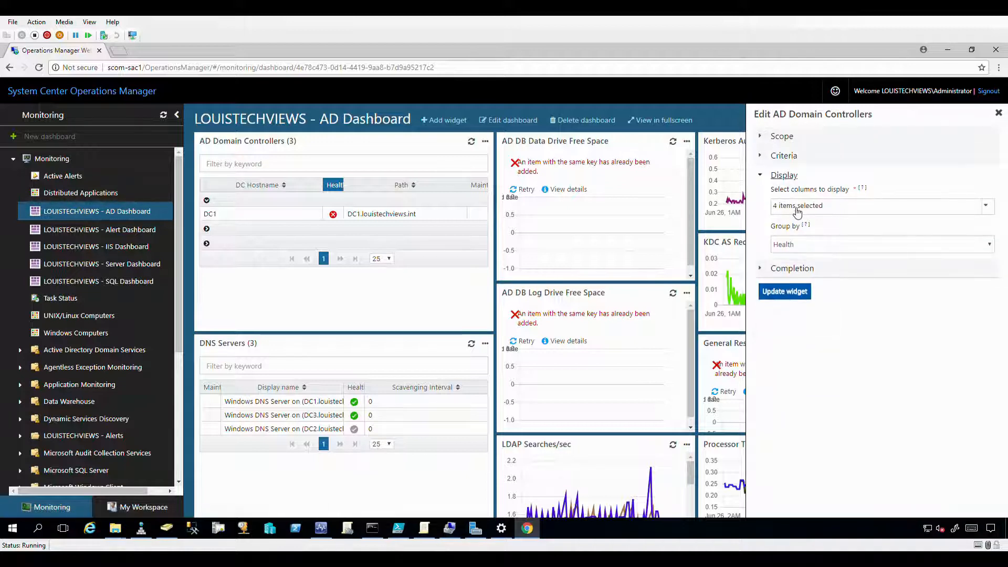
Browse the list of columns the AD Domain Controllers widget displays.
{"action": "left_click", "coordinate": [798, 210]}
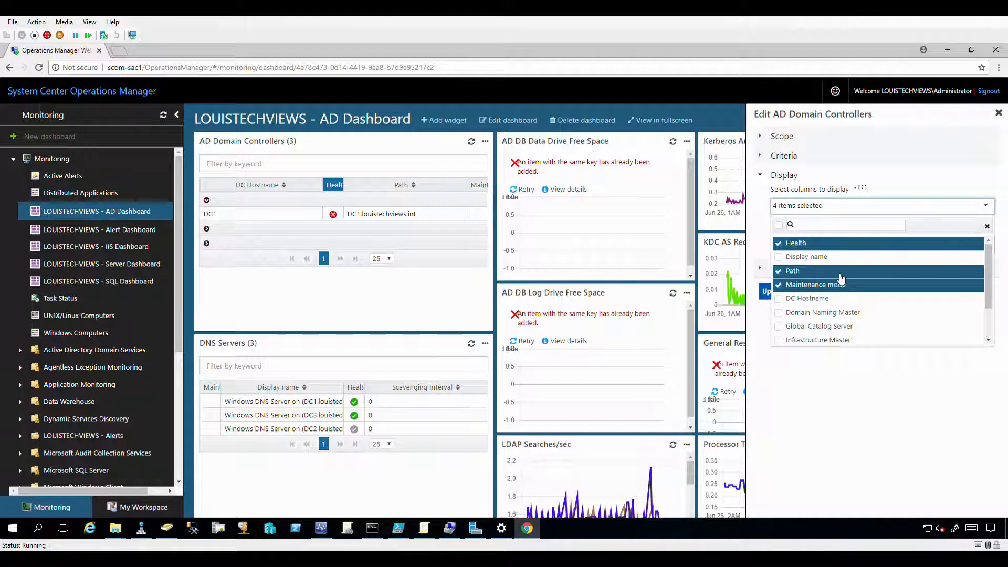
{"action": "scroll", "coordinate": [841, 280], "scroll_direction": "down", "scroll_amount": 1}
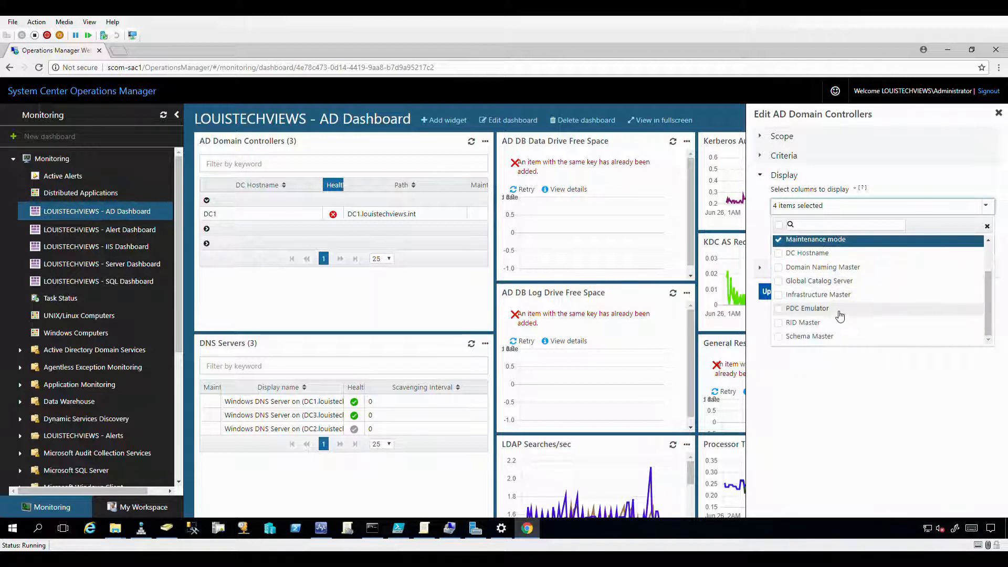
{"action": "scroll", "coordinate": [837, 294], "scroll_direction": "up", "scroll_amount": 1}
{"action": "scroll", "coordinate": [835, 297], "scroll_direction": "down", "scroll_amount": 1}
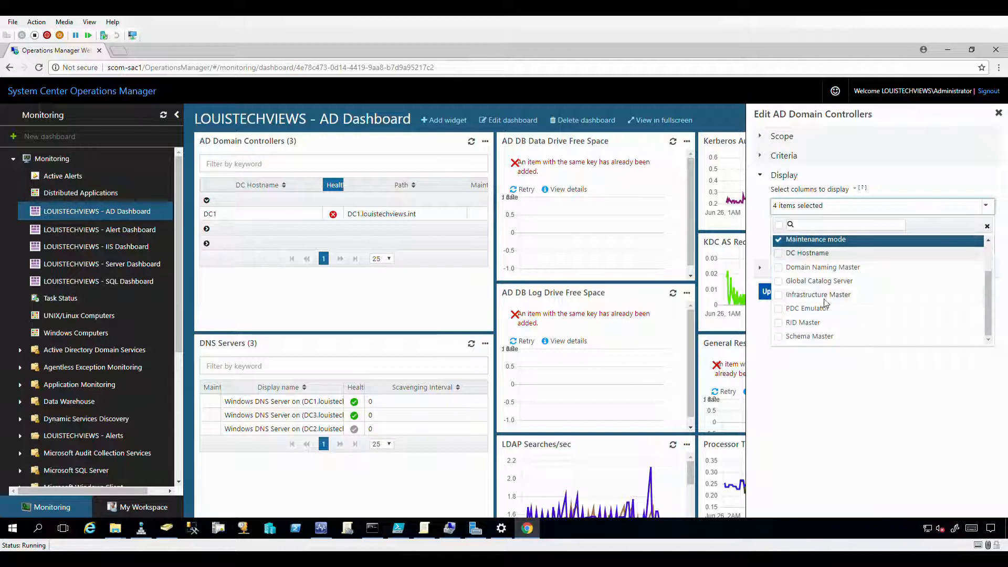
{"action": "scroll", "coordinate": [835, 297], "scroll_direction": "up", "scroll_amount": 1}
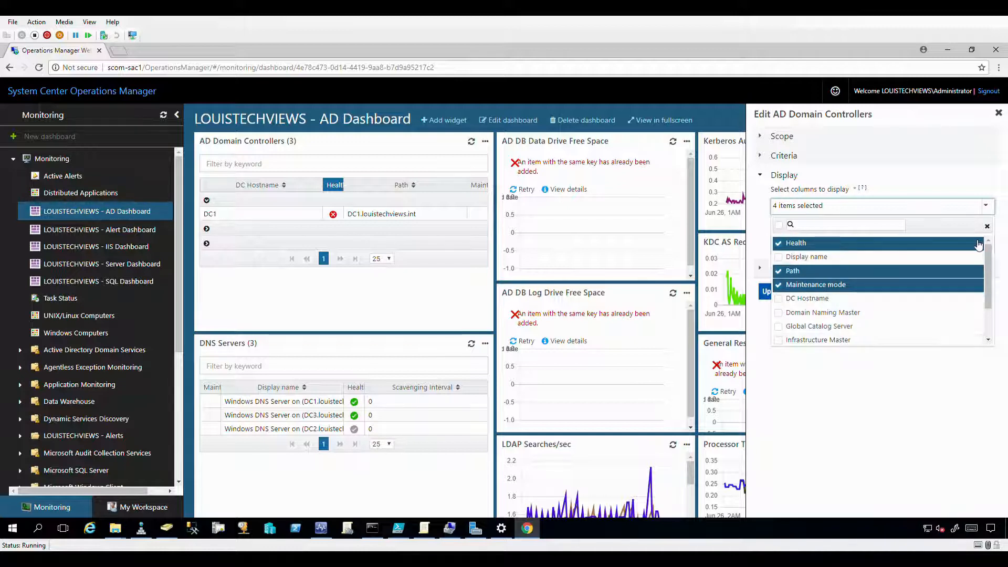
{"action": "left_click", "coordinate": [948, 188]}
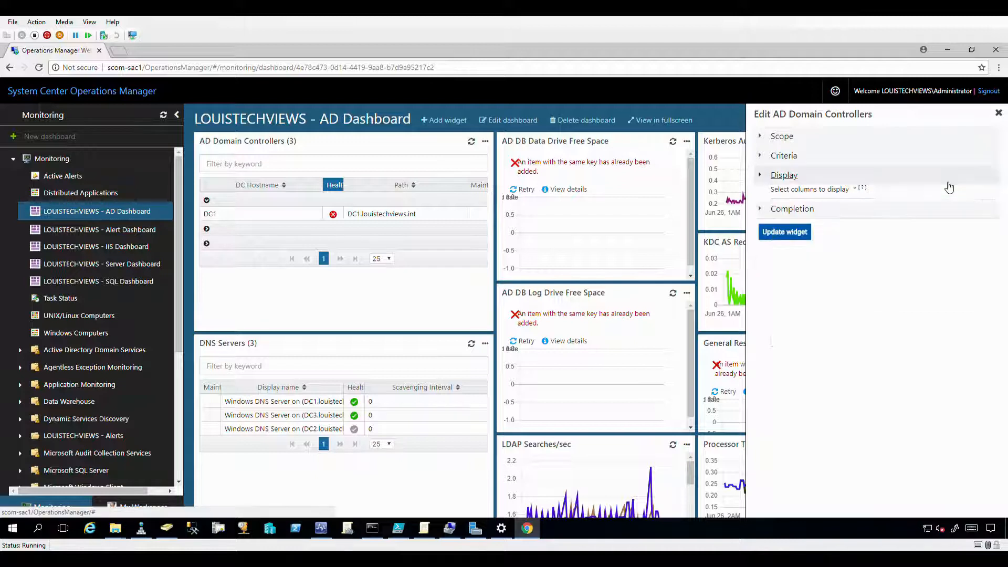
Show the Completion settings and select the widget name 'AD Domain Controllers' (5-minute refresh).
{"action": "left_click", "coordinate": [817, 175]}
{"action": "left_click", "coordinate": [799, 195]}
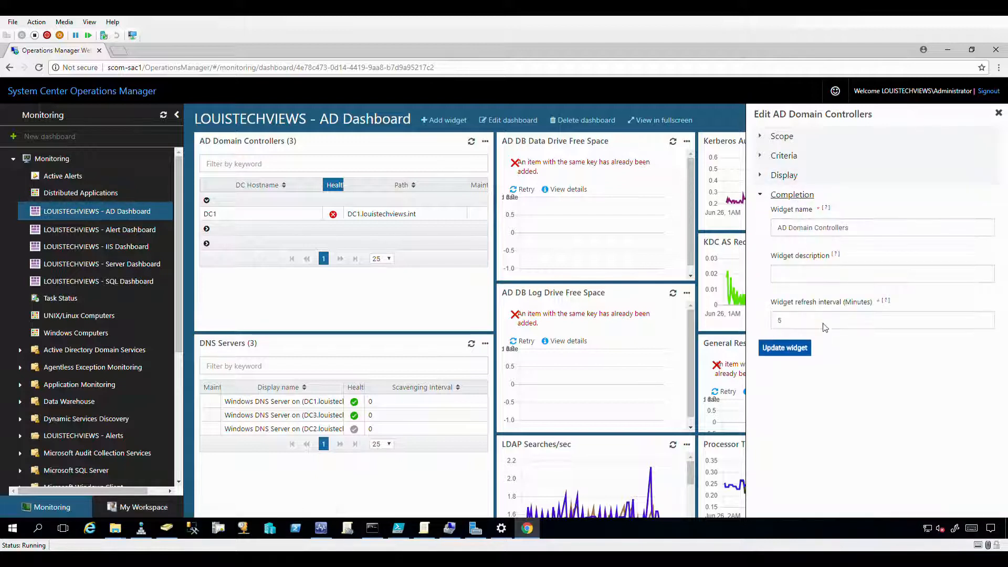
{"action": "triple_click", "coordinate": [876, 229]}
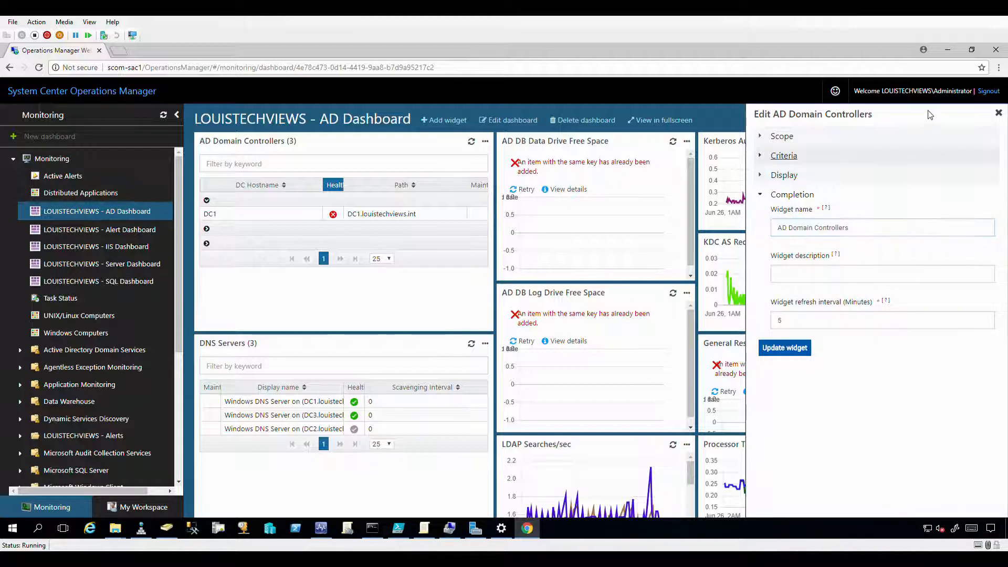
Close the widget editor unchanged and list widget types for a new AD Dashboard widget.
{"action": "left_click", "coordinate": [999, 113]}
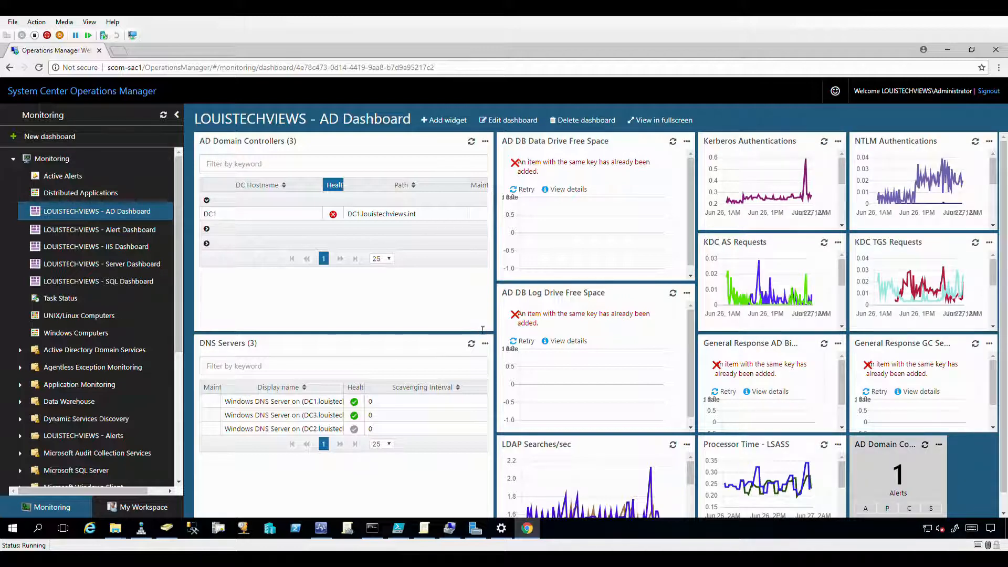
{"action": "scroll", "coordinate": [307, 350], "scroll_direction": "down", "scroll_amount": 1}
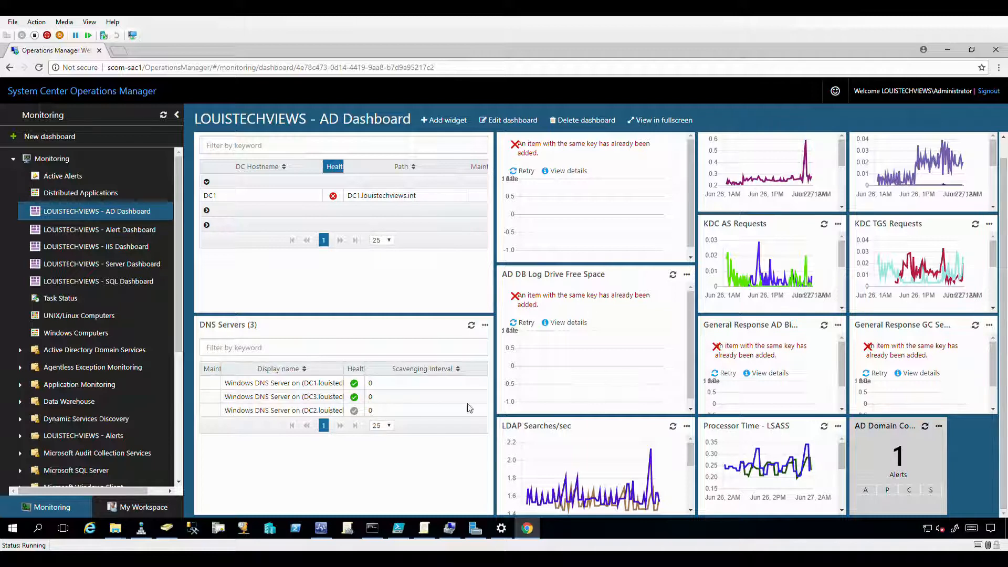
{"action": "left_click", "coordinate": [449, 122]}
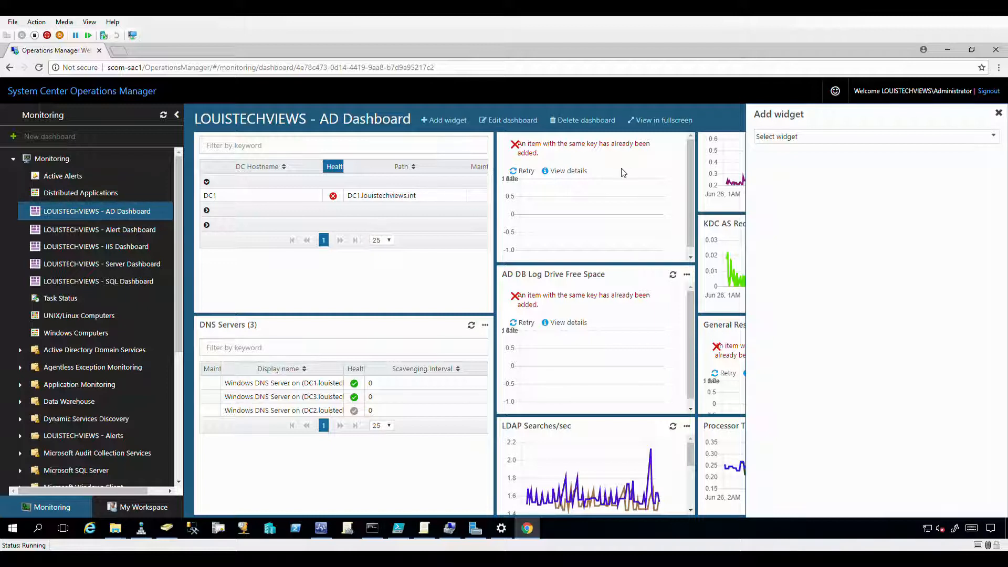
{"action": "left_click", "coordinate": [815, 141]}
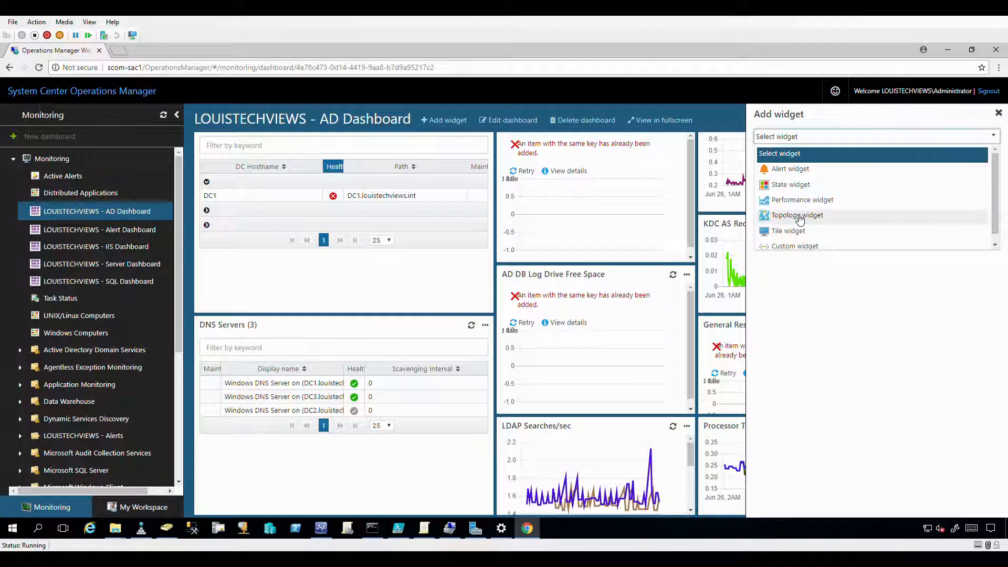
Inspect the Custom widget's HTML source code box, then dismiss the form without adding it.
{"action": "scroll", "coordinate": [793, 246], "scroll_direction": "down", "scroll_amount": 1}
{"action": "left_click", "coordinate": [792, 241]}
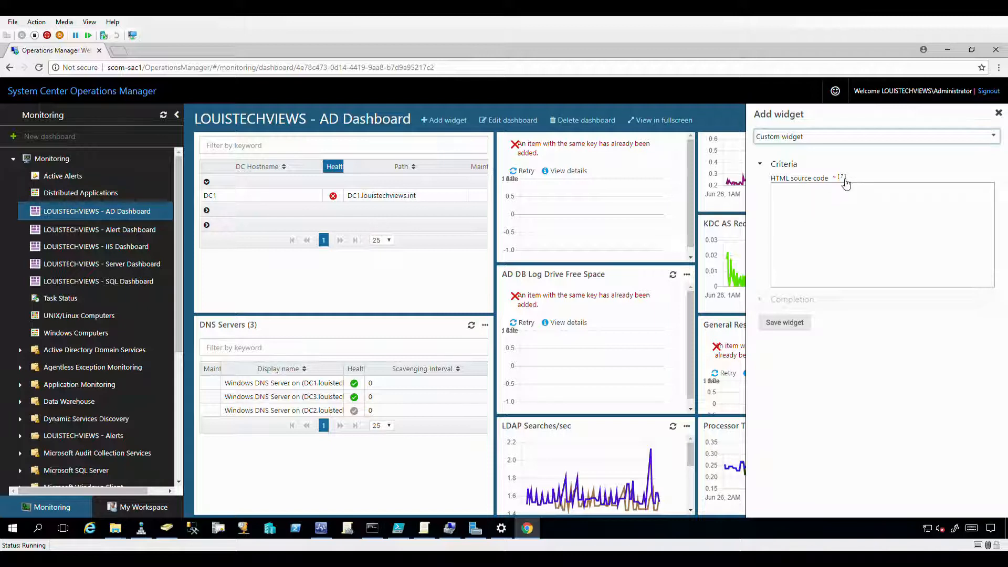
{"action": "mouse_move", "coordinate": [844, 183]}
{"action": "left_click", "coordinate": [797, 196]}
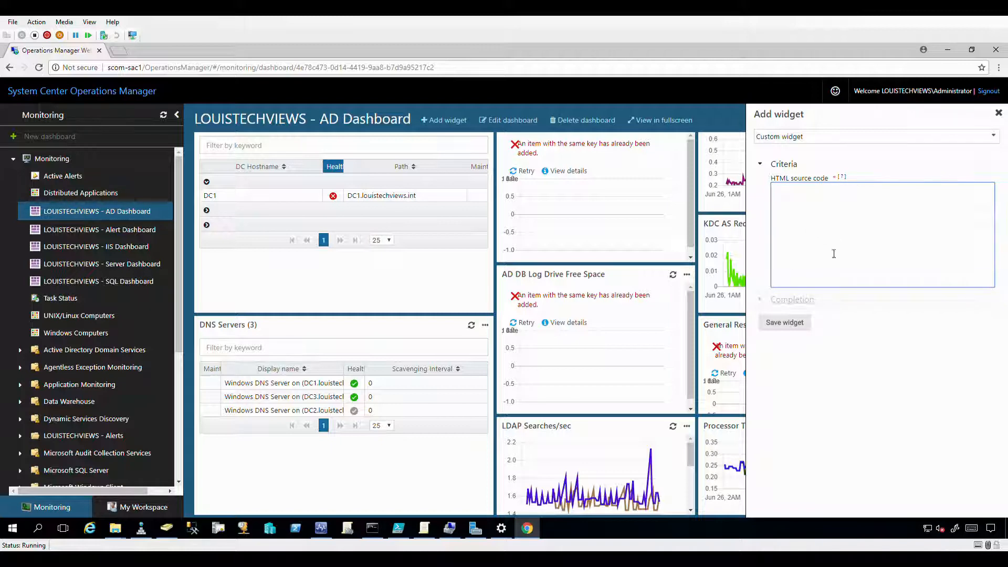
{"action": "left_click", "coordinate": [999, 114]}
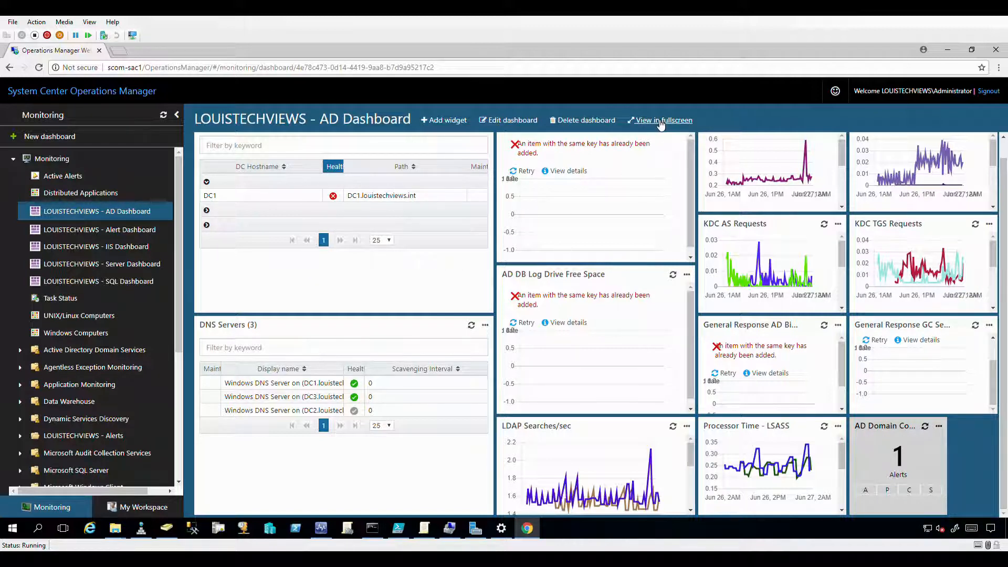
View the AD Dashboard's KDC request charts in fullscreen, then exit with Esc.
{"action": "left_click", "coordinate": [661, 120]}
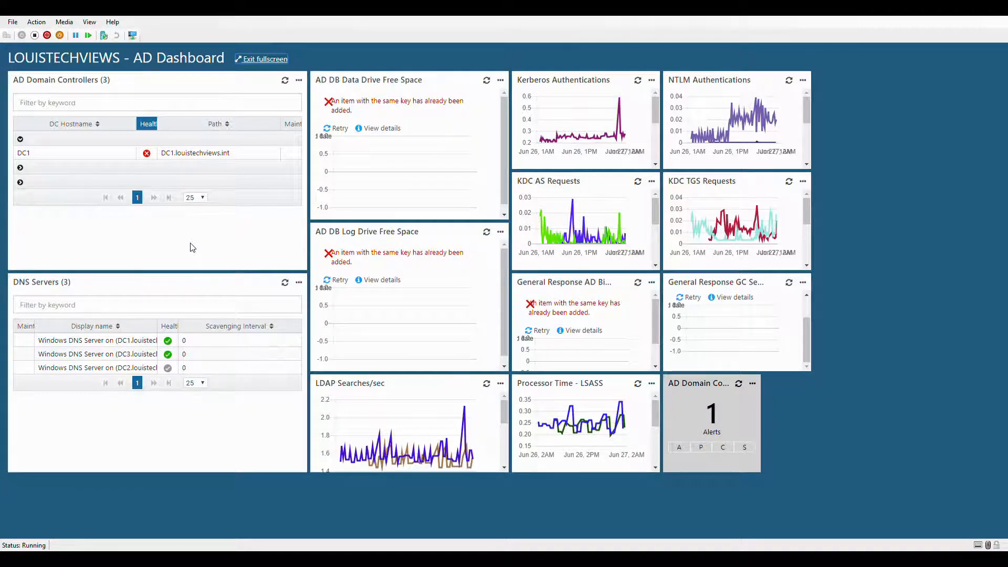
{"action": "key", "text": "Escape"}
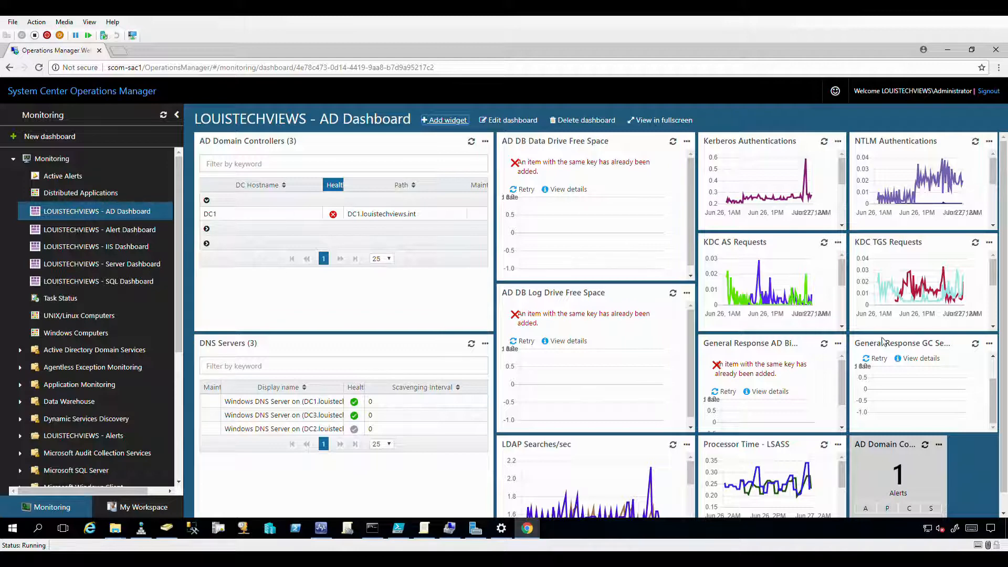
Open the LOUISTECHVIEWS - IIS Dashboard from the Monitoring tree.
{"action": "scroll", "coordinate": [906, 374], "scroll_direction": "down", "scroll_amount": 1}
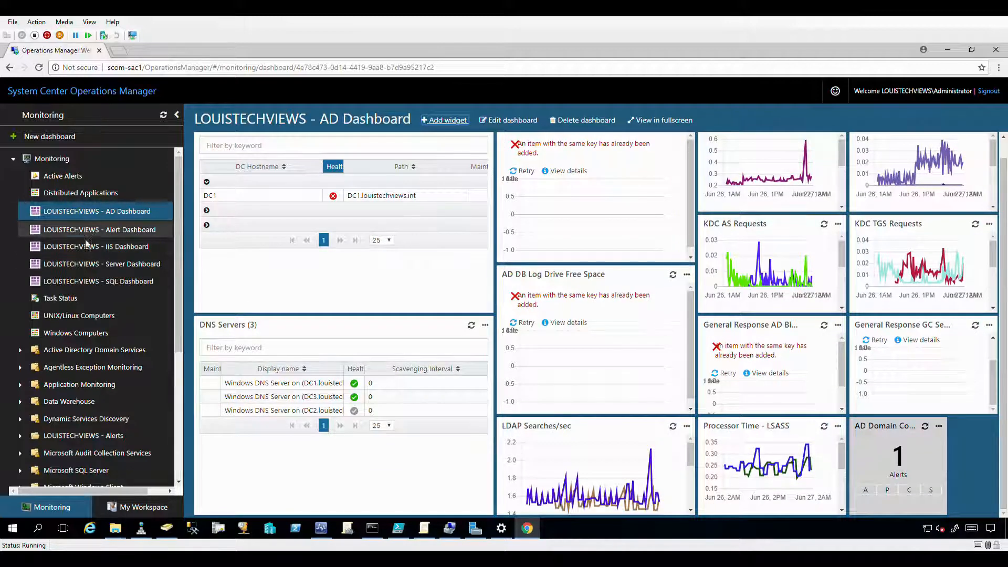
{"action": "left_click", "coordinate": [80, 247]}
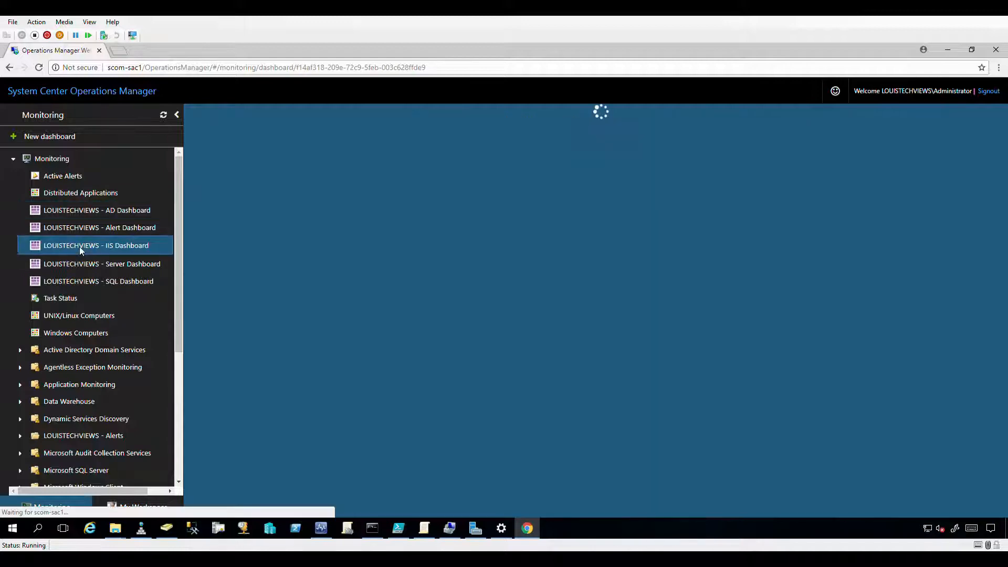
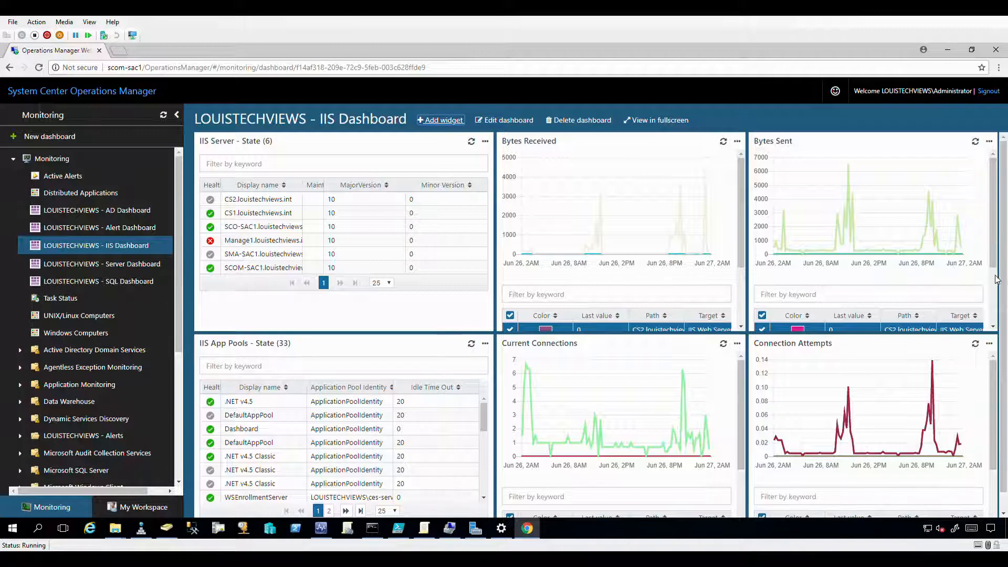
Drill into SCO-SAC1.louistechviews.int, expand it and show its IIS Web Server properties (LogIsUTF8 True).
{"action": "scroll", "coordinate": [996, 279], "scroll_direction": "down", "scroll_amount": 1}
{"action": "scroll", "coordinate": [389, 265], "scroll_direction": "up", "scroll_amount": 1}
{"action": "left_click", "coordinate": [237, 229]}
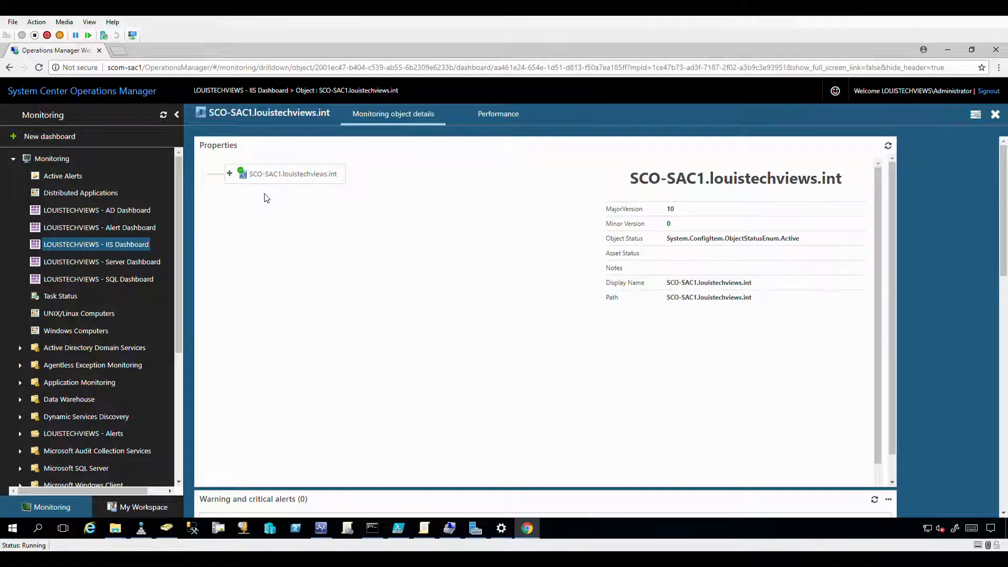
{"action": "left_click", "coordinate": [230, 175]}
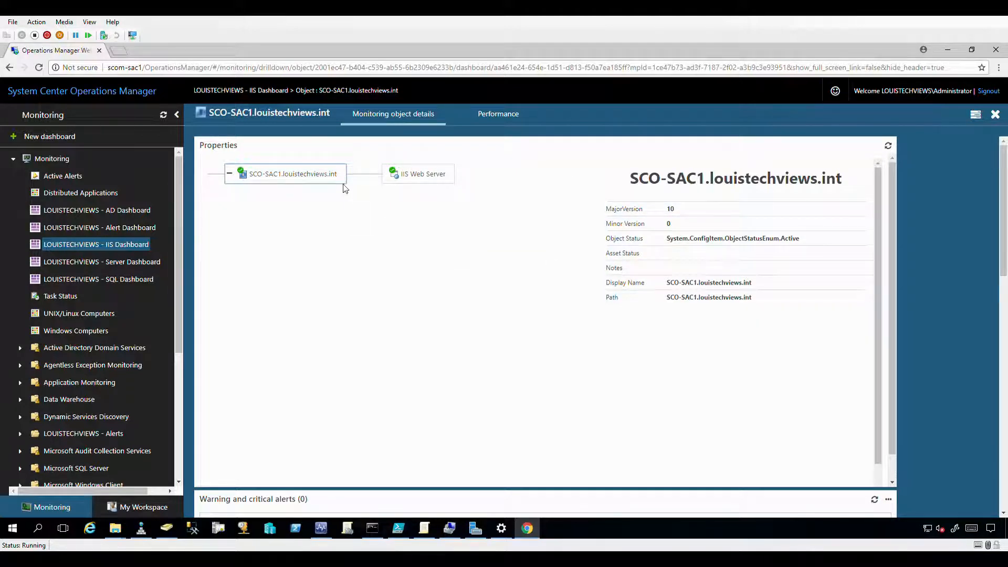
{"action": "left_click", "coordinate": [418, 177]}
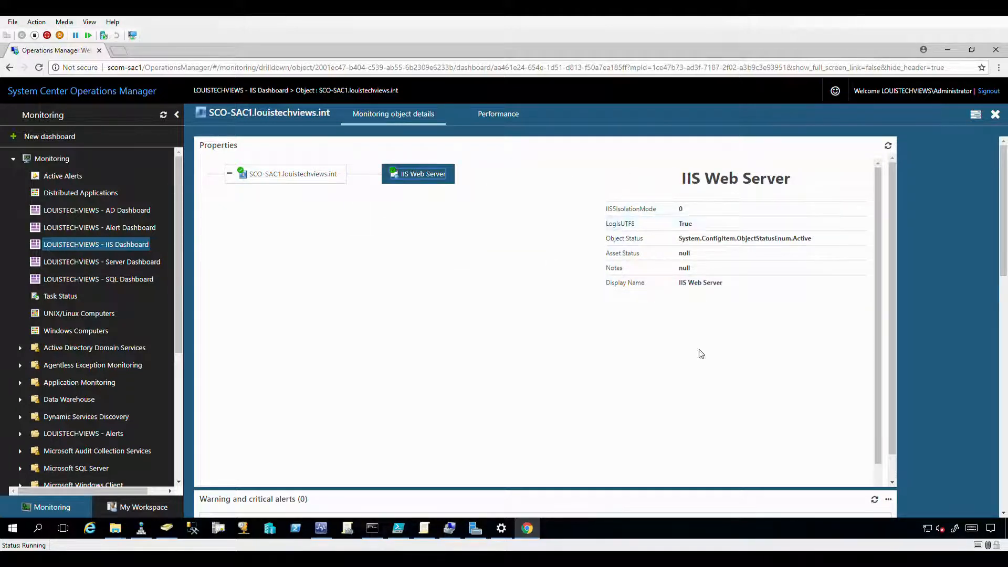
{"action": "scroll", "coordinate": [893, 226], "scroll_direction": "down", "scroll_amount": 1}
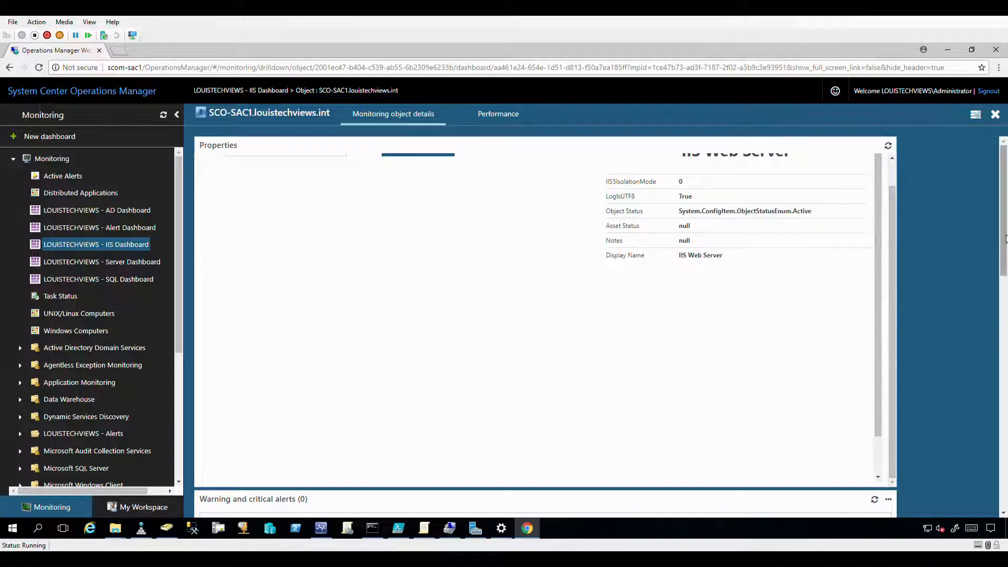
{"action": "scroll", "coordinate": [1004, 249], "scroll_direction": "down", "scroll_amount": 5}
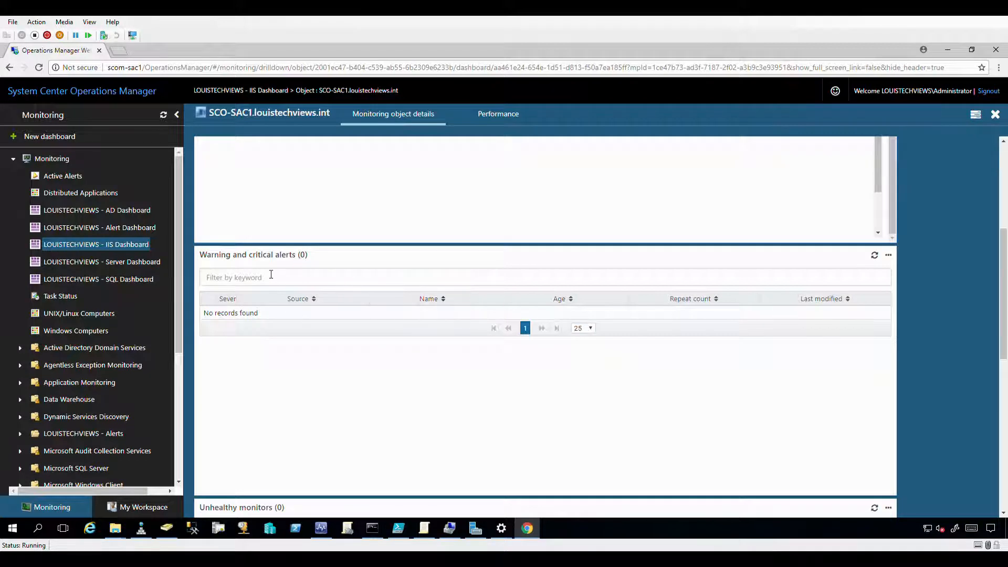
{"action": "left_click_drag", "start_coordinate": [1003, 274], "coordinate": [1005, 383]}
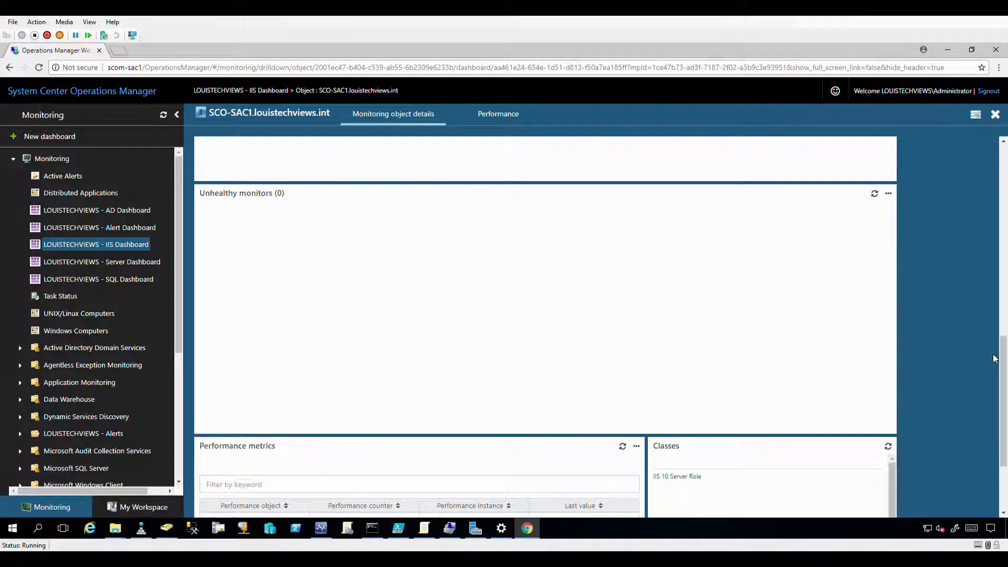
{"action": "left_click_drag", "start_coordinate": [1003, 362], "coordinate": [1004, 423]}
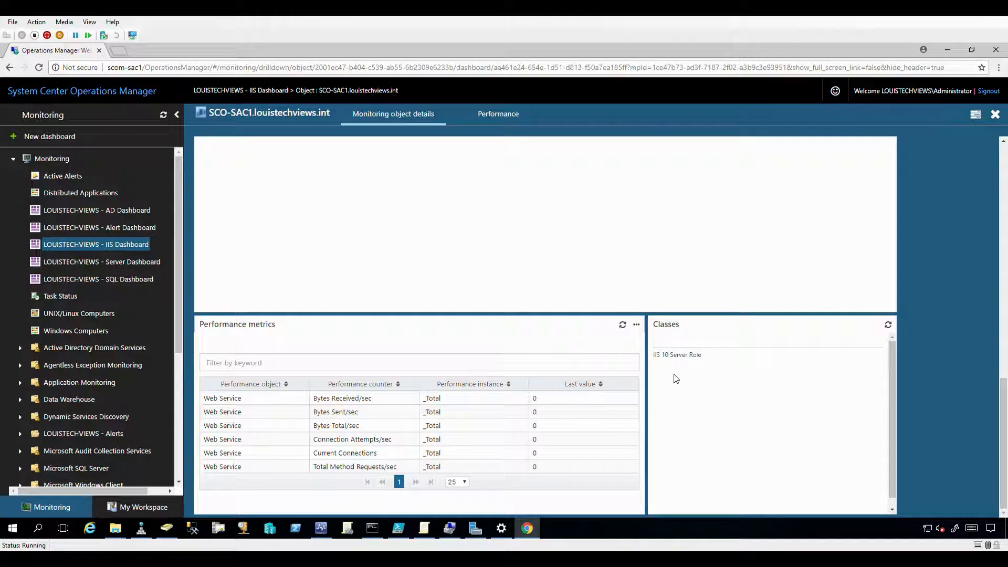
{"action": "left_click", "coordinate": [637, 326]}
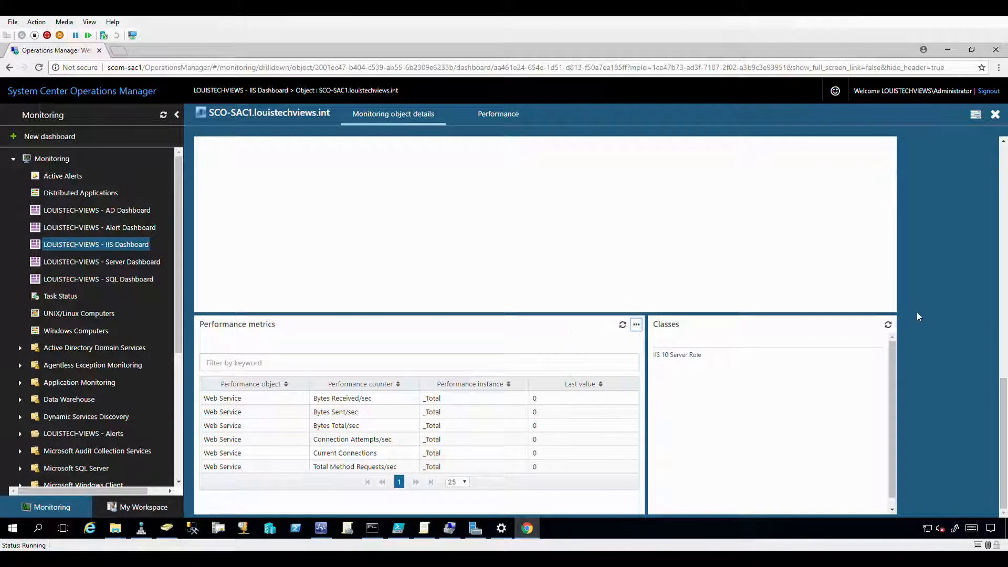
{"action": "scroll", "coordinate": [914, 298], "scroll_direction": "down", "scroll_amount": 5}
{"action": "left_click_drag", "start_coordinate": [1002, 342], "coordinate": [991, 131]}
{"action": "scroll", "coordinate": [529, 200], "scroll_direction": "up", "scroll_amount": 1}
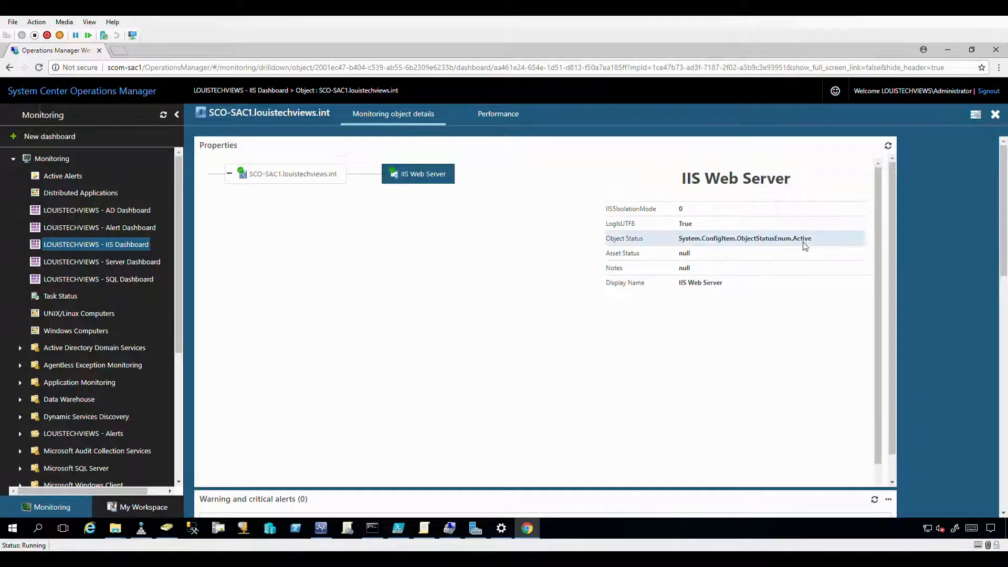
Review the IIS Web Server task list, then show SCO-SAC1's own properties (MajorVersion 10, Active).
{"action": "left_click", "coordinate": [411, 178]}
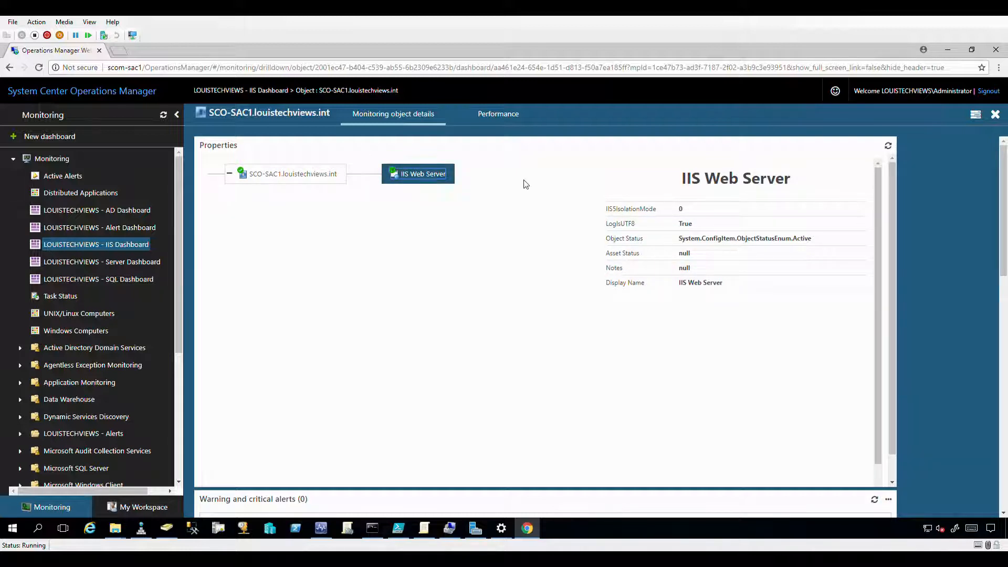
{"action": "left_click", "coordinate": [976, 116]}
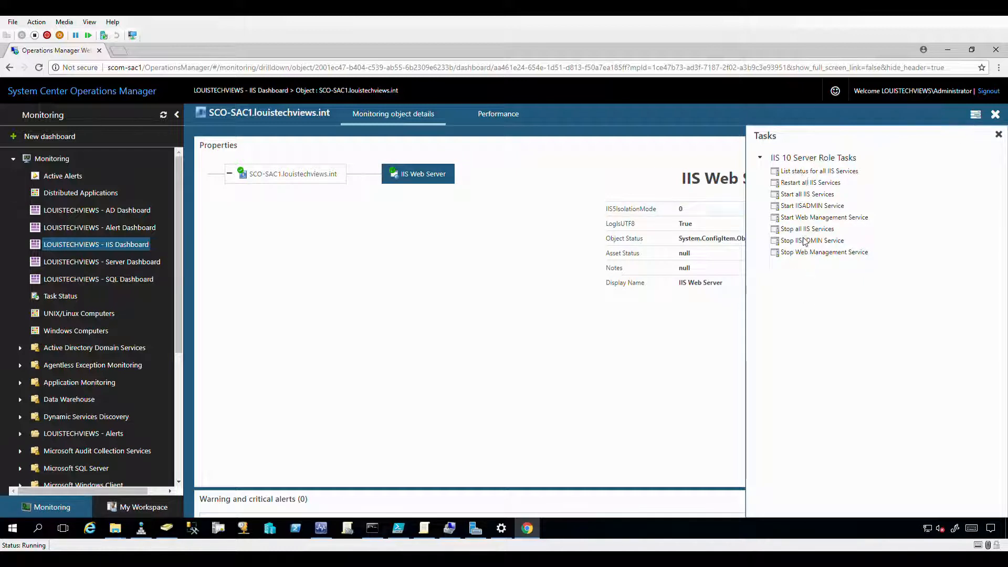
{"action": "left_click", "coordinate": [998, 135]}
{"action": "left_click", "coordinate": [307, 180]}
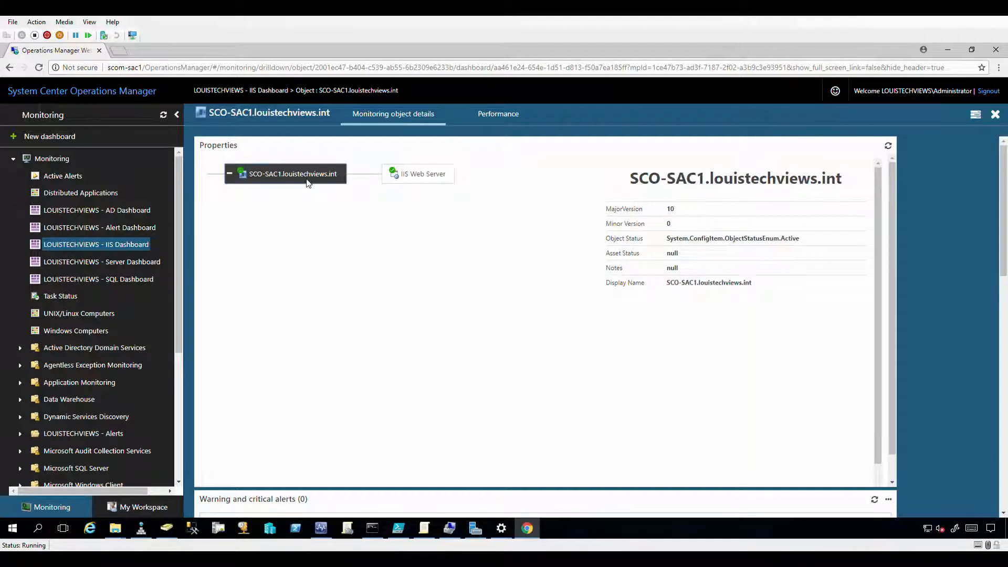
{"action": "left_click", "coordinate": [976, 115]}
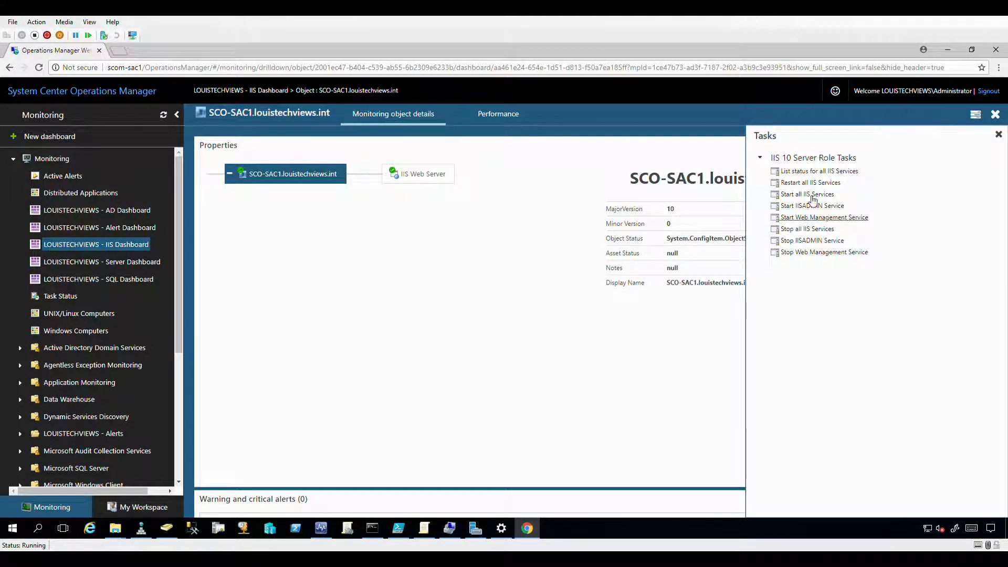
{"action": "left_click", "coordinate": [999, 135]}
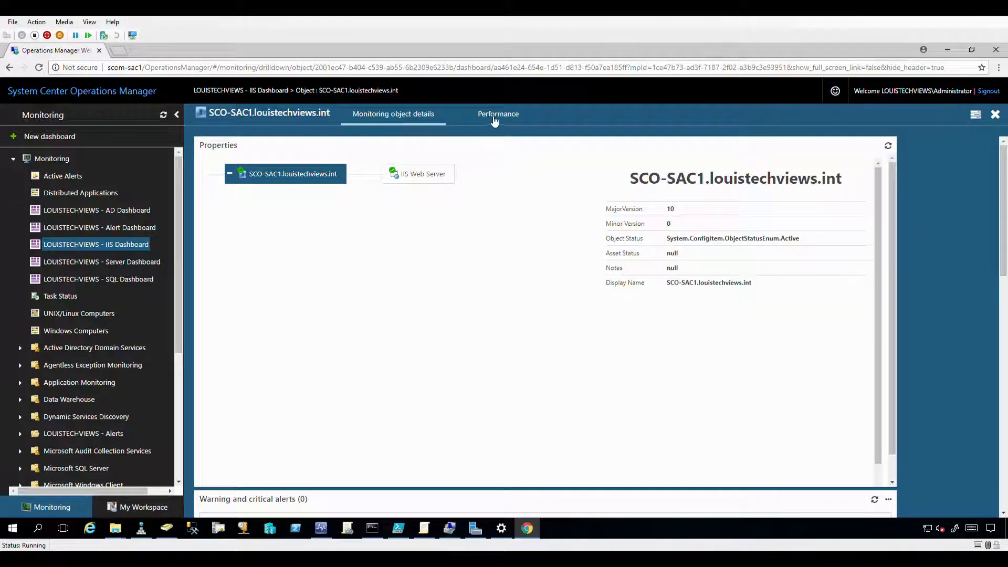
Check SCO-SAC1's Web Service (Last 24 Hours) performance counters, then close the drill-down.
{"action": "left_click", "coordinate": [498, 119]}
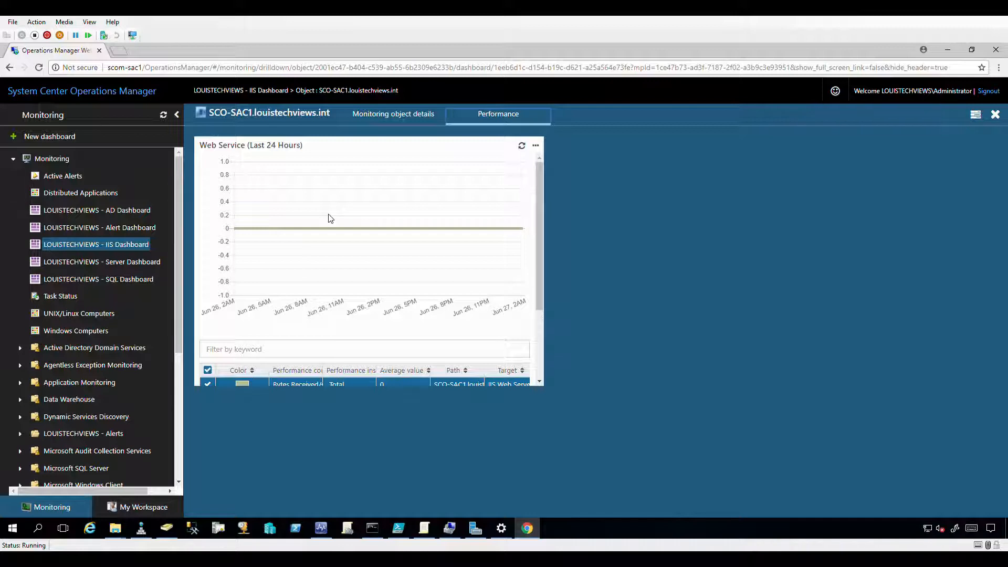
{"action": "scroll", "coordinate": [381, 224], "scroll_direction": "down", "scroll_amount": 2}
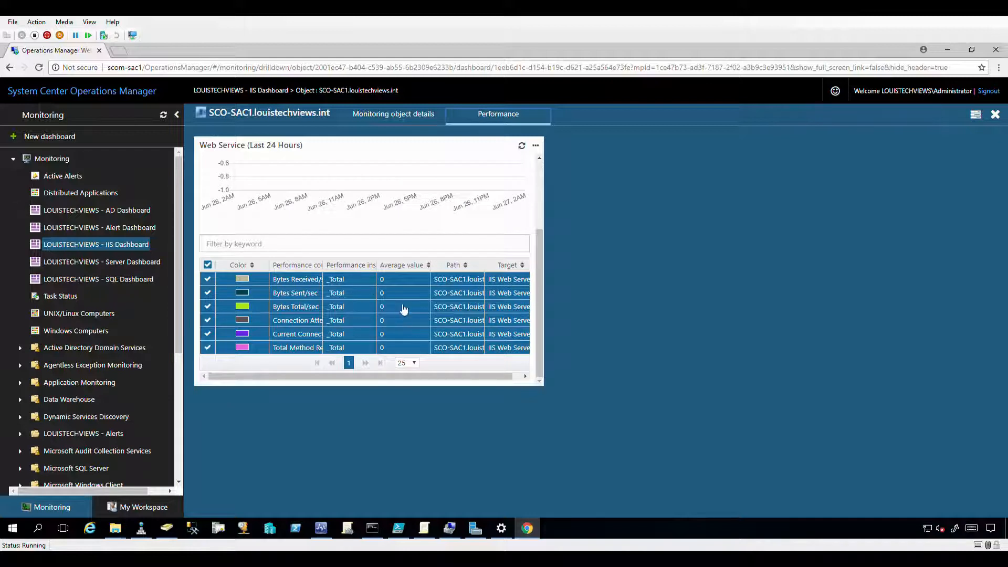
{"action": "scroll", "coordinate": [451, 279], "scroll_direction": "up", "scroll_amount": 2}
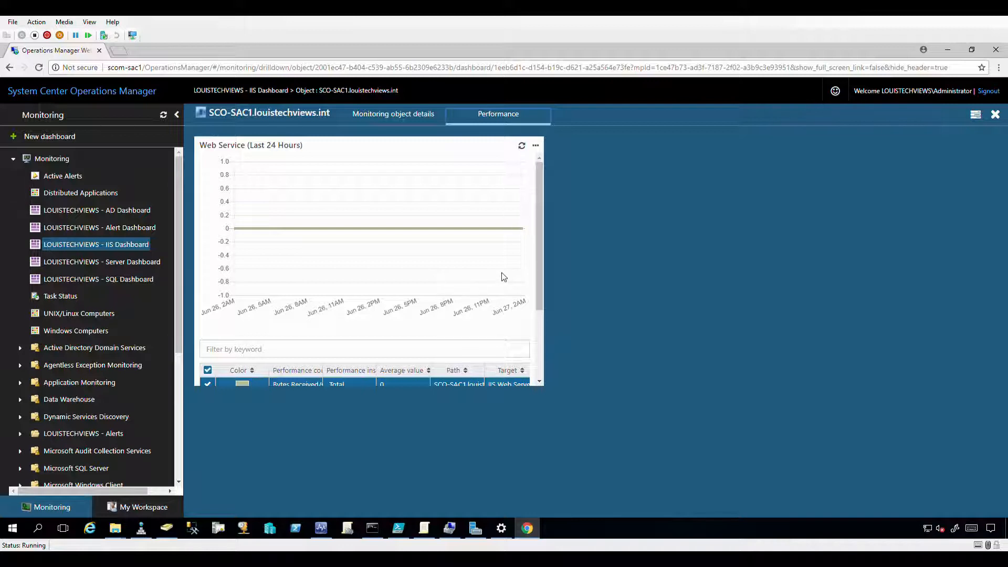
{"action": "left_click", "coordinate": [994, 116]}
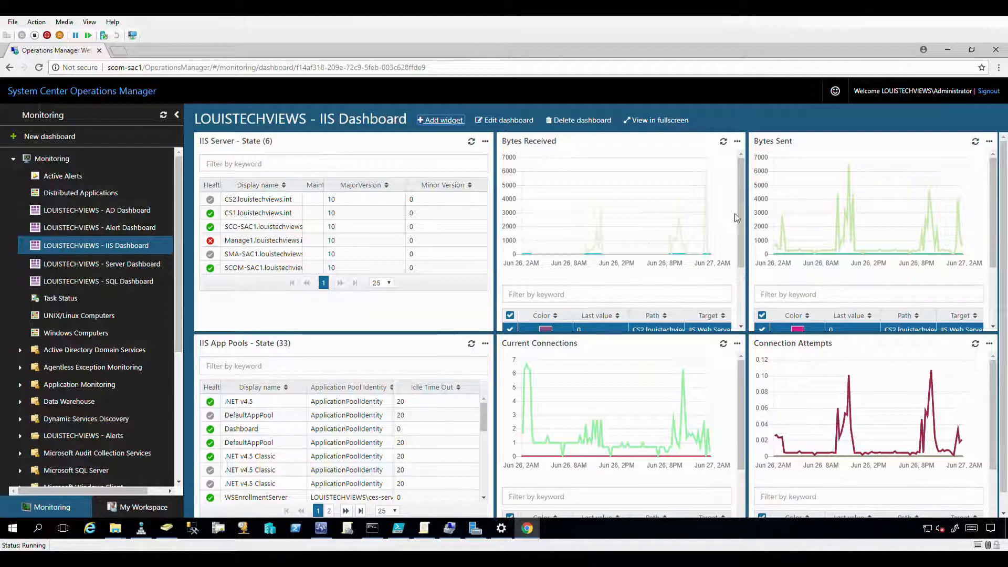
Scroll through the Bytes Received and Bytes Sent widgets, then switch to LOUISTECHVIEWS - Server Dashboard.
{"action": "left_click_drag", "start_coordinate": [738, 212], "coordinate": [738, 251]}
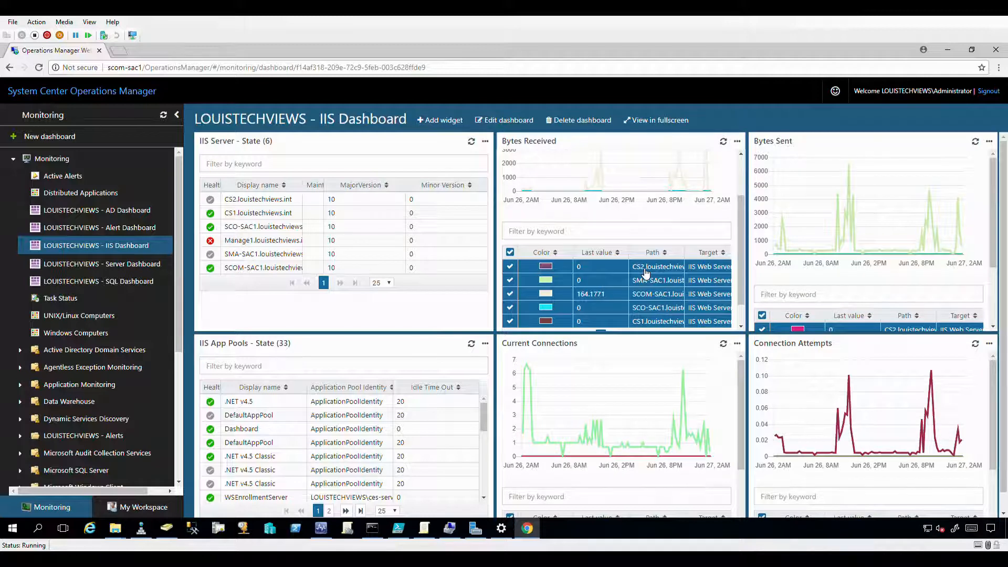
{"action": "scroll", "coordinate": [856, 265], "scroll_direction": "down", "scroll_amount": 1}
{"action": "scroll", "coordinate": [858, 261], "scroll_direction": "down", "scroll_amount": 1}
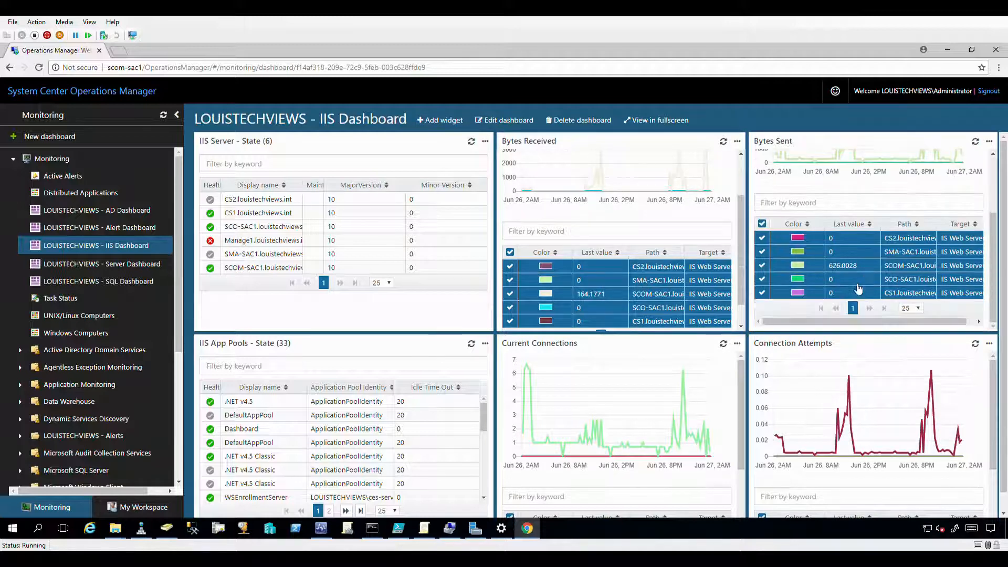
{"action": "left_click", "coordinate": [99, 267]}
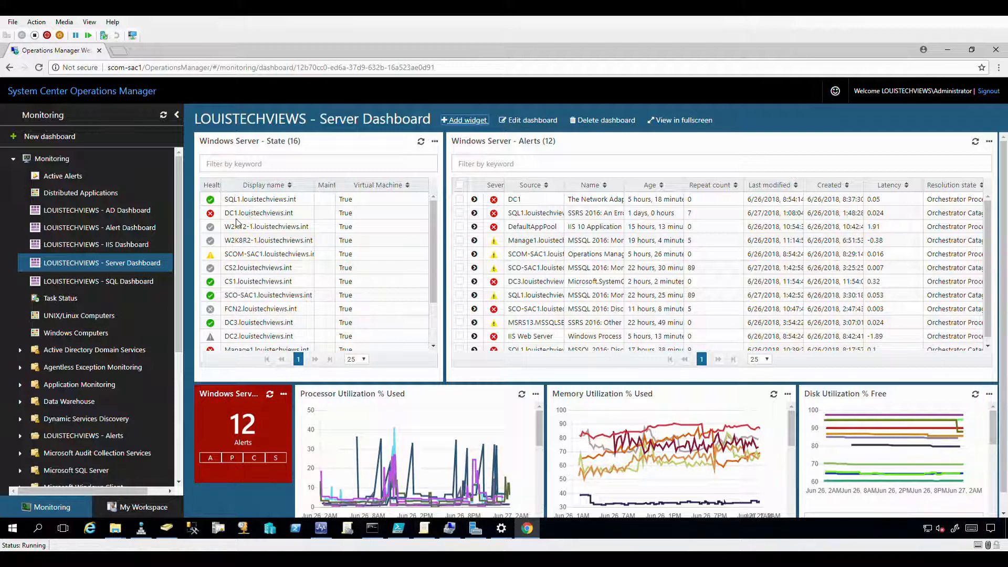
Select the DC1 alert in the Windows Server - Alerts widget.
{"action": "left_click_drag", "start_coordinate": [433, 256], "coordinate": [431, 308]}
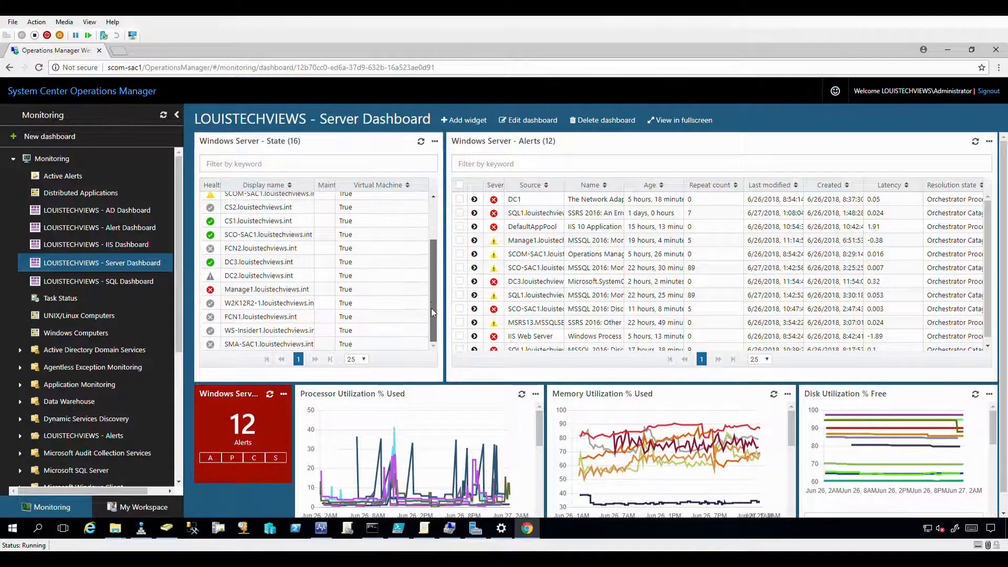
{"action": "scroll", "coordinate": [426, 294], "scroll_direction": "up", "scroll_amount": 2}
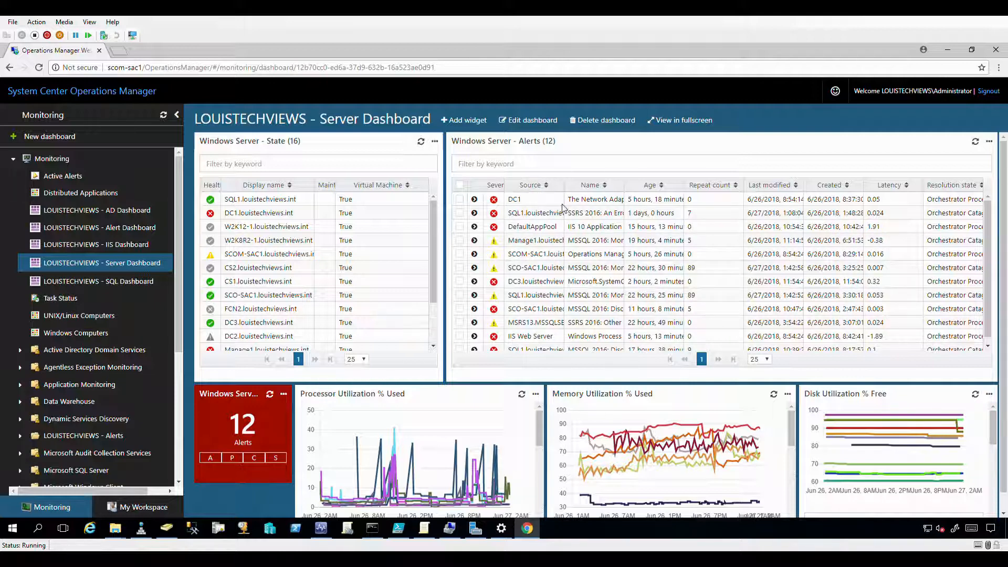
{"action": "left_click", "coordinate": [460, 199]}
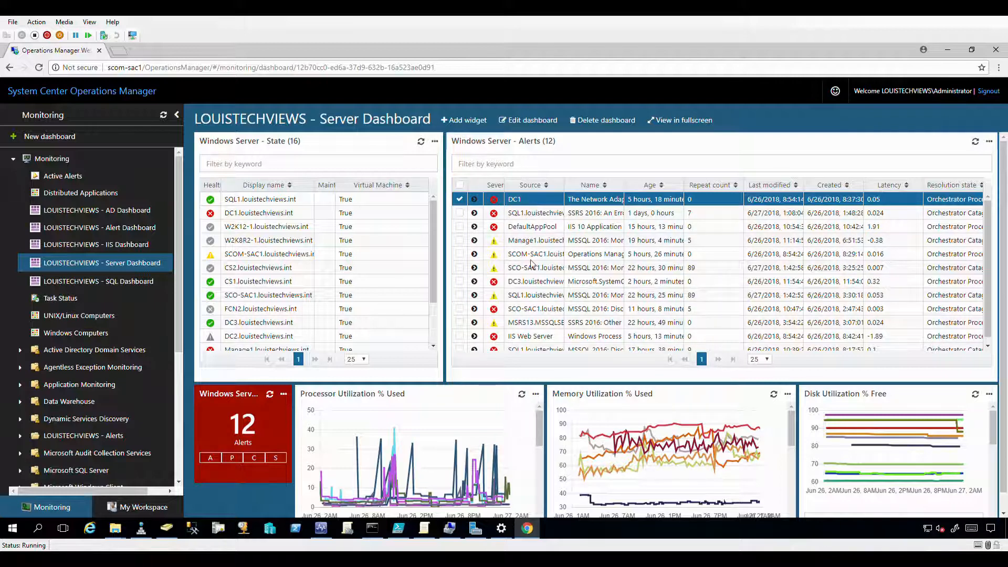
{"action": "left_click", "coordinate": [525, 347], "text": "shift"}
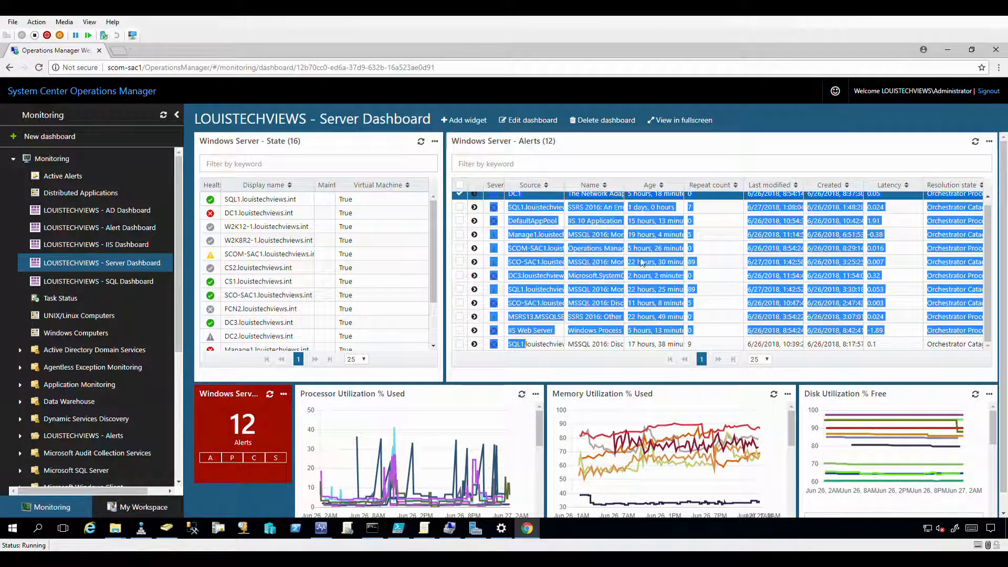
{"action": "left_click", "coordinate": [706, 260]}
Add the SQL1, DefaultAppPool, Manage1, SCOM-SAC1, SCO-SAC1 and DC3 alerts to the selection, then show the widget's actions.
{"action": "scroll", "coordinate": [679, 278], "scroll_direction": "up", "scroll_amount": 1}
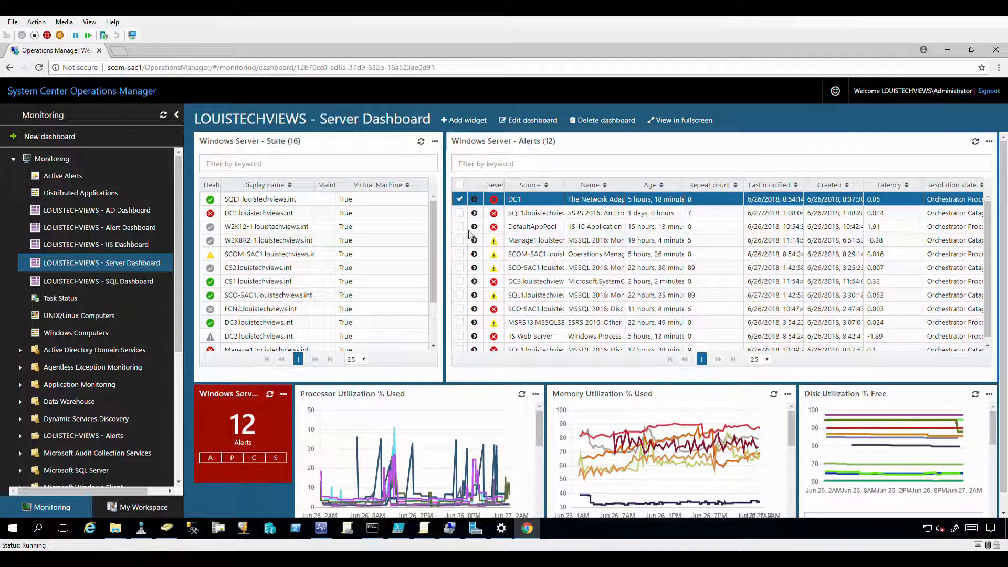
{"action": "left_click", "coordinate": [460, 213]}
{"action": "left_click", "coordinate": [460, 227]}
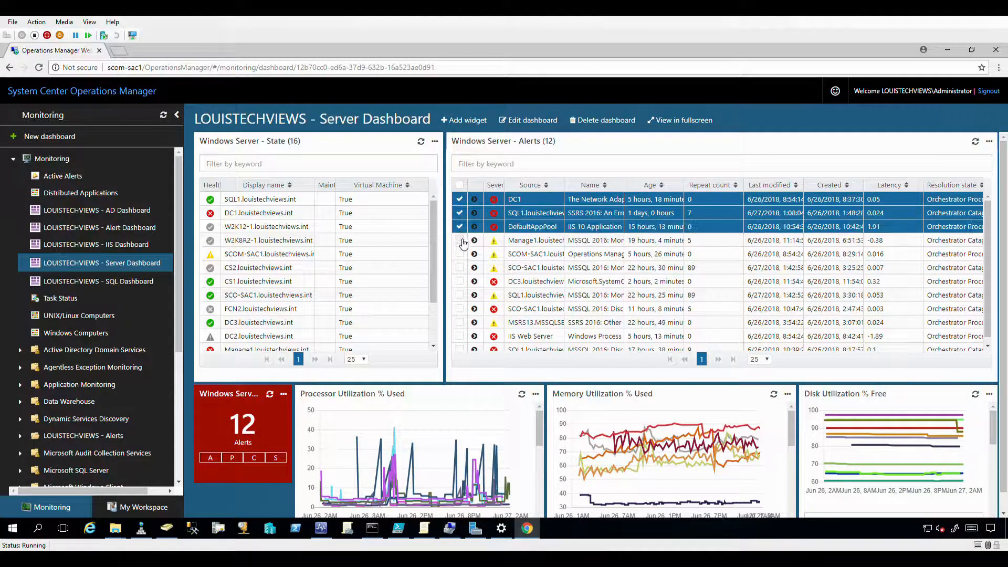
{"action": "left_click", "coordinate": [459, 240]}
{"action": "left_click", "coordinate": [459, 253]}
{"action": "left_click", "coordinate": [459, 267]}
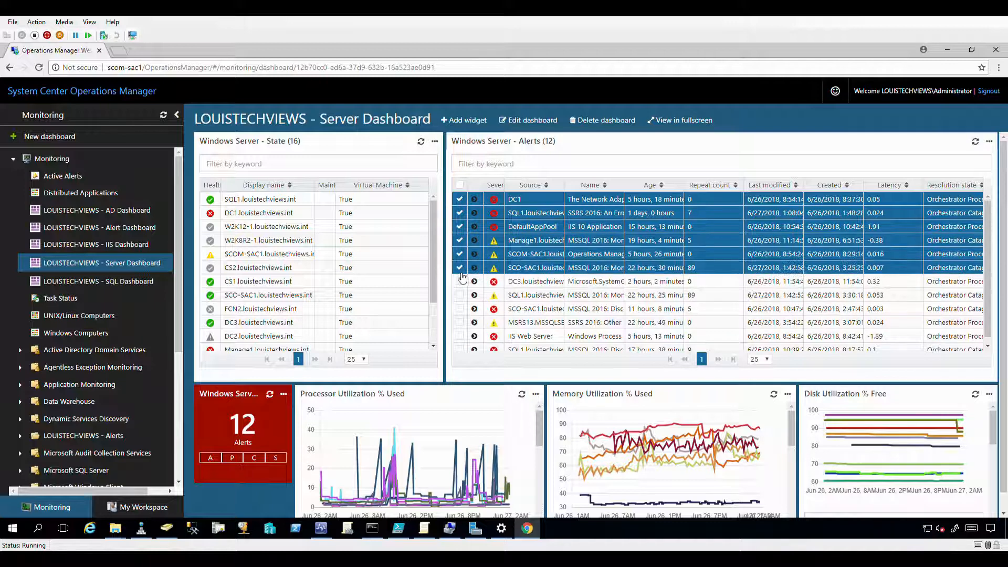
{"action": "left_click", "coordinate": [460, 281]}
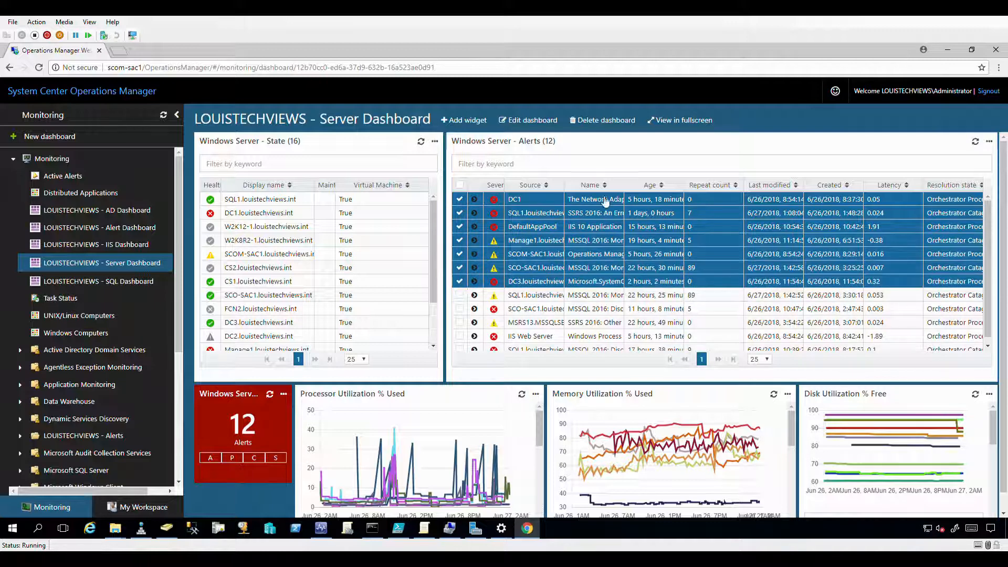
{"action": "left_click", "coordinate": [990, 141]}
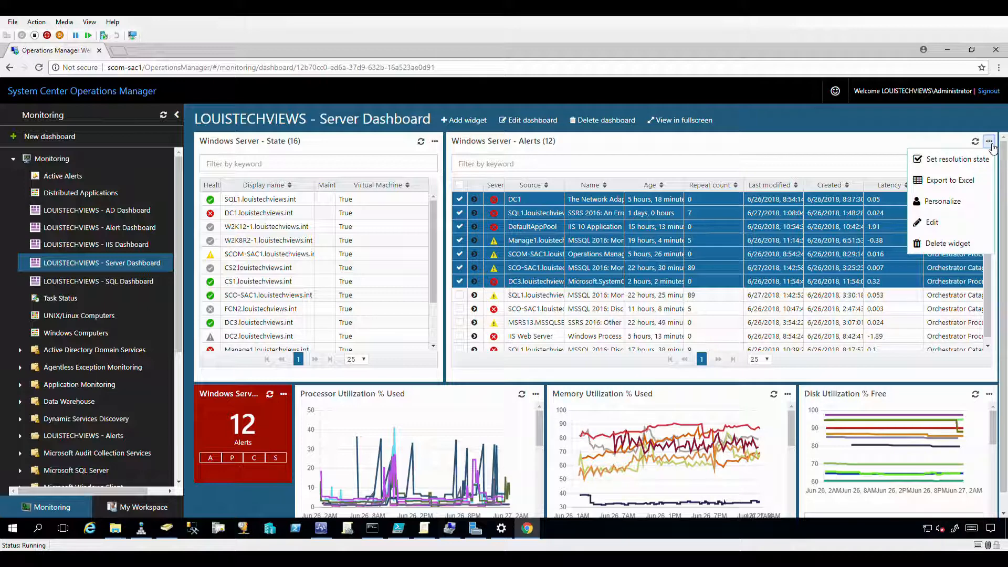
{"action": "left_click", "coordinate": [938, 160]}
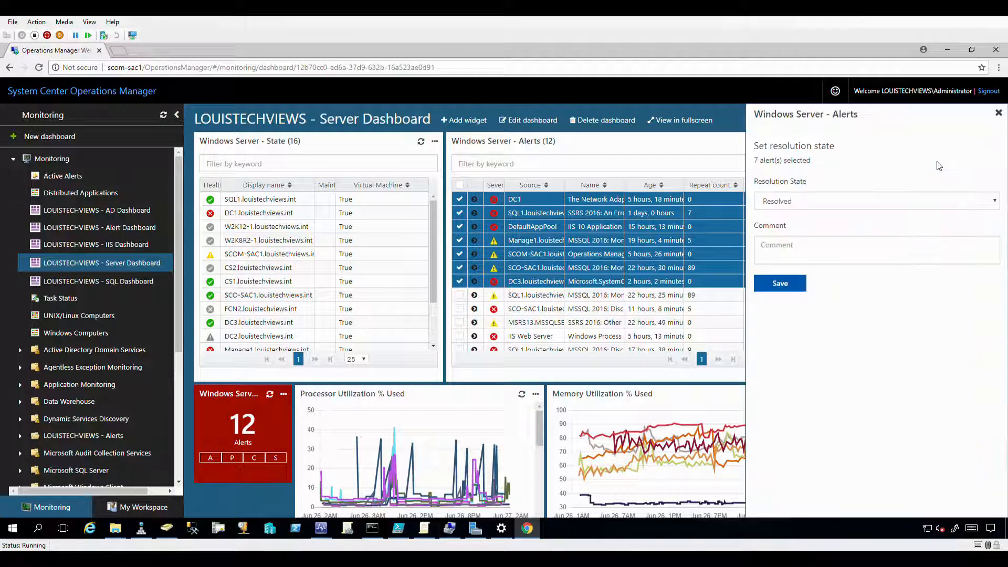
{"action": "left_click", "coordinate": [781, 202]}
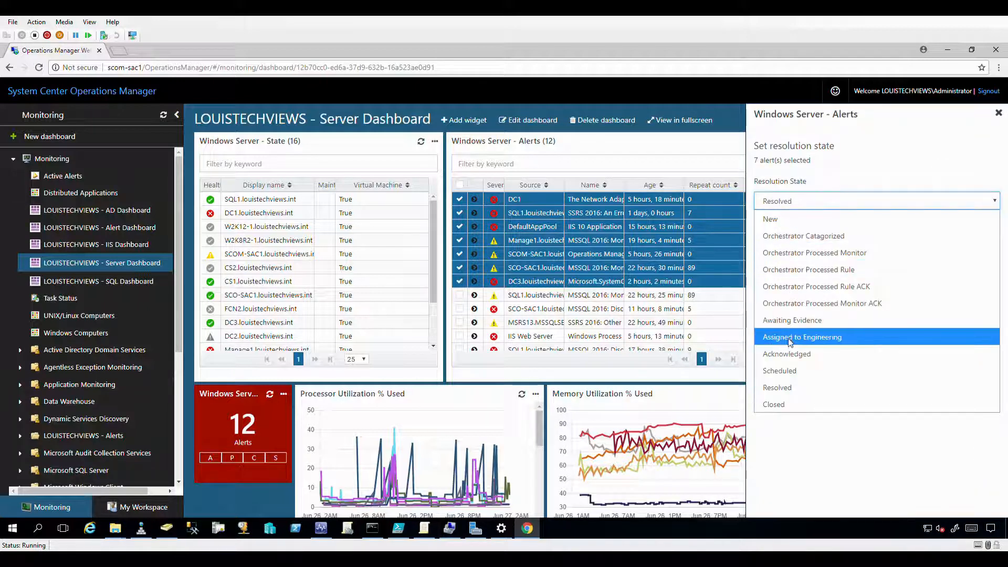
{"action": "left_click", "coordinate": [873, 160]}
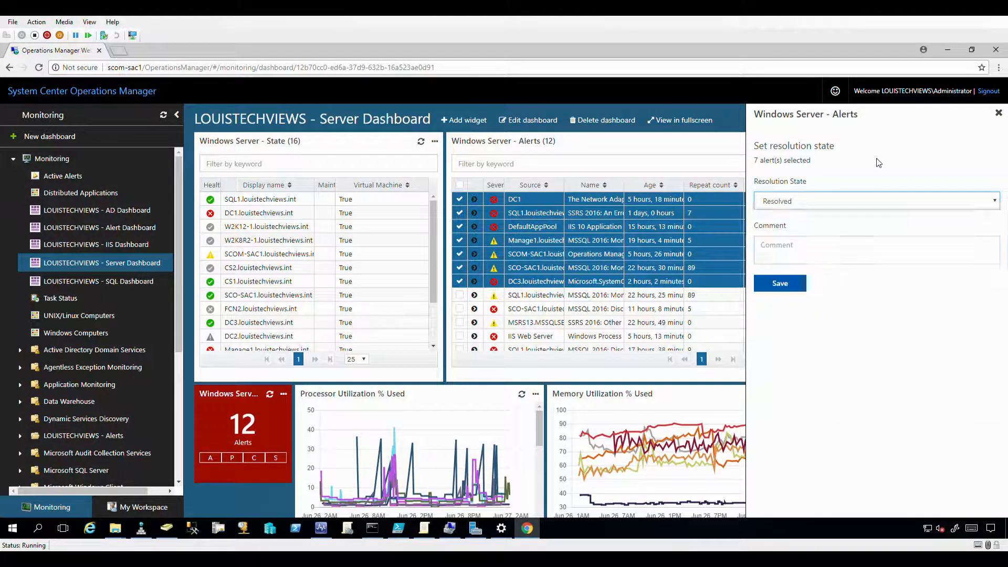
{"action": "left_click", "coordinate": [802, 250]}
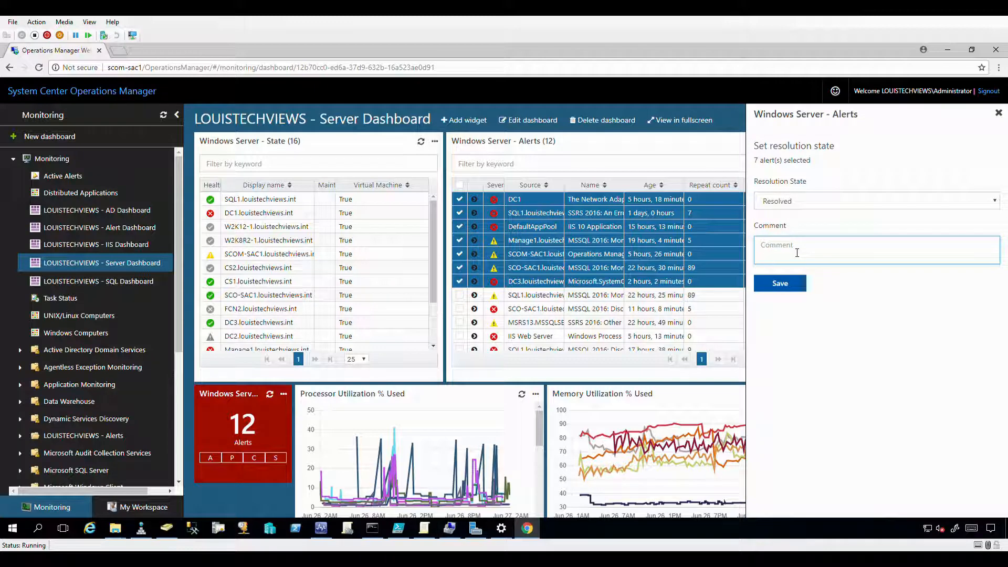
{"action": "left_click", "coordinate": [999, 114]}
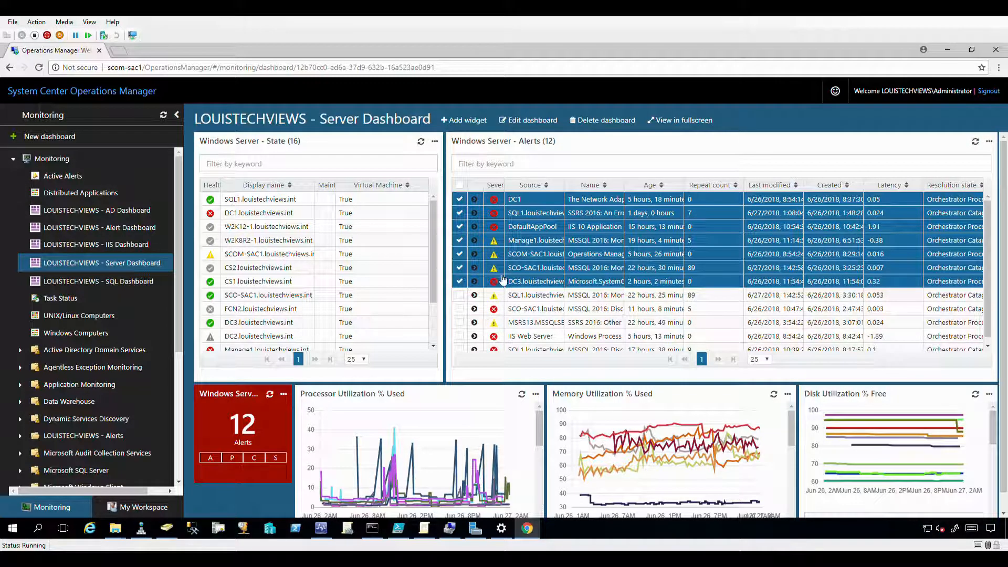
Select then deselect all alerts, and expand the DC1 alert to read its DNS servers description.
{"action": "left_click", "coordinate": [463, 188]}
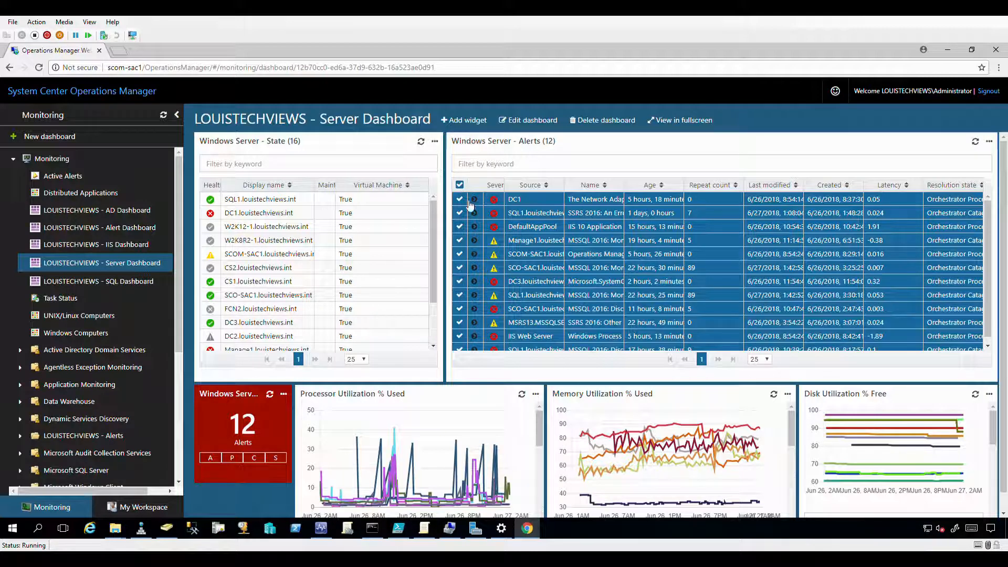
{"action": "left_click", "coordinate": [462, 188]}
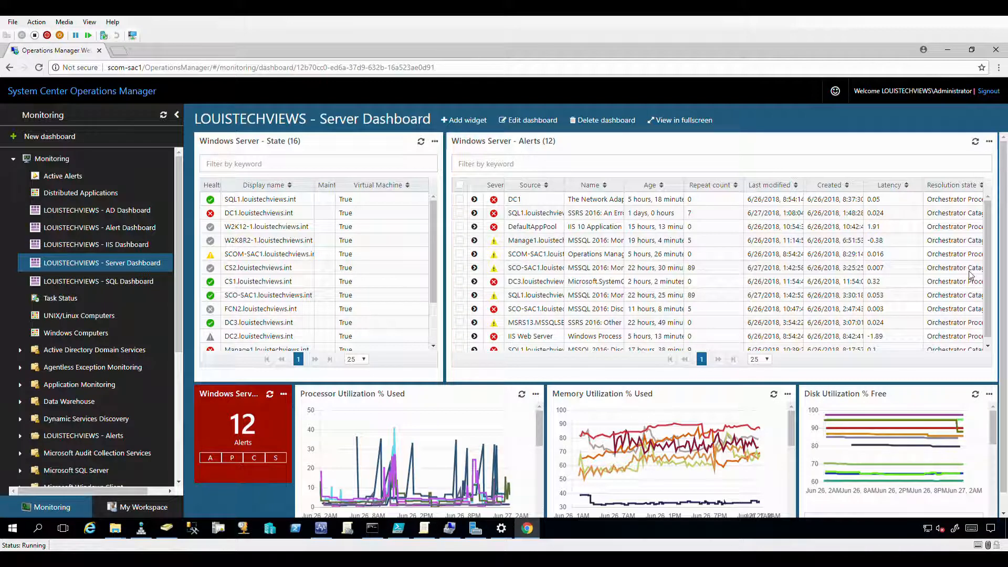
{"action": "scroll", "coordinate": [512, 307], "scroll_direction": "down", "scroll_amount": 1}
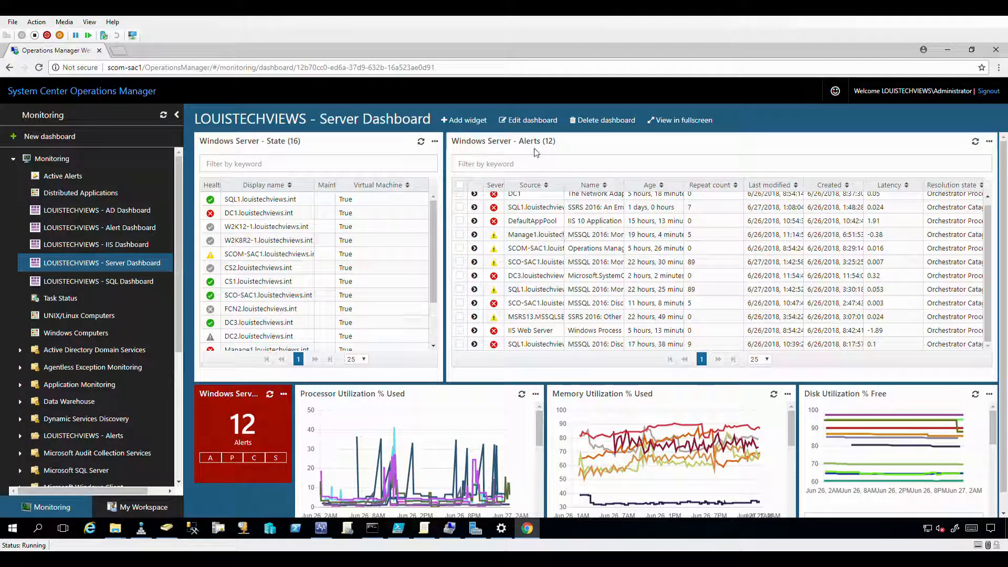
{"action": "scroll", "coordinate": [575, 216], "scroll_direction": "up", "scroll_amount": 1}
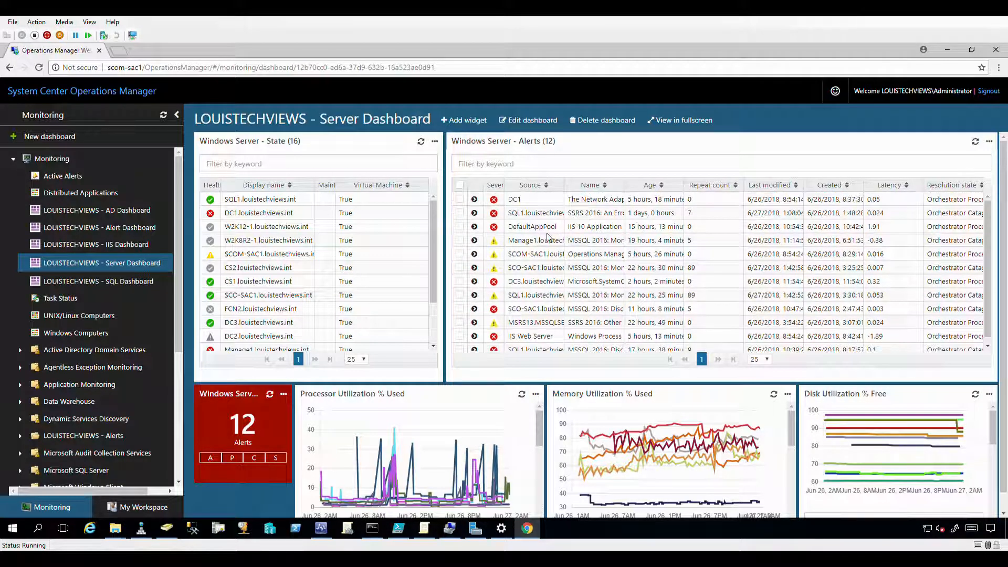
{"action": "left_click", "coordinate": [477, 202]}
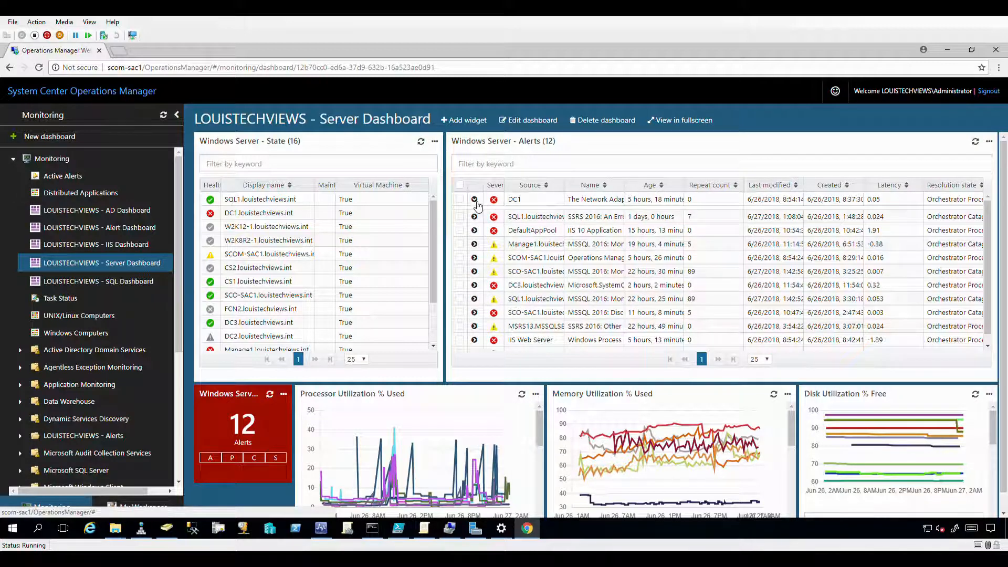
{"action": "left_click", "coordinate": [475, 200]}
{"action": "left_click", "coordinate": [475, 200]}
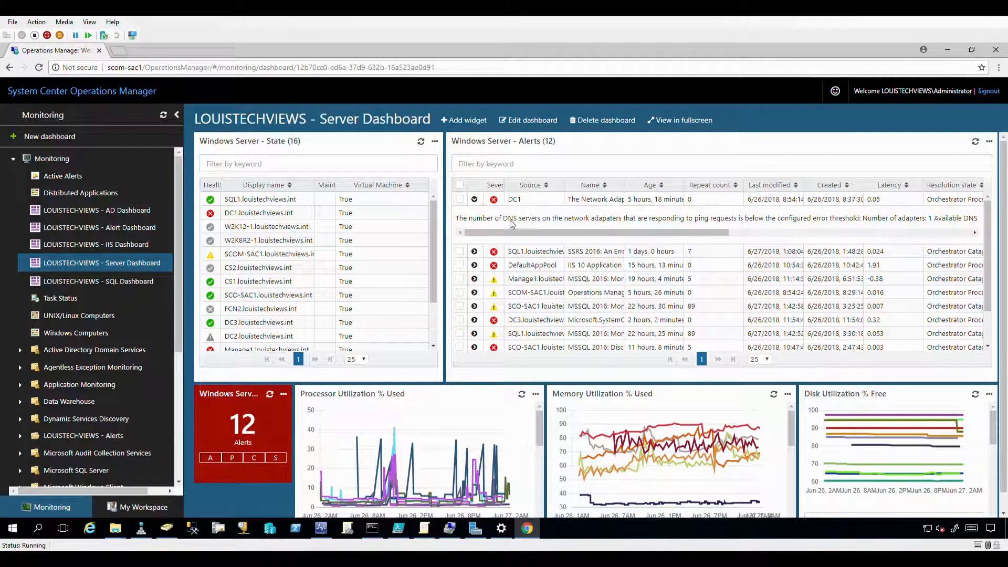
{"action": "mouse_move", "coordinate": [496, 233]}
{"action": "left_mouse_down"}
{"action": "mouse_move", "coordinate": [719, 244]}
{"action": "mouse_move", "coordinate": [470, 242]}
{"action": "mouse_move", "coordinate": [486, 237]}
{"action": "left_mouse_up"}
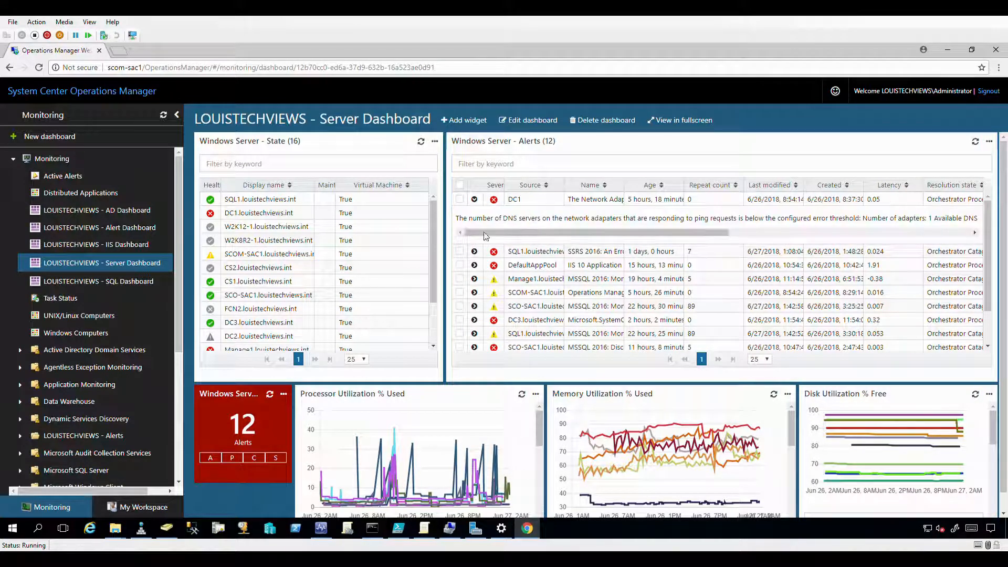
Open the DC1 DNS servers alert's details and review its description, context and product knowledge.
{"action": "double_click", "coordinate": [574, 203]}
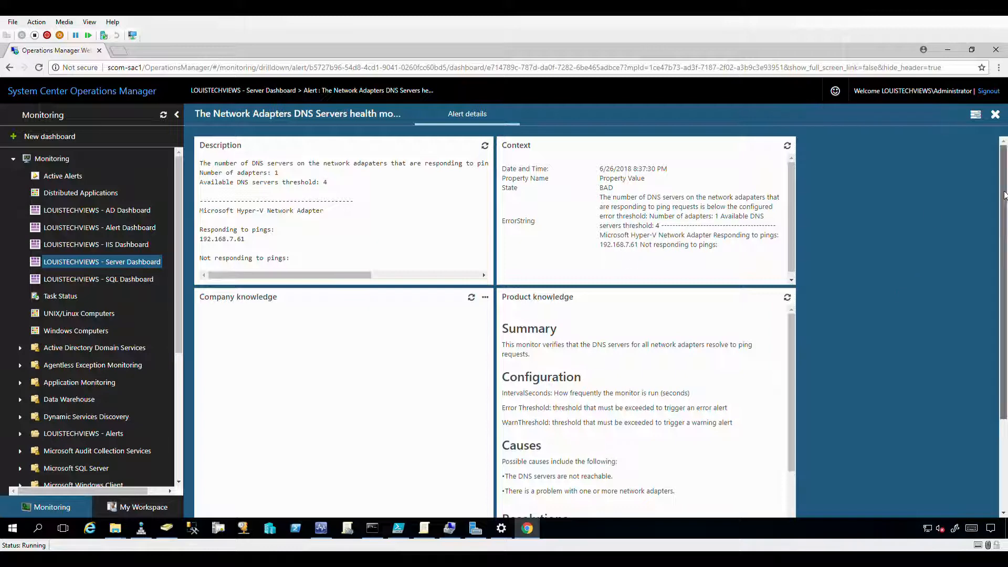
{"action": "scroll", "coordinate": [990, 265], "scroll_direction": "down", "scroll_amount": 1}
{"action": "scroll", "coordinate": [989, 265], "scroll_direction": "down", "scroll_amount": 2}
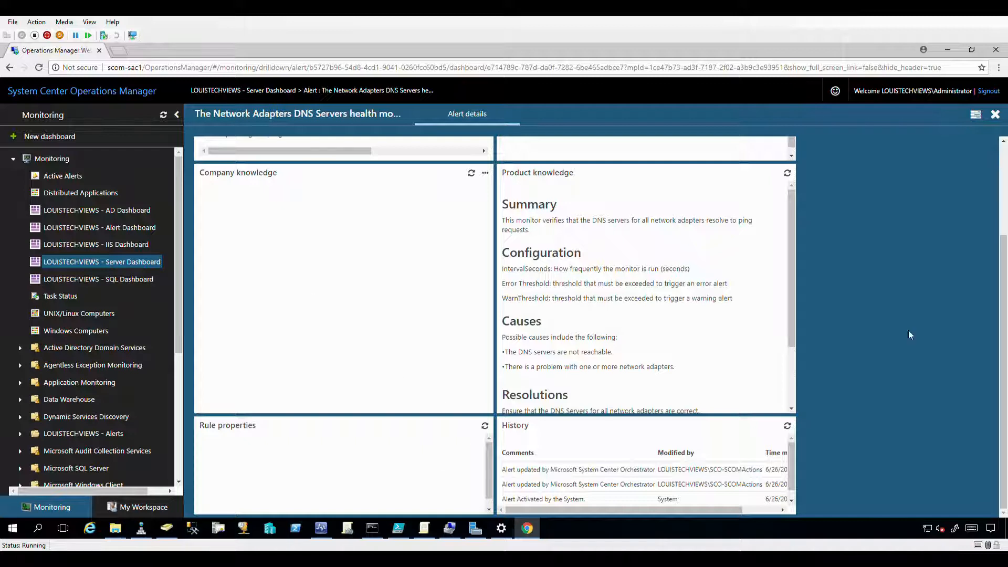
{"action": "scroll", "coordinate": [456, 306], "scroll_direction": "up", "scroll_amount": 2}
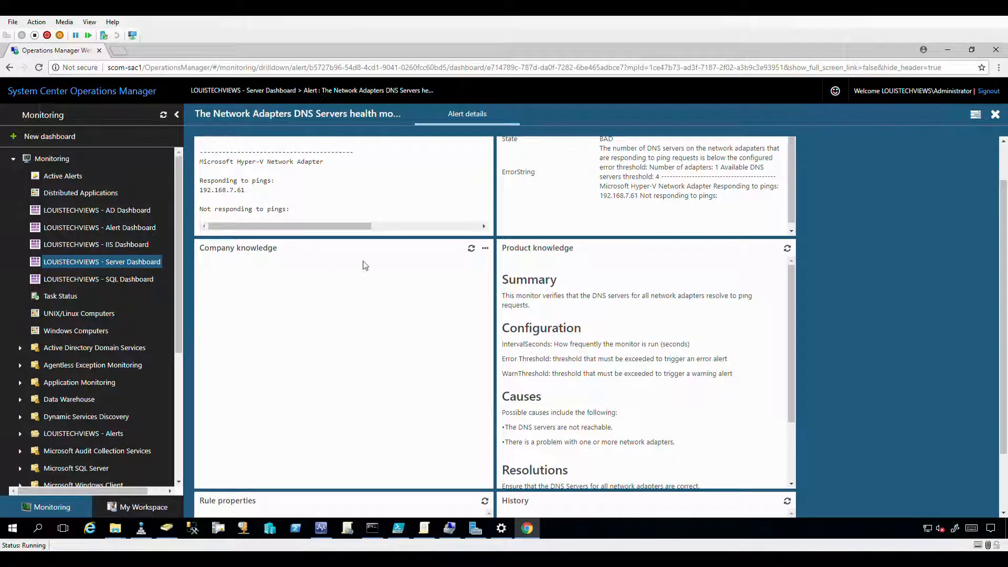
Start editing company knowledge, type 'teest go to wiki and do sometuff.' and bold-underline the closing phrase.
{"action": "left_click", "coordinate": [485, 248]}
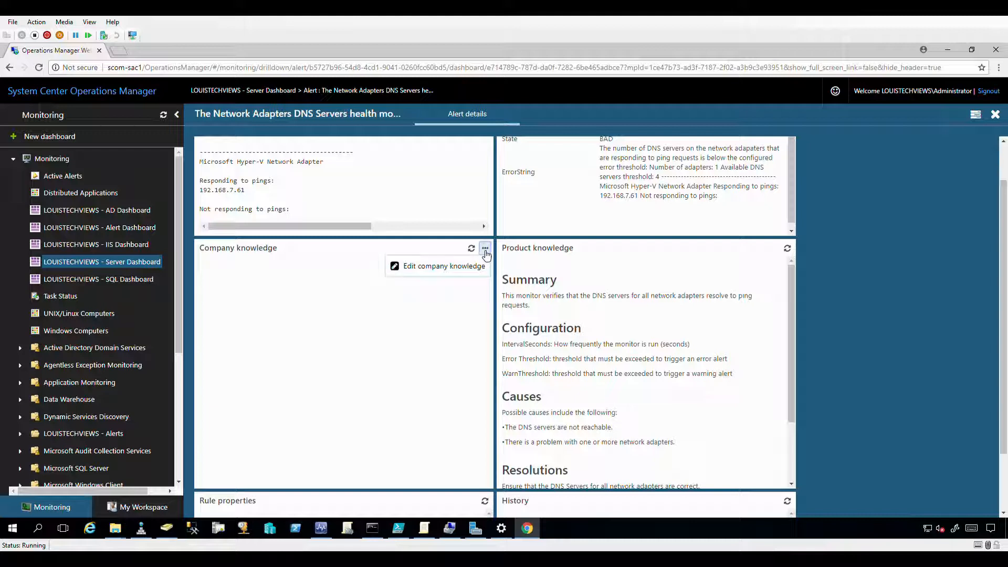
{"action": "left_click", "coordinate": [454, 269]}
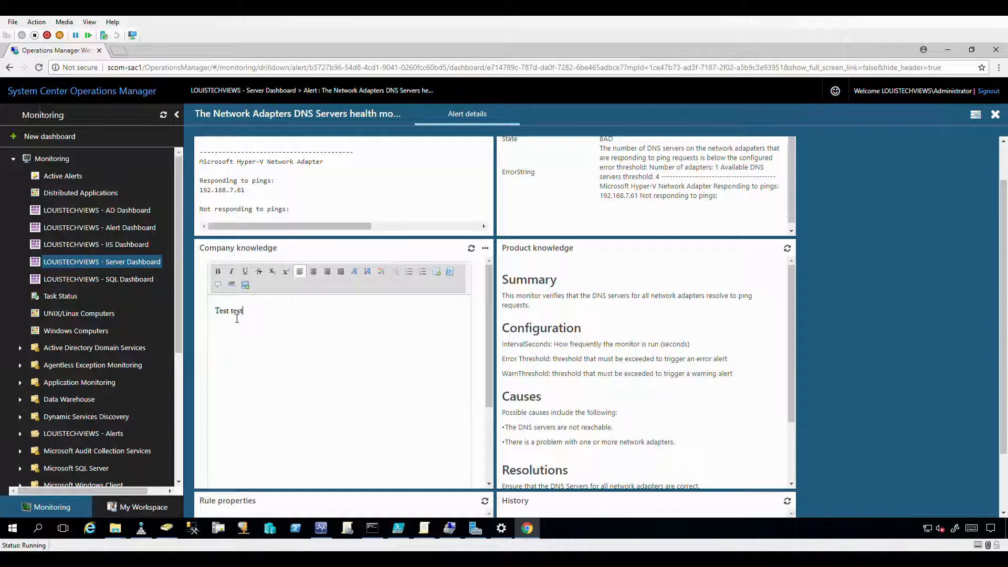
{"action": "type", "text": "teest go to wiki and do somet"}
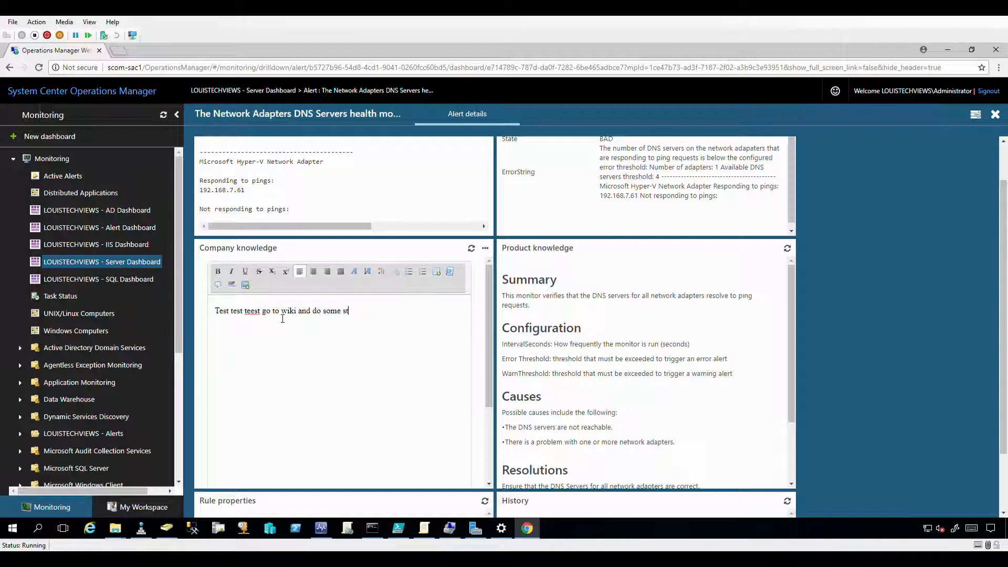
{"action": "type", "text": "uff."}
{"action": "left_click_drag", "start_coordinate": [362, 311], "coordinate": [302, 311]}
{"action": "left_click", "coordinate": [218, 271]}
{"action": "left_click", "coordinate": [250, 273]}
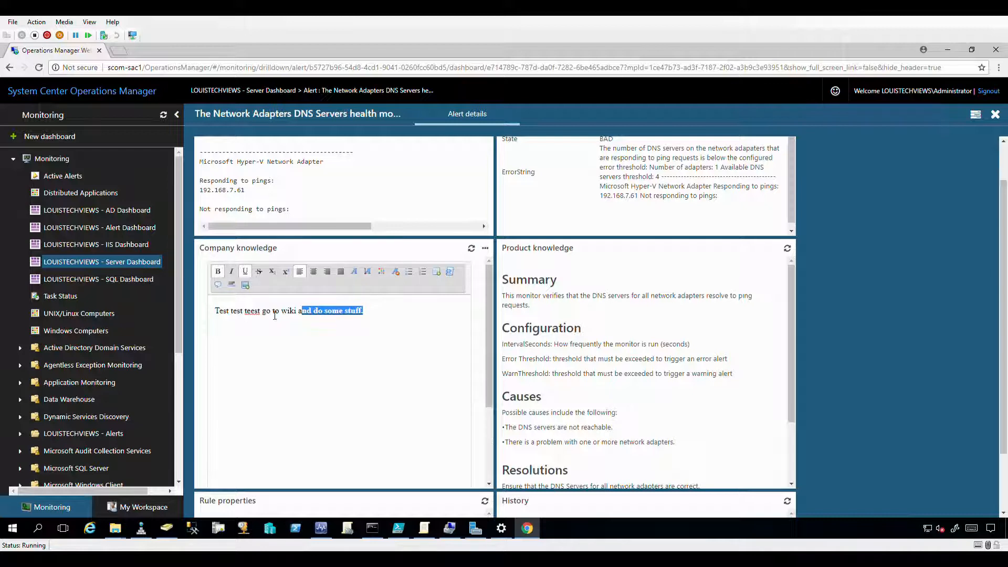
{"action": "left_click", "coordinate": [274, 311]}
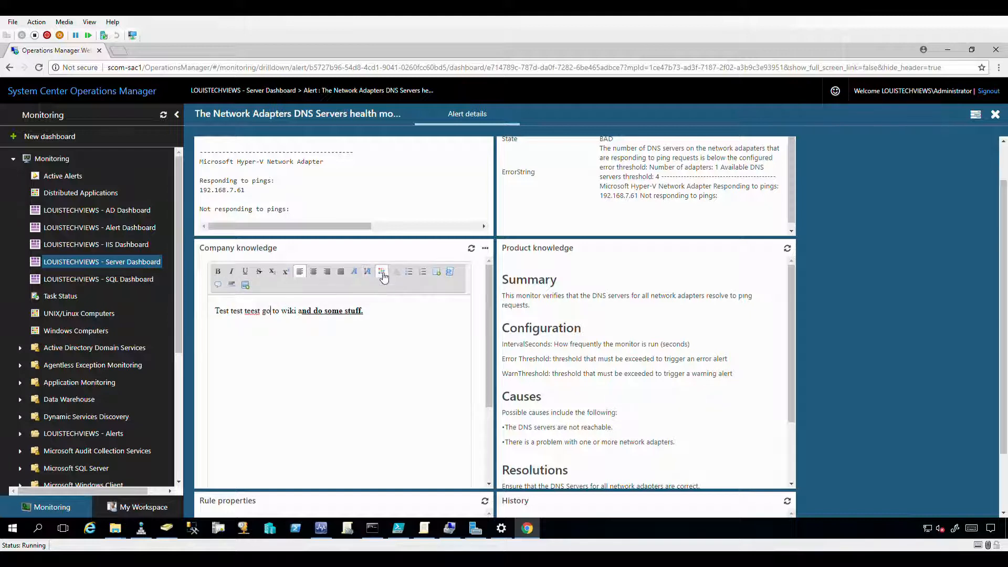
Break the line after 'go', then add 'Insert' and 'my code' lines formatted as code.
{"action": "left_click", "coordinate": [454, 278]}
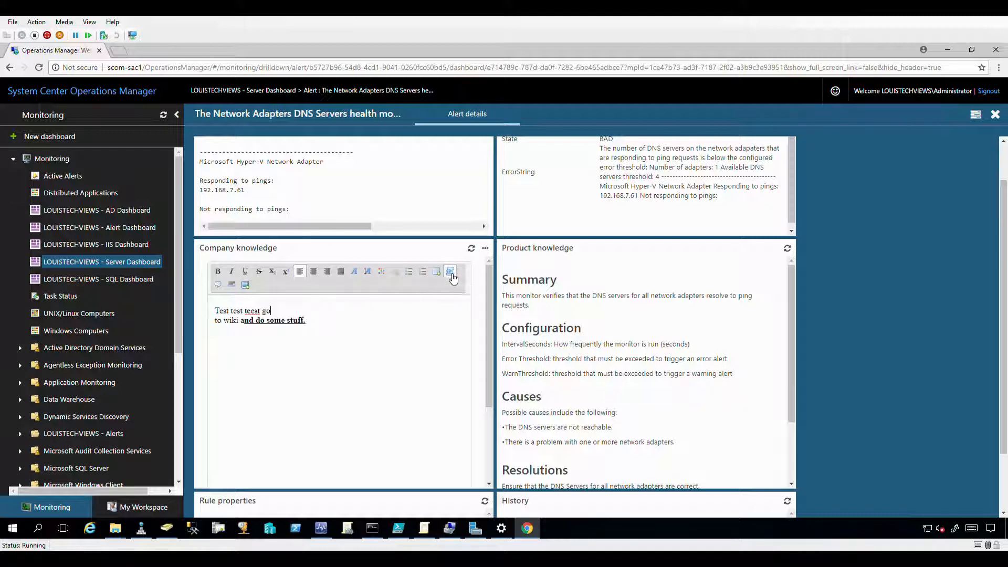
{"action": "left_click", "coordinate": [337, 330]}
{"action": "key", "text": "Return"}
{"action": "key", "text": "Return"}
{"action": "type", "text": "Insert my do"}
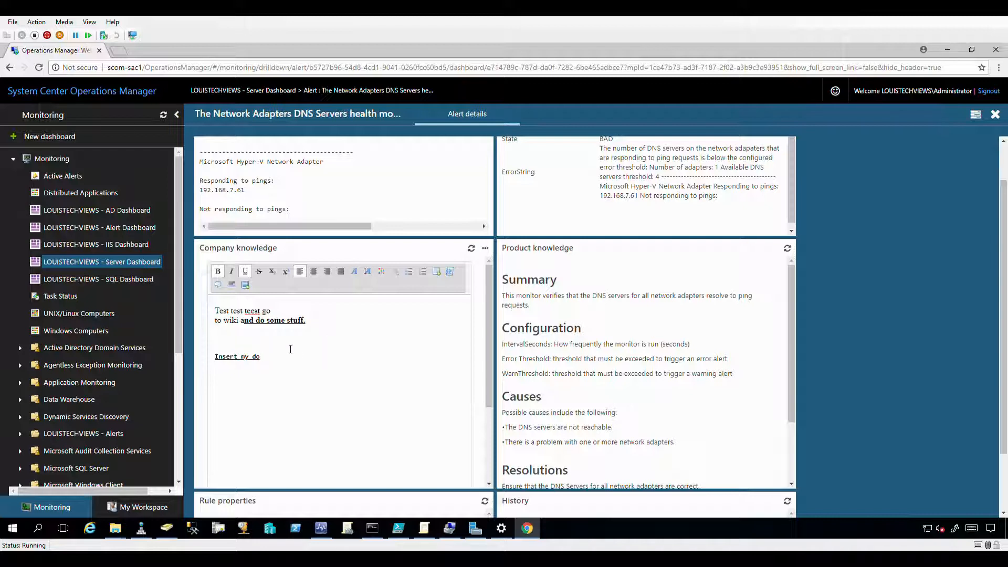
{"action": "type", "text": "ecod"}
{"action": "left_click", "coordinate": [244, 362]}
{"action": "key", "text": "Return"}
{"action": "key", "text": "Return"}
{"action": "double_click", "coordinate": [267, 373]}
{"action": "left_click_drag", "start_coordinate": [244, 395], "coordinate": [207, 360]}
{"action": "left_click", "coordinate": [450, 271]}
Save the company knowledge to the LOUISTECHVIEWS - Dashboards management pack.
{"action": "scroll", "coordinate": [440, 382], "scroll_direction": "down", "scroll_amount": 3}
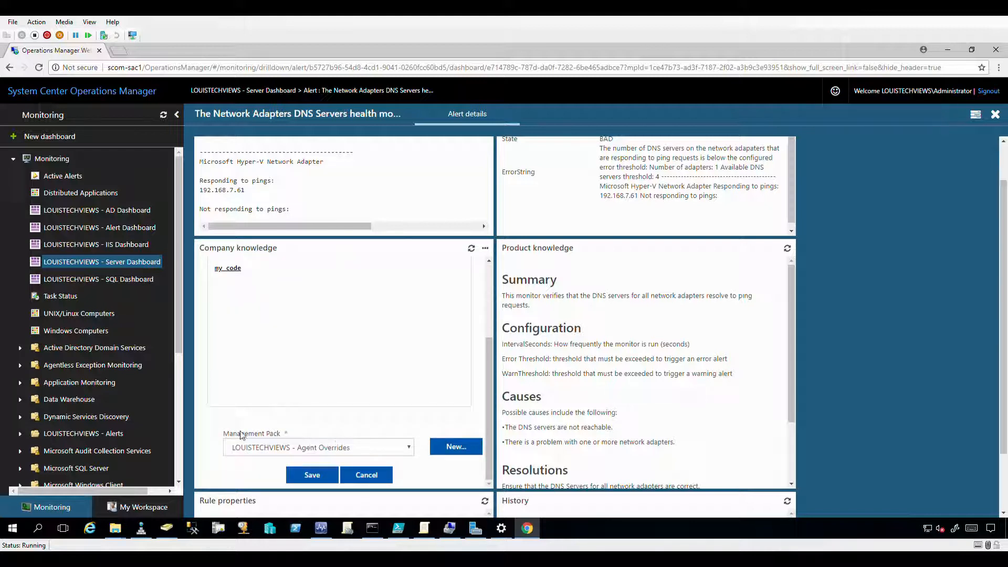
{"action": "left_click", "coordinate": [288, 447]}
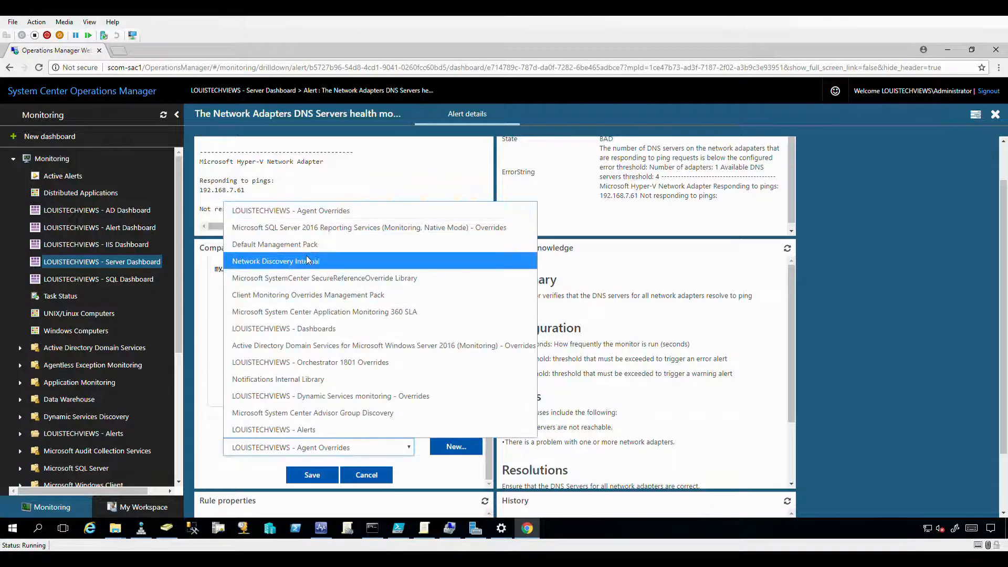
{"action": "left_click", "coordinate": [293, 335]}
{"action": "left_click", "coordinate": [317, 478]}
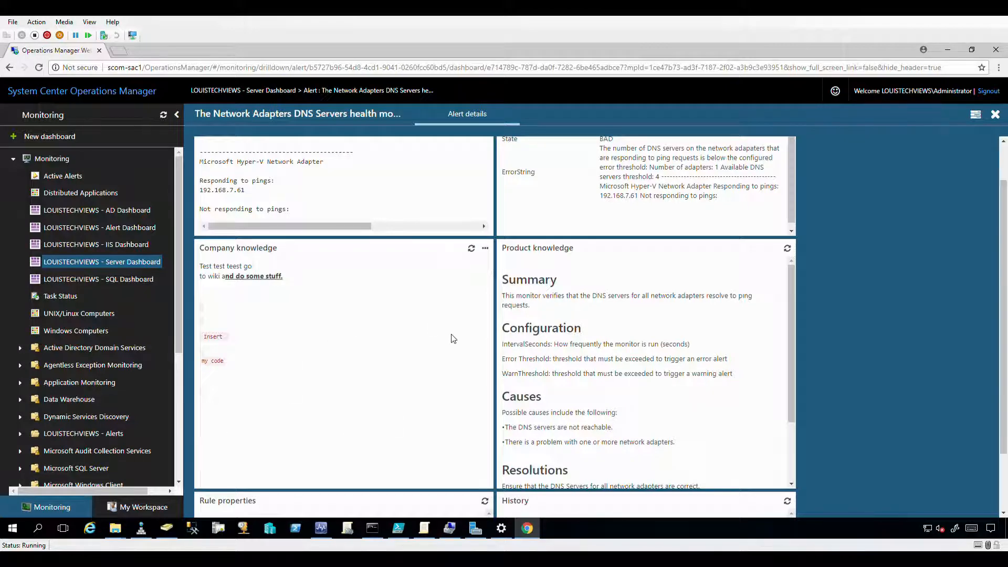
Open and refresh the alerted computer's task list, then close the alert details back to the Server Dashboard.
{"action": "scroll", "coordinate": [452, 338], "scroll_direction": "down", "scroll_amount": 2}
{"action": "scroll", "coordinate": [552, 338], "scroll_direction": "up", "scroll_amount": 3}
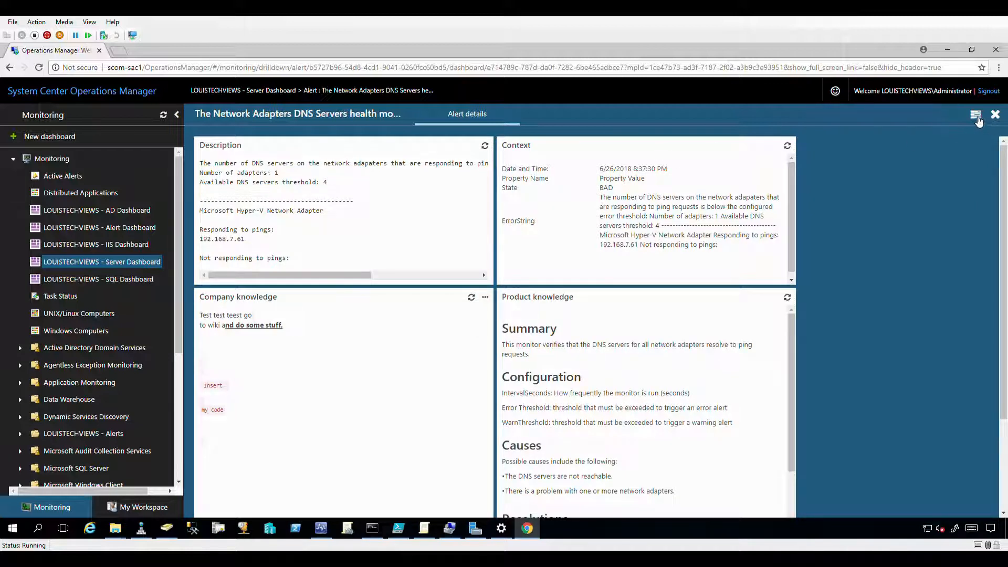
{"action": "left_click", "coordinate": [976, 117]}
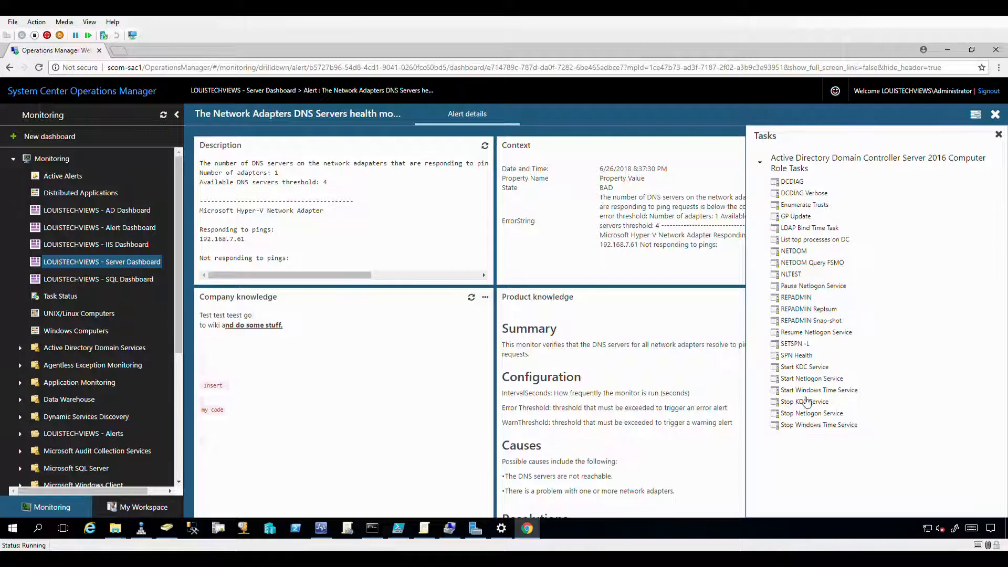
{"action": "left_click", "coordinate": [976, 116]}
{"action": "left_click", "coordinate": [998, 135]}
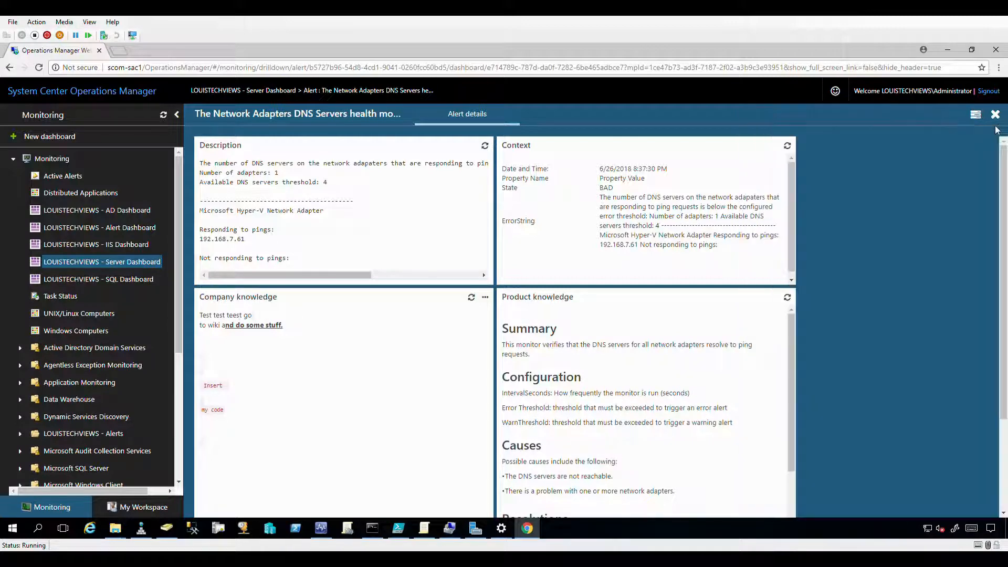
{"action": "left_click", "coordinate": [995, 116]}
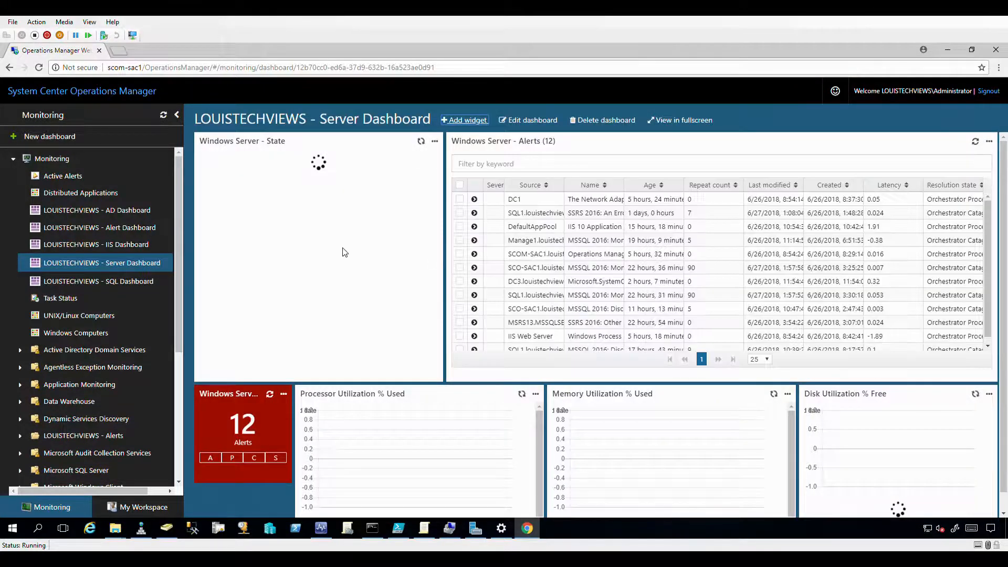
Open the LOUISTECHVIEWS - SQL Dashboard showing 3 database engines, 7 SQL alerts and performance charts.
{"action": "left_click", "coordinate": [111, 282]}
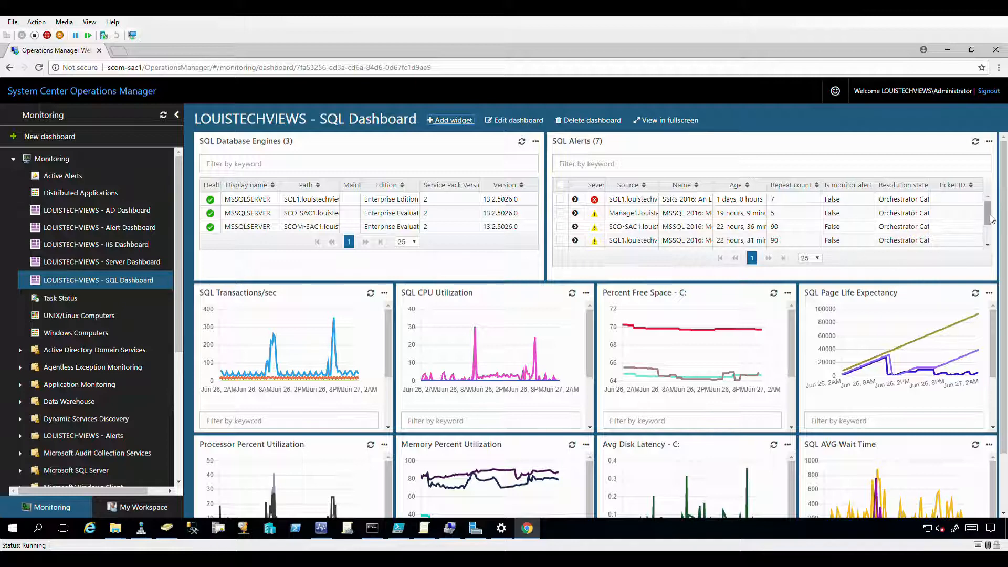
{"action": "mouse_move", "coordinate": [988, 216]}
{"action": "left_mouse_down"}
{"action": "mouse_move", "coordinate": [987, 234]}
{"action": "mouse_move", "coordinate": [981, 193]}
{"action": "mouse_move", "coordinate": [985, 234]}
{"action": "mouse_move", "coordinate": [987, 209]}
{"action": "left_mouse_up"}
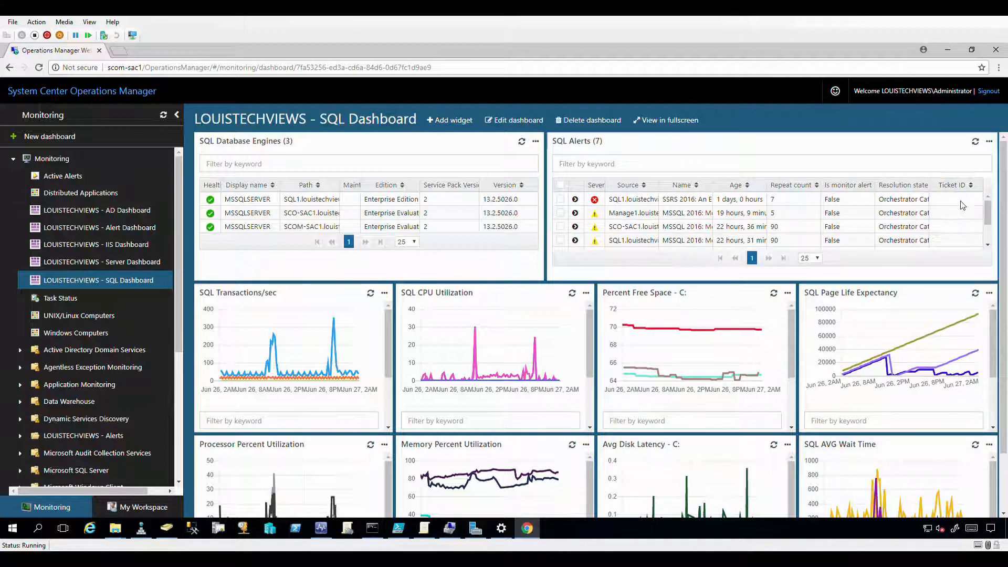
{"action": "left_click_drag", "start_coordinate": [989, 210], "coordinate": [988, 231]}
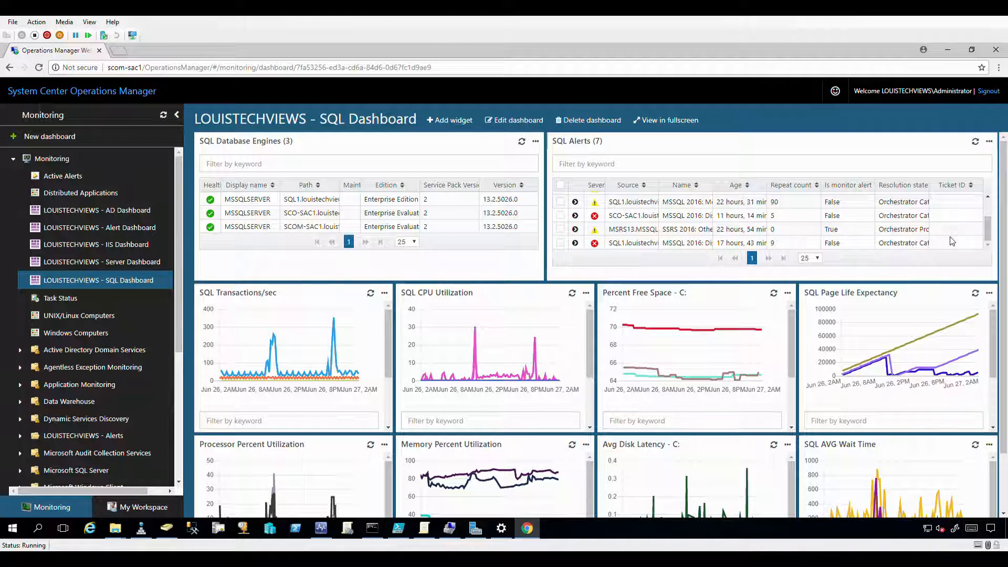
{"action": "scroll", "coordinate": [987, 239], "scroll_direction": "up", "scroll_amount": 1}
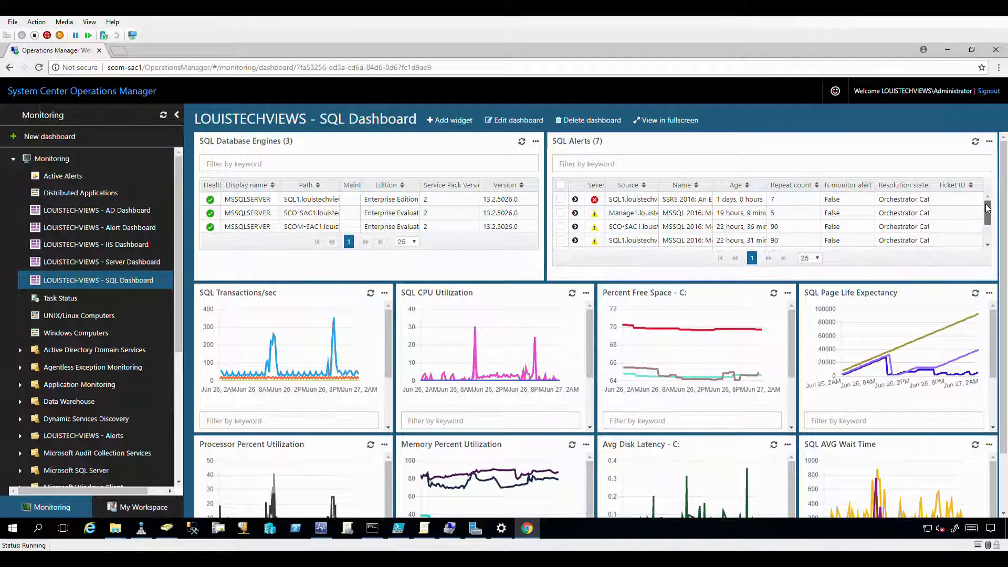
{"action": "scroll", "coordinate": [986, 240], "scroll_direction": "up", "scroll_amount": 2}
{"action": "left_click", "coordinate": [309, 428]}
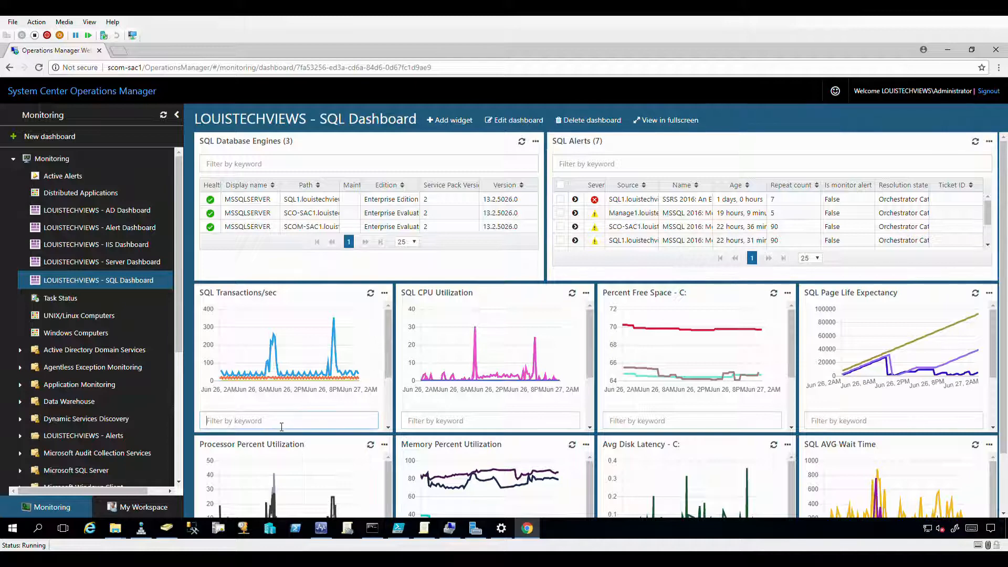
{"action": "left_click_drag", "start_coordinate": [389, 348], "coordinate": [362, 407]}
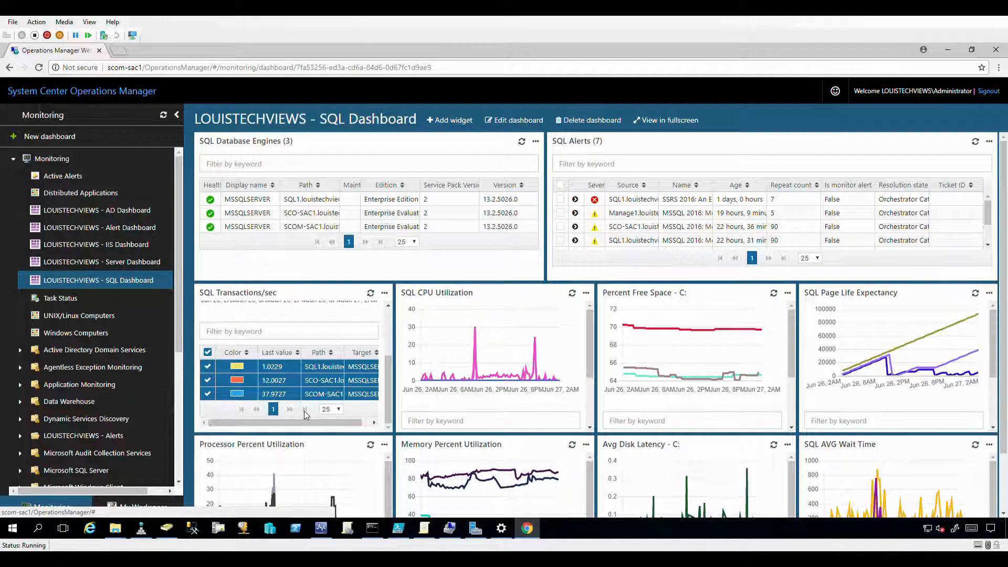
{"action": "left_click", "coordinate": [337, 412]}
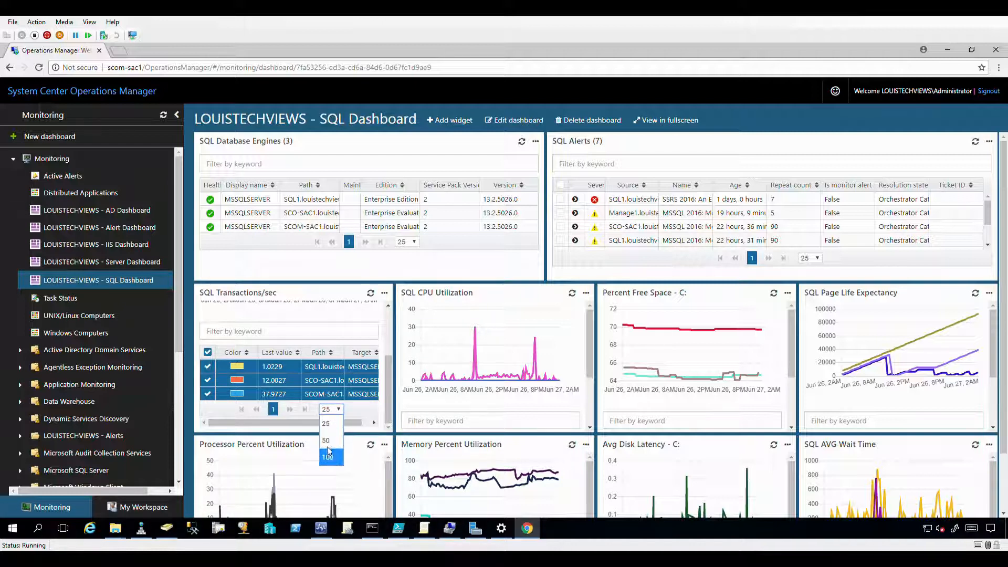
{"action": "left_click", "coordinate": [356, 415]}
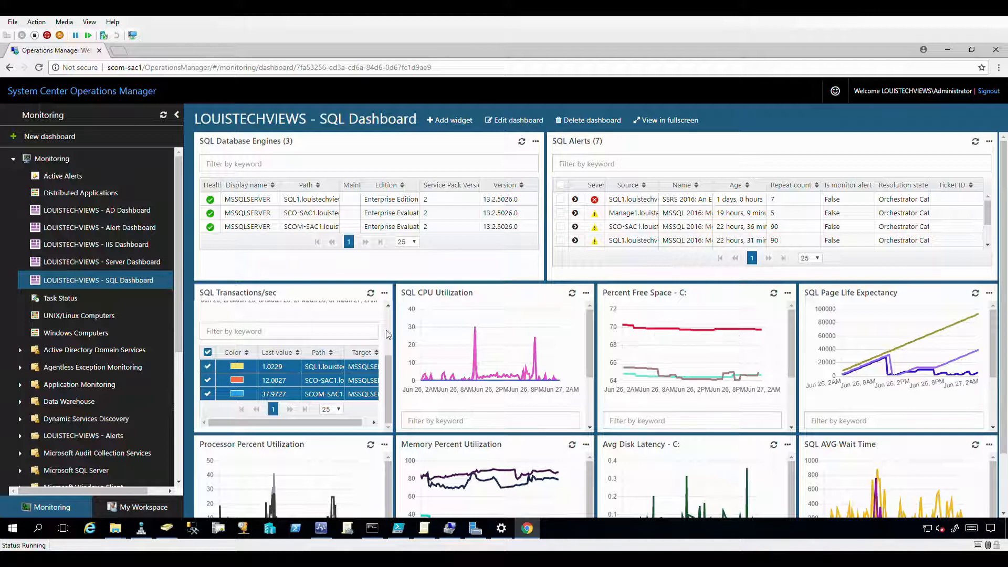
{"action": "left_click_drag", "start_coordinate": [388, 370], "coordinate": [390, 315]}
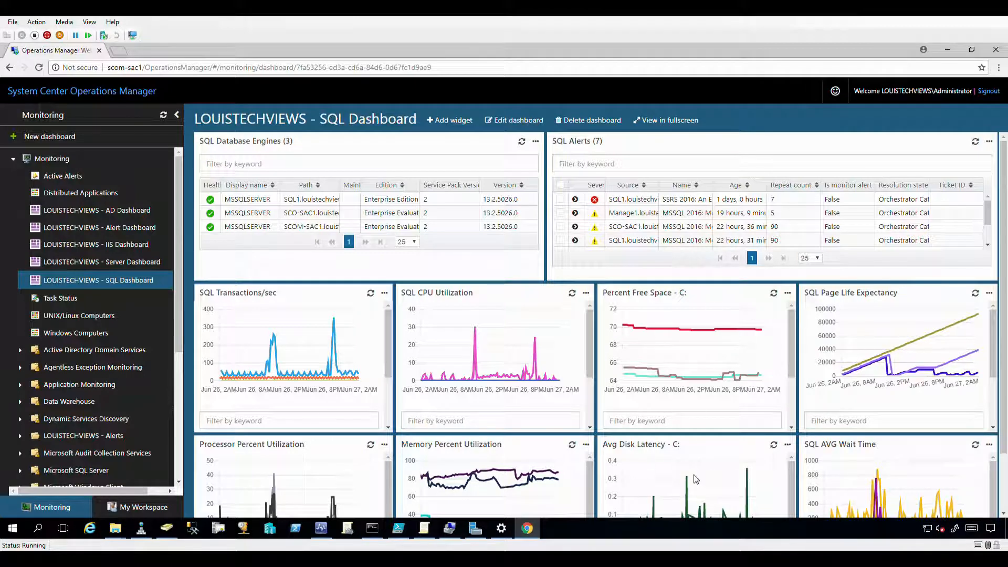
Clear all Avg Disk Latency series and plot only the 0.0175 series.
{"action": "scroll", "coordinate": [772, 436], "scroll_direction": "down", "scroll_amount": 1}
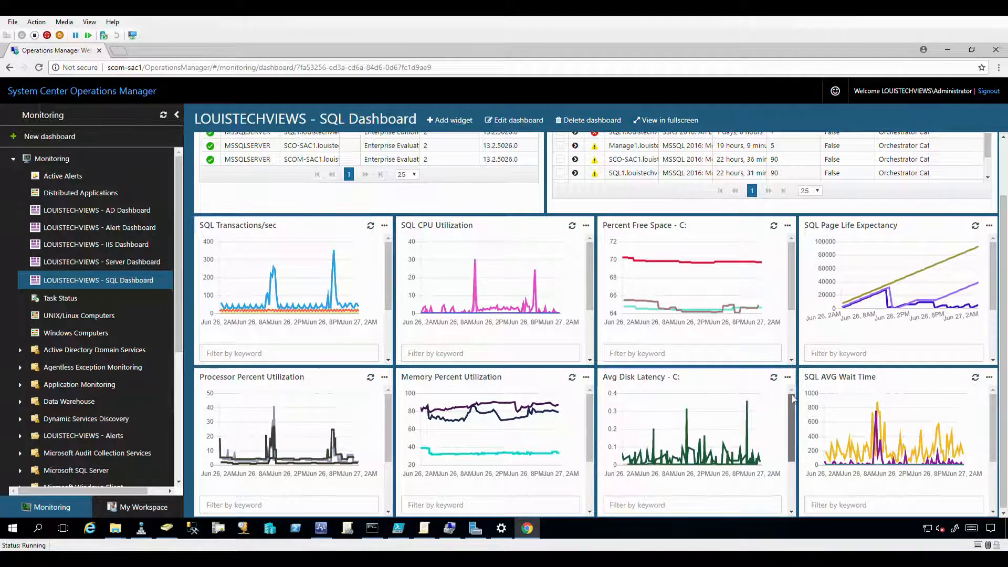
{"action": "left_click_drag", "start_coordinate": [792, 397], "coordinate": [784, 461]}
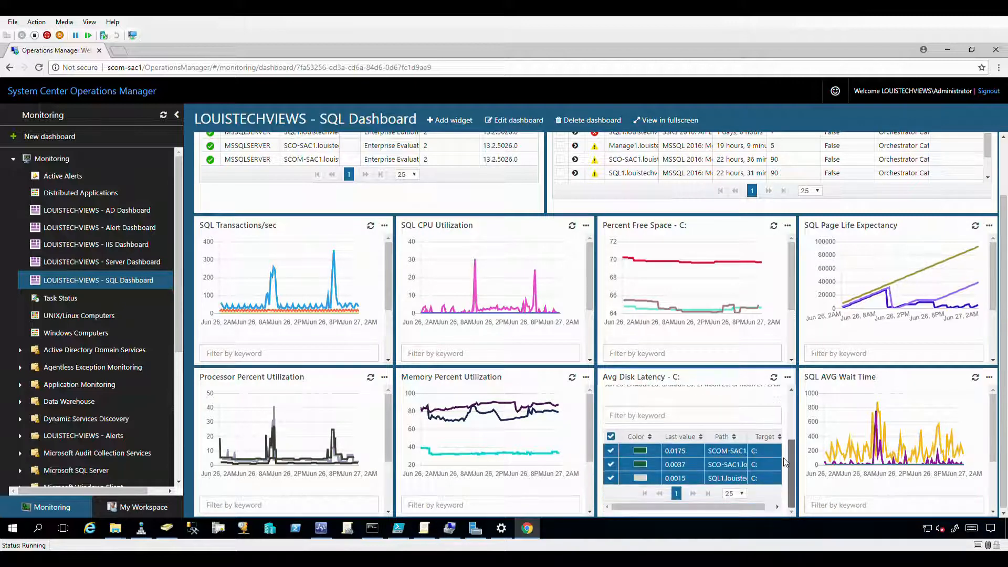
{"action": "left_click", "coordinate": [611, 436]}
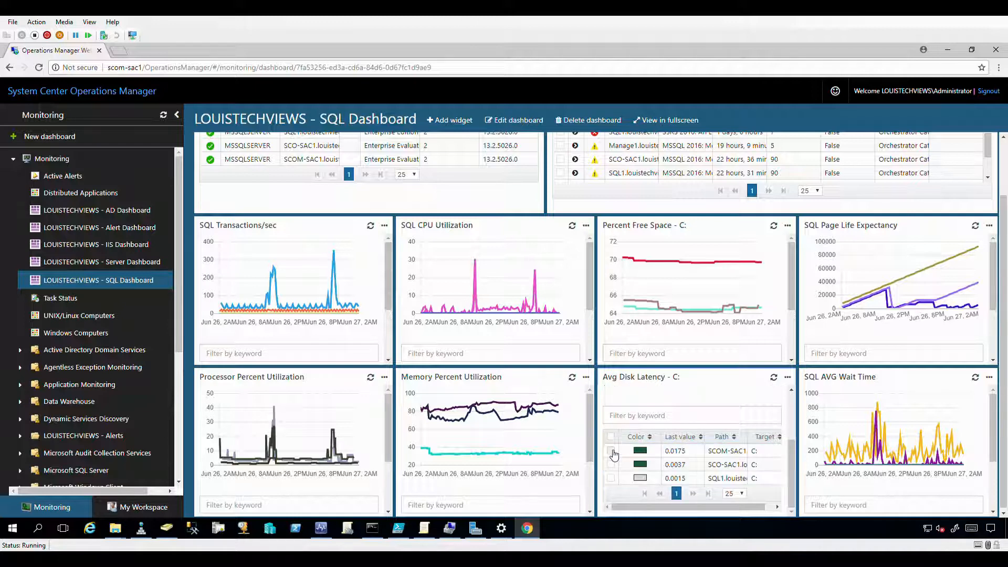
{"action": "left_click", "coordinate": [611, 451]}
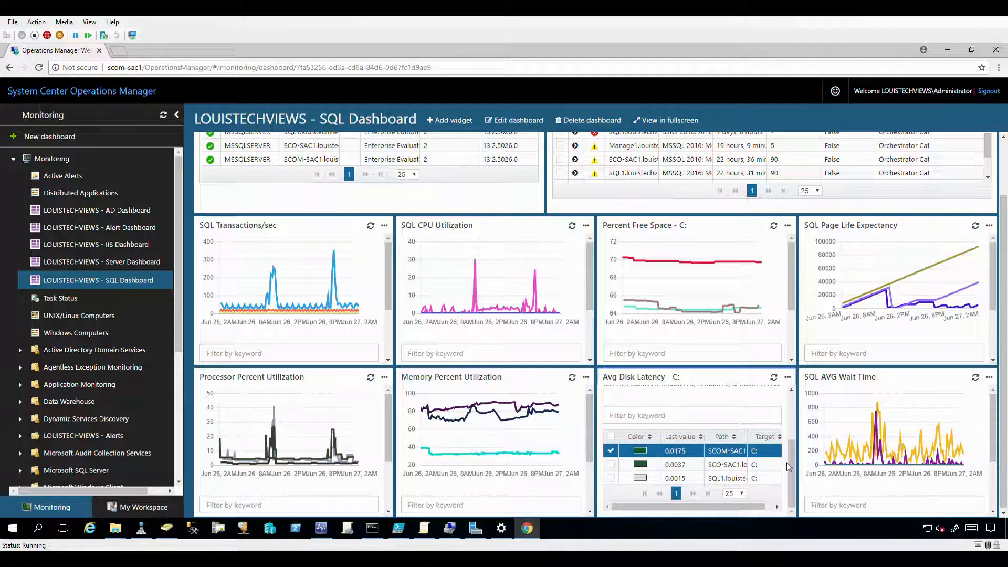
Replace the 0.0175 series with the 0.0037 SCO-SAC1 series in the Avg Disk Latency chart.
{"action": "left_click_drag", "start_coordinate": [786, 462], "coordinate": [788, 407]}
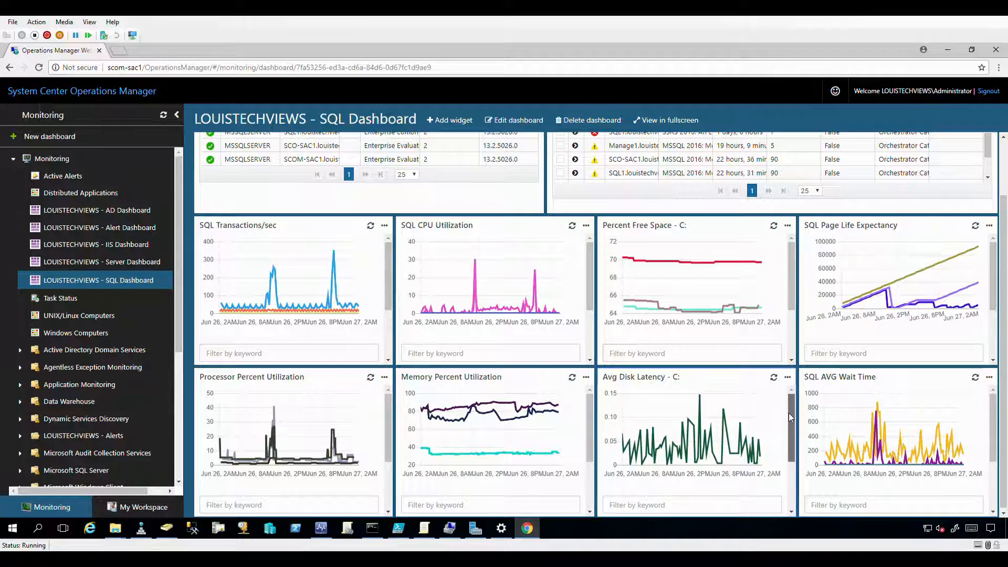
{"action": "left_click_drag", "start_coordinate": [789, 413], "coordinate": [792, 453]}
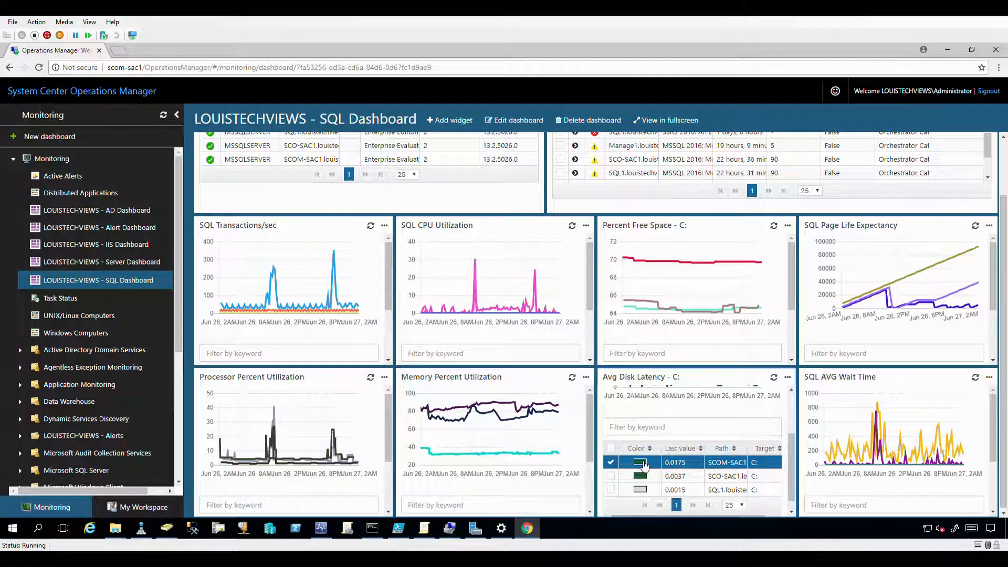
{"action": "left_click_drag", "start_coordinate": [793, 458], "coordinate": [794, 395]}
{"action": "left_click_drag", "start_coordinate": [794, 429], "coordinate": [793, 458]}
{"action": "left_click", "coordinate": [611, 462]}
{"action": "left_click", "coordinate": [611, 463]}
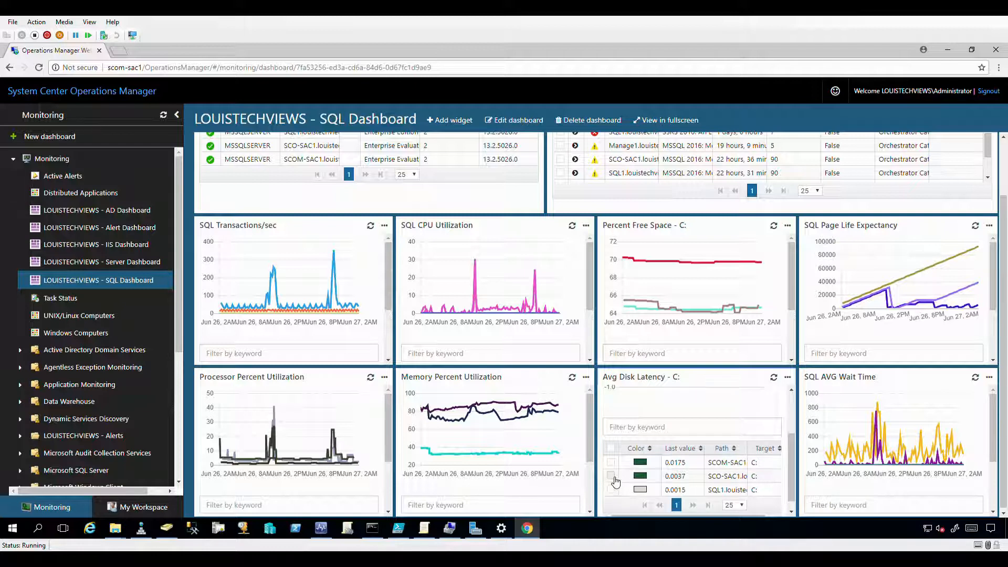
{"action": "left_click", "coordinate": [611, 476]}
{"action": "left_click_drag", "start_coordinate": [793, 457], "coordinate": [792, 427]}
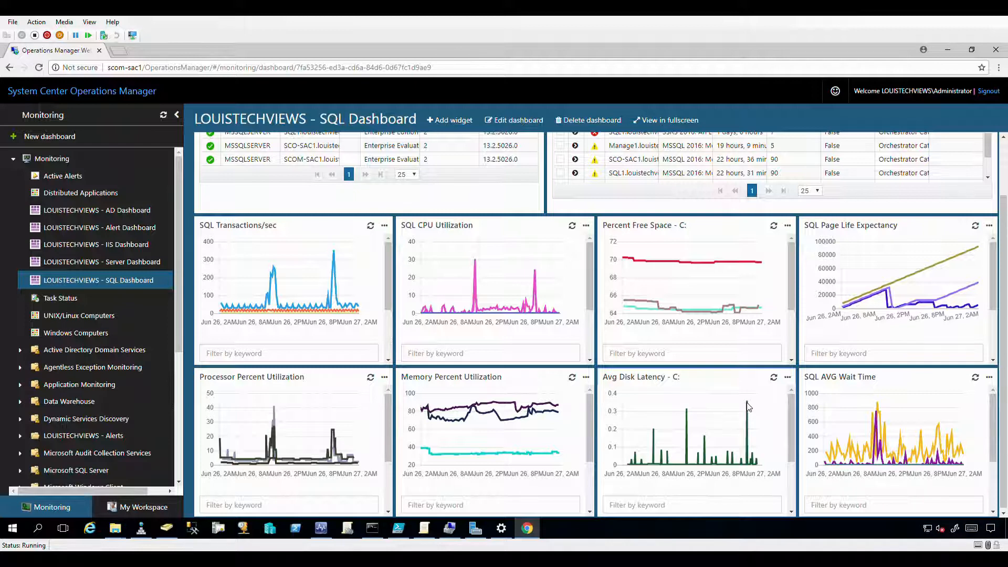
{"action": "left_click_drag", "start_coordinate": [793, 415], "coordinate": [784, 466]}
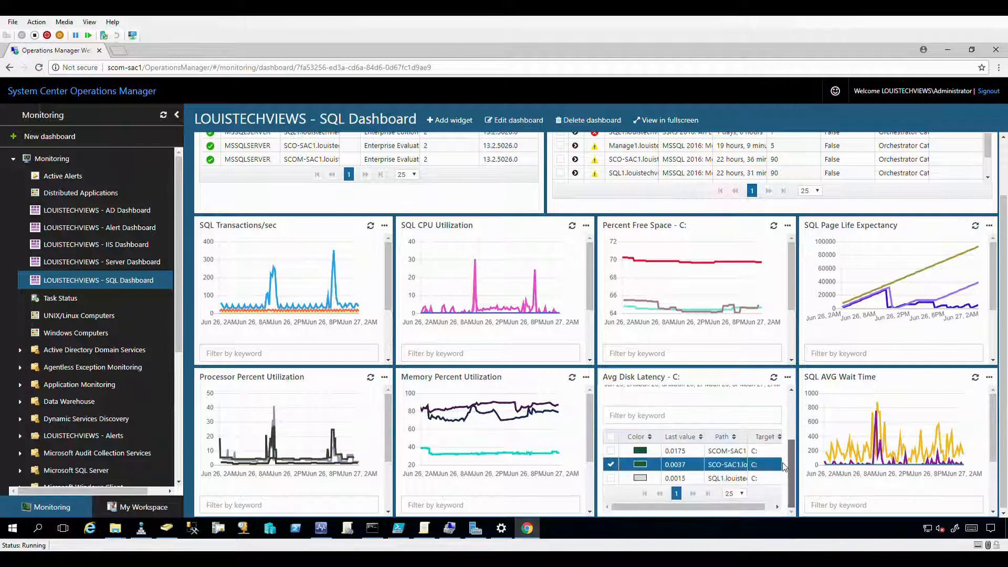
{"action": "scroll", "coordinate": [784, 466], "scroll_direction": "up", "scroll_amount": 3}
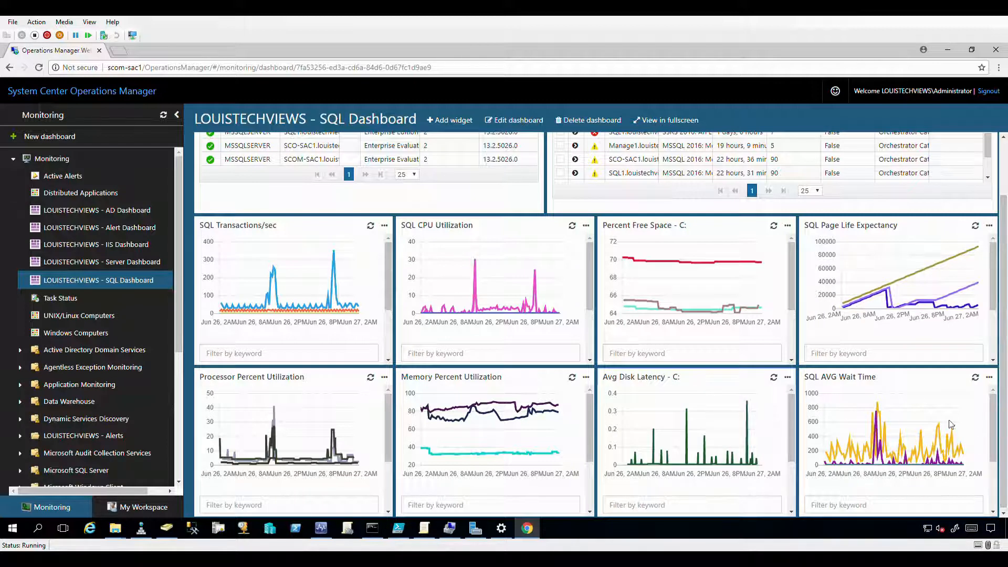
{"action": "mouse_move", "coordinate": [992, 407]}
{"action": "left_mouse_down"}
{"action": "mouse_move", "coordinate": [991, 447]}
{"action": "mouse_move", "coordinate": [991, 408]}
{"action": "left_mouse_up"}
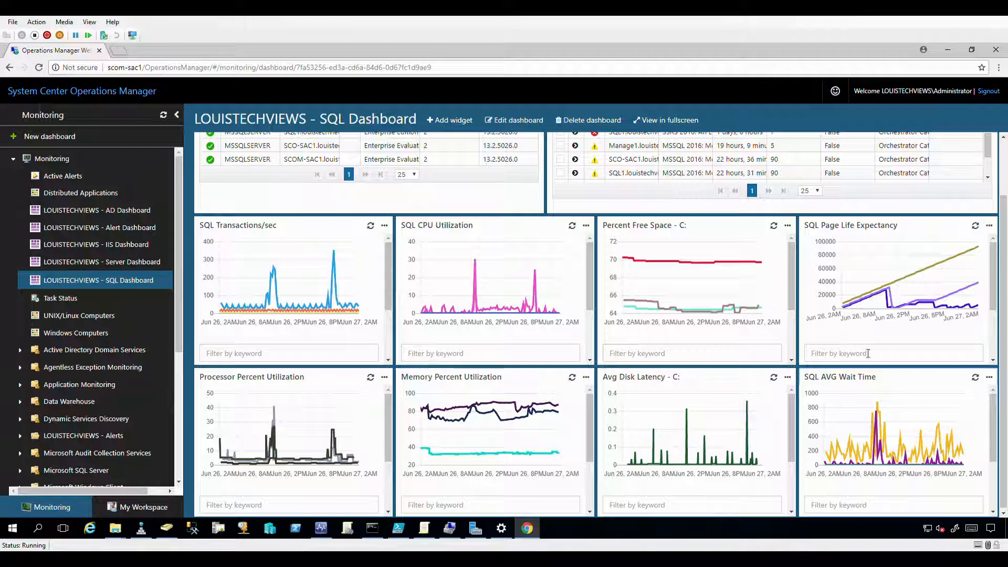
{"action": "scroll", "coordinate": [887, 336], "scroll_direction": "up", "scroll_amount": 2}
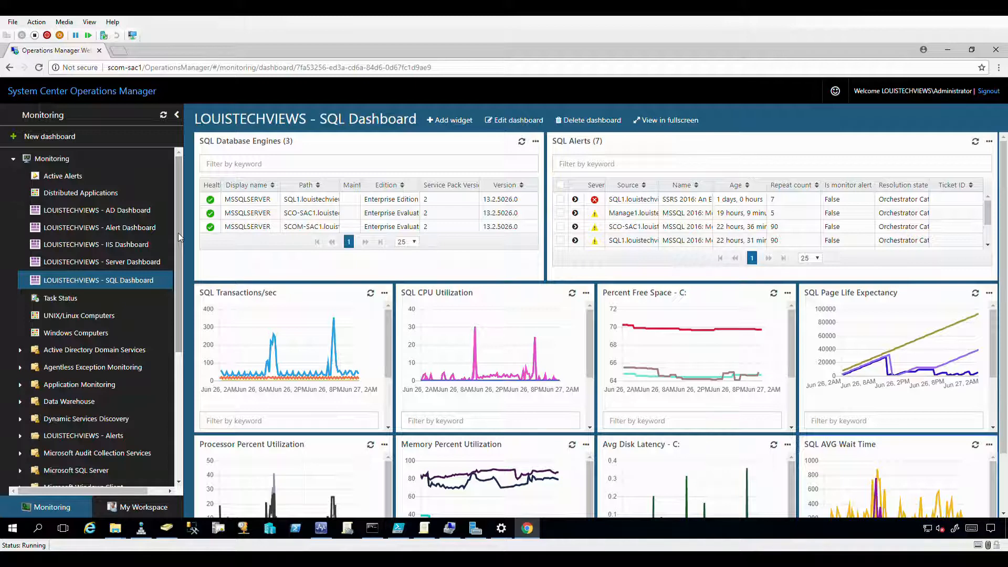
{"action": "left_click_drag", "start_coordinate": [178, 232], "coordinate": [181, 421]}
{"action": "left_click_drag", "start_coordinate": [182, 320], "coordinate": [178, 198]}
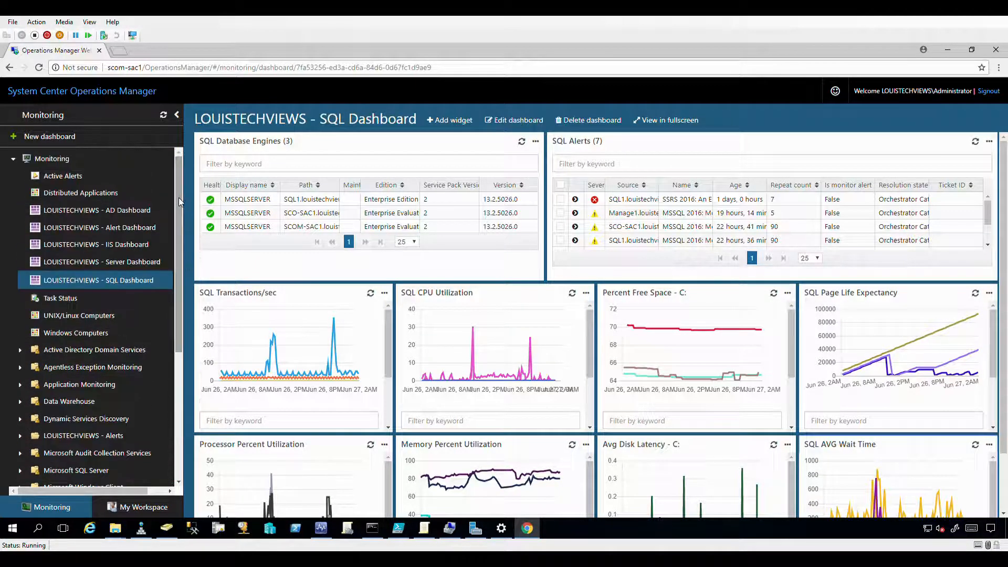